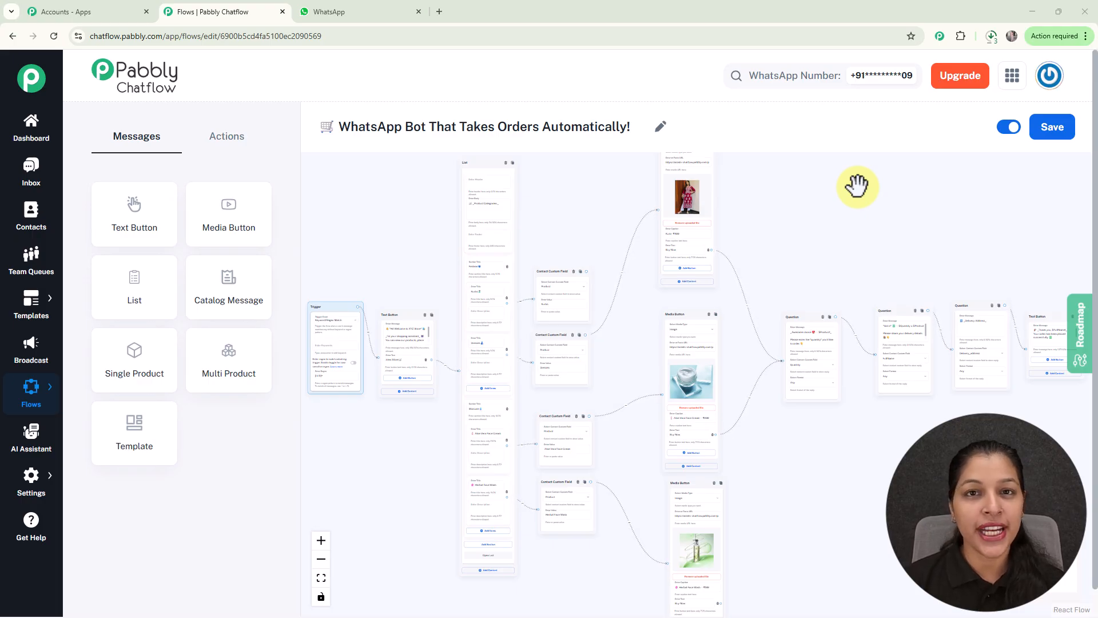
- Examine the order-taking bot flow from the product list and product cards through the questions to the closing thank-you message
{"action": "scroll", "coordinate": [857, 186], "scroll_direction": "up", "scroll_amount": 5}
{"action": "left_click_drag", "start_coordinate": [792, 228], "coordinate": [813, 203]}
{"action": "left_click_drag", "start_coordinate": [537, 373], "coordinate": [657, 215]}
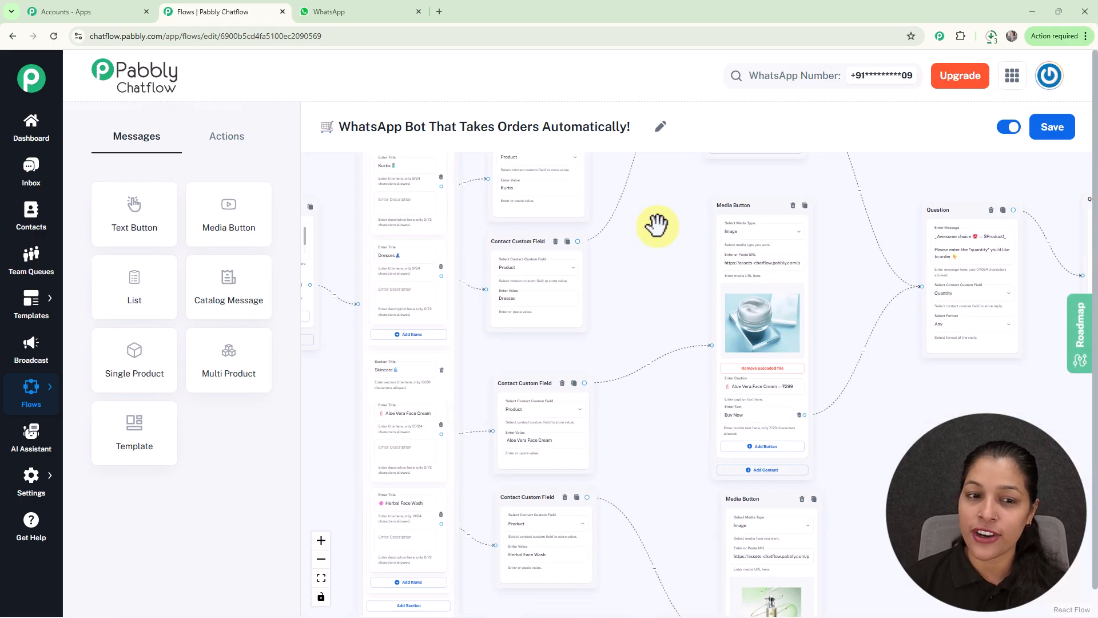
{"action": "left_click_drag", "start_coordinate": [651, 283], "coordinate": [642, 189]}
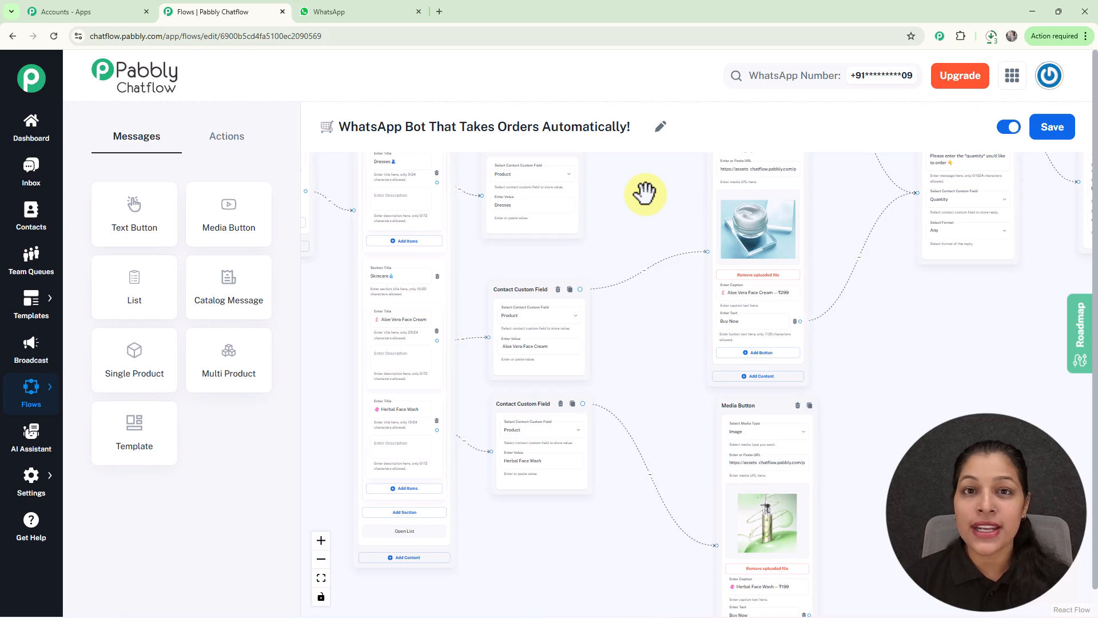
{"action": "left_click_drag", "start_coordinate": [624, 211], "coordinate": [525, 164]}
{"action": "left_click_drag", "start_coordinate": [875, 296], "coordinate": [736, 355]}
{"action": "left_click_drag", "start_coordinate": [799, 334], "coordinate": [686, 368]}
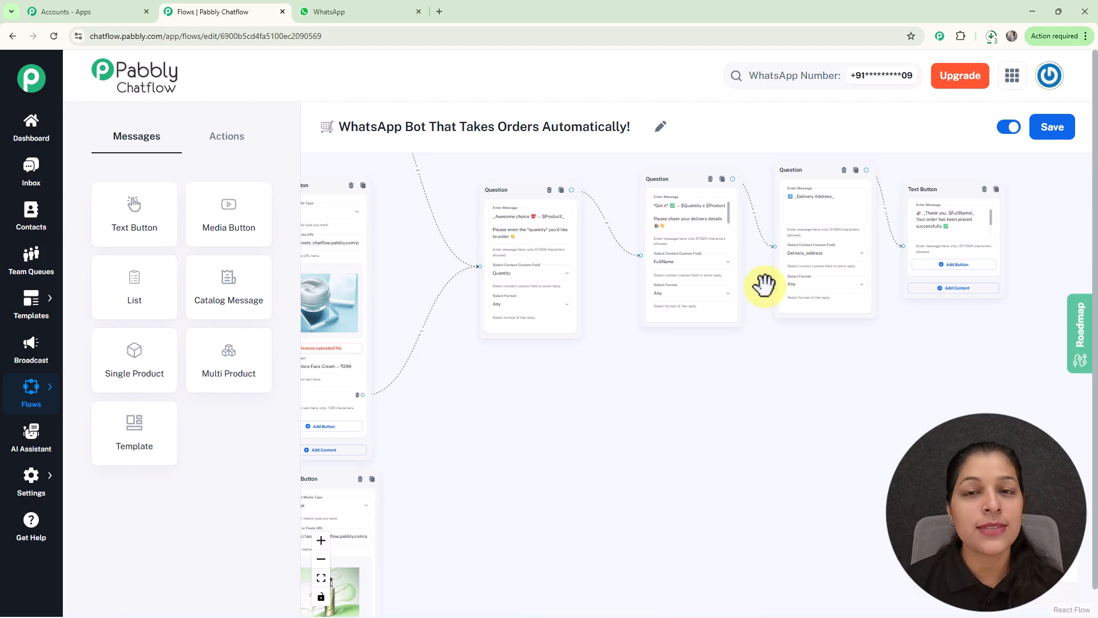
- Switch to WhatsApp, send "View Store" to the My Test Number chat and choose View Store in the bot's welcome reply
{"action": "left_click", "coordinate": [355, 9]}
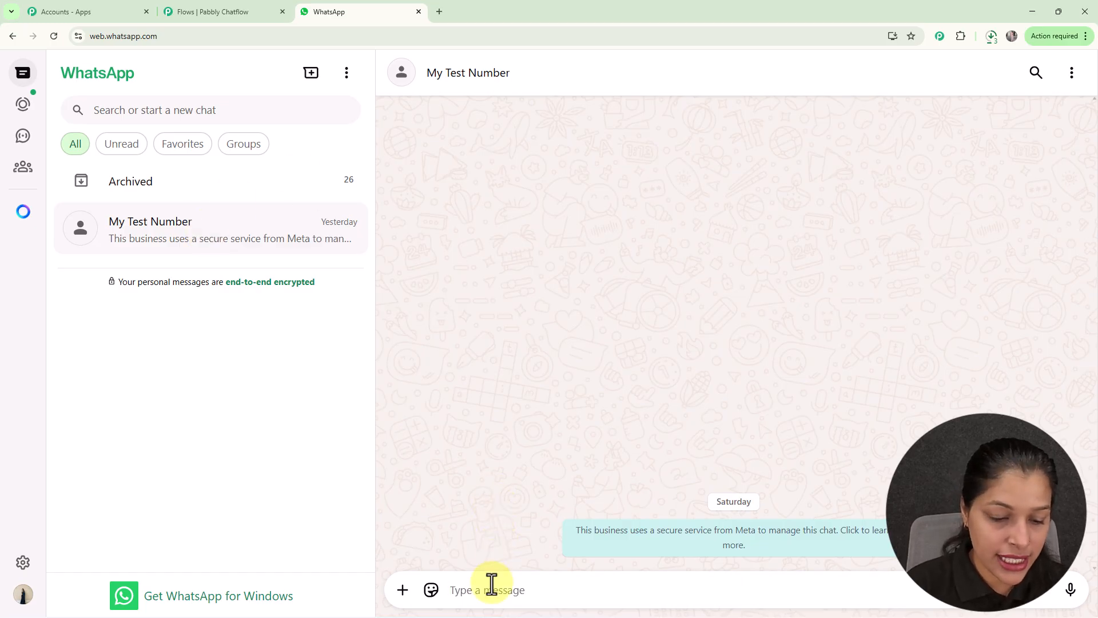
{"action": "type", "text": "View Store"}
{"action": "key", "text": "Return"}
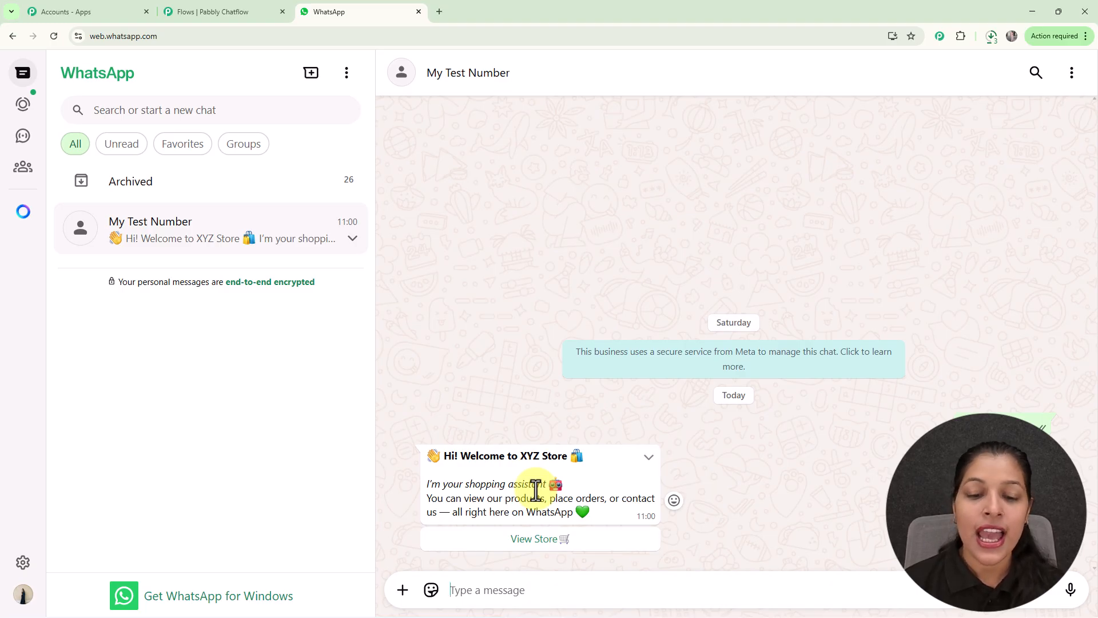
{"action": "left_click", "coordinate": [524, 545]}
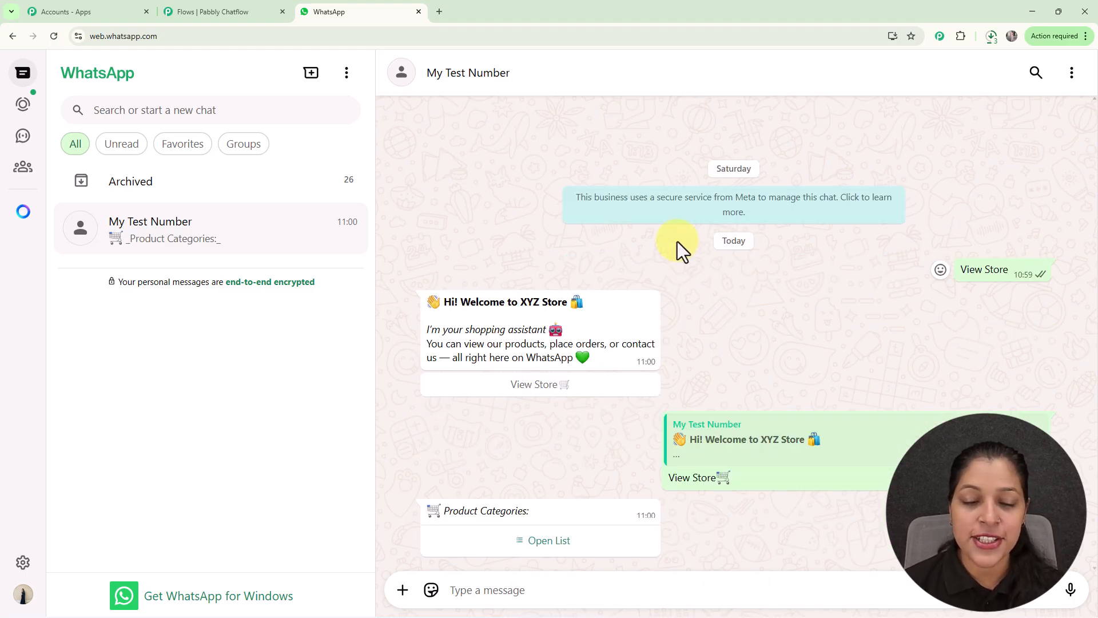
- Send Aloe Vera Face Cream as the choice from the product categories list and choose Buy Now for it
{"action": "left_click", "coordinate": [535, 542]}
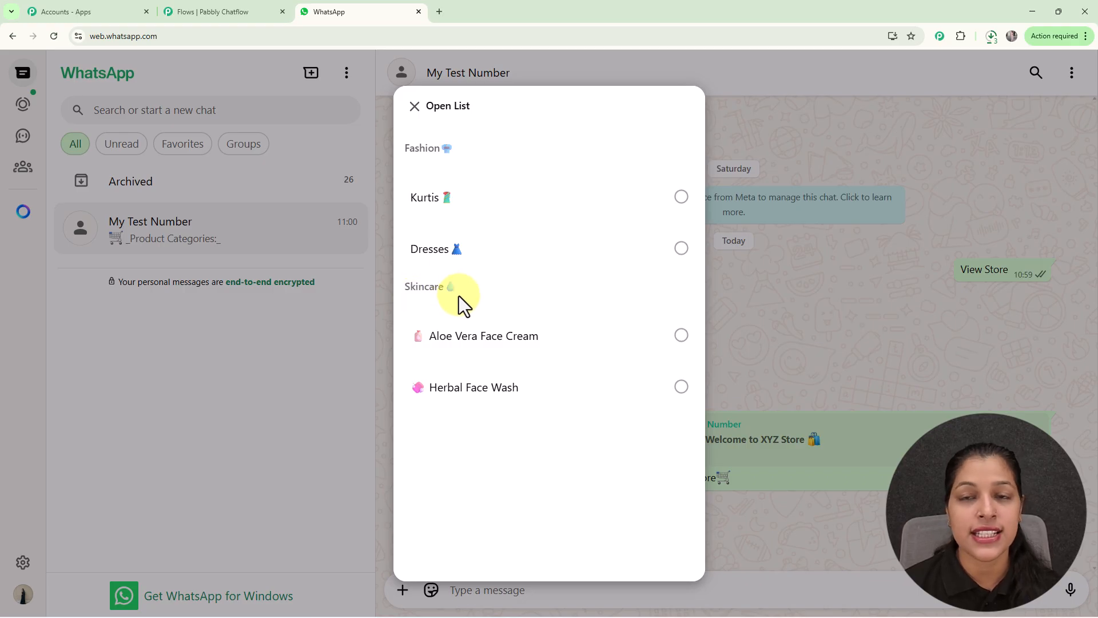
{"action": "left_click", "coordinate": [554, 357]}
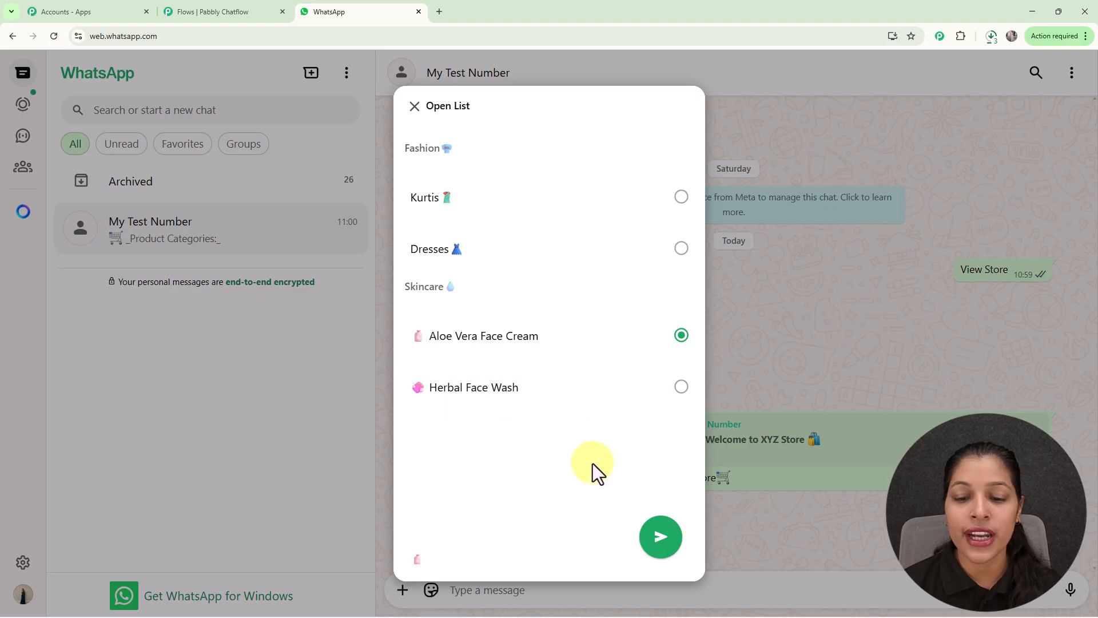
{"action": "left_click", "coordinate": [650, 538]}
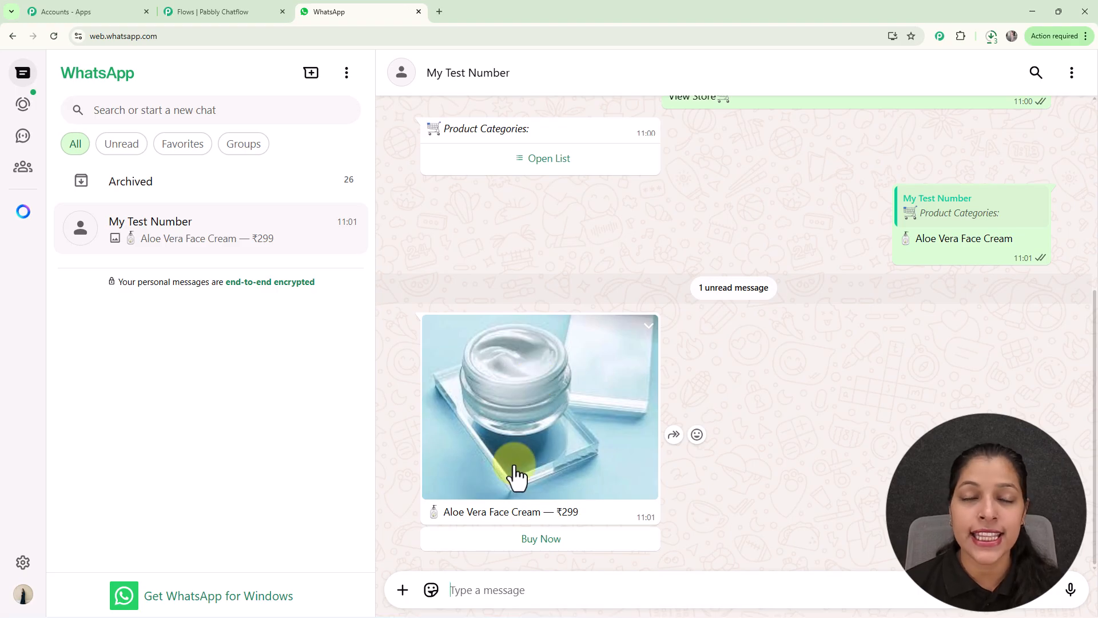
{"action": "left_click", "coordinate": [539, 541]}
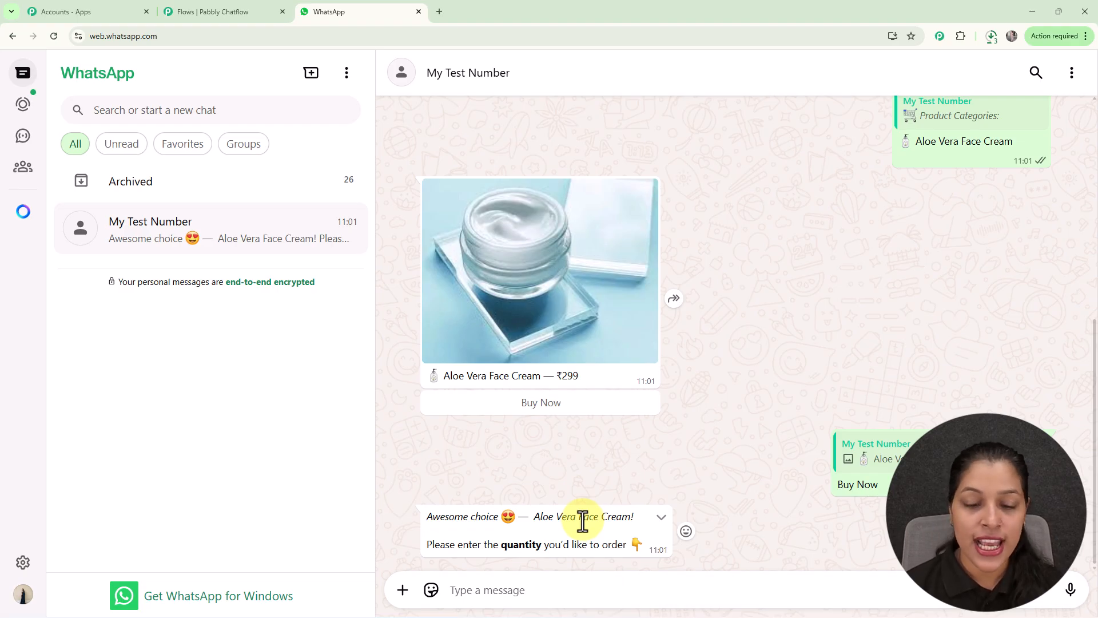
- Answer the bot's order quantity question with 1
{"action": "left_click", "coordinate": [495, 593]}
{"action": "type", "text": "1"}
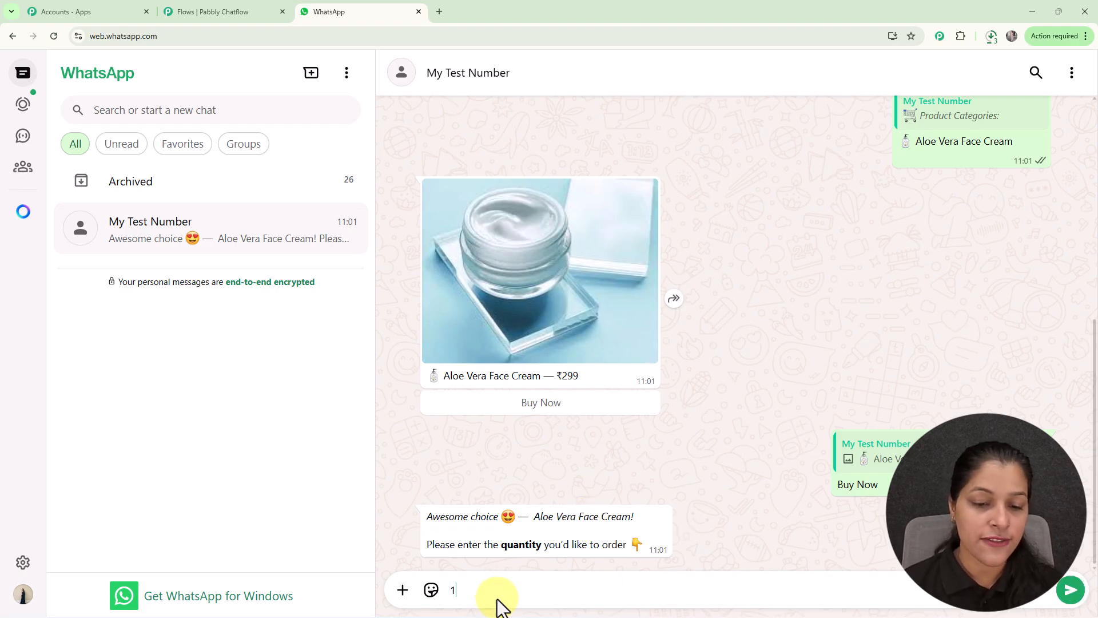
{"action": "key", "text": "Return"}
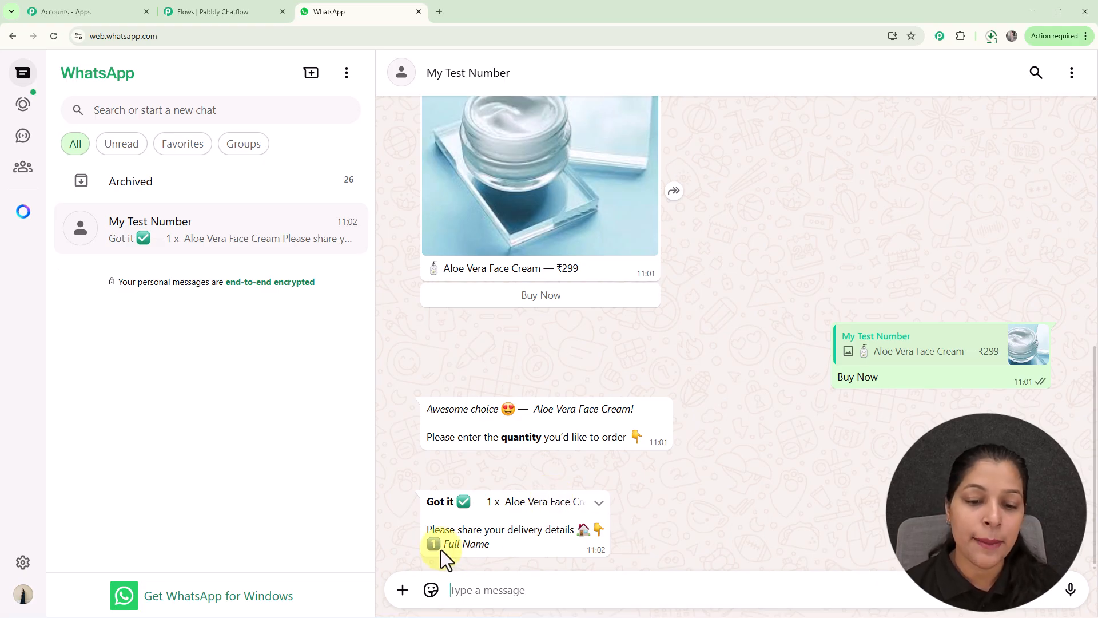
- Reply to the delivery details request with the customer's full name
{"action": "left_click", "coordinate": [496, 592]}
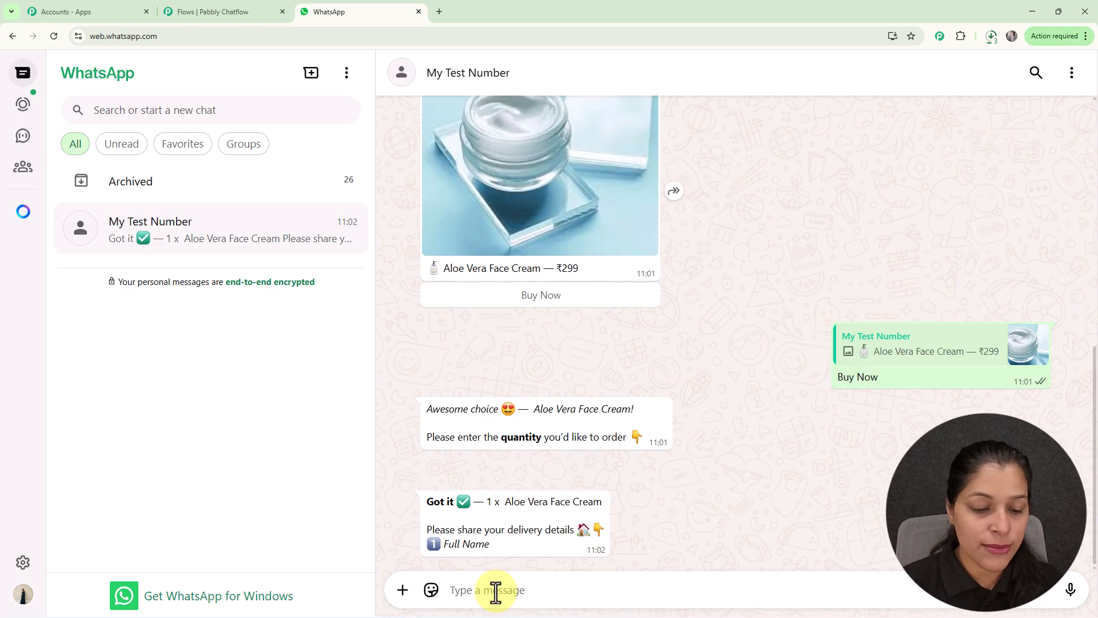
{"action": "type", "text": "De"}
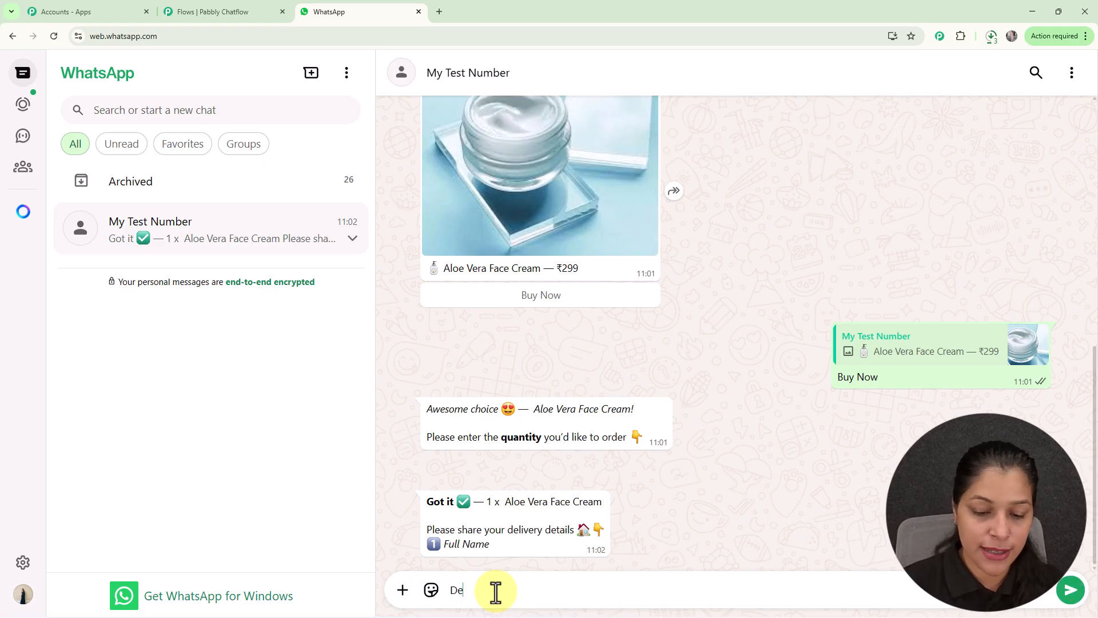
{"action": "type", "text": ",mo User"}
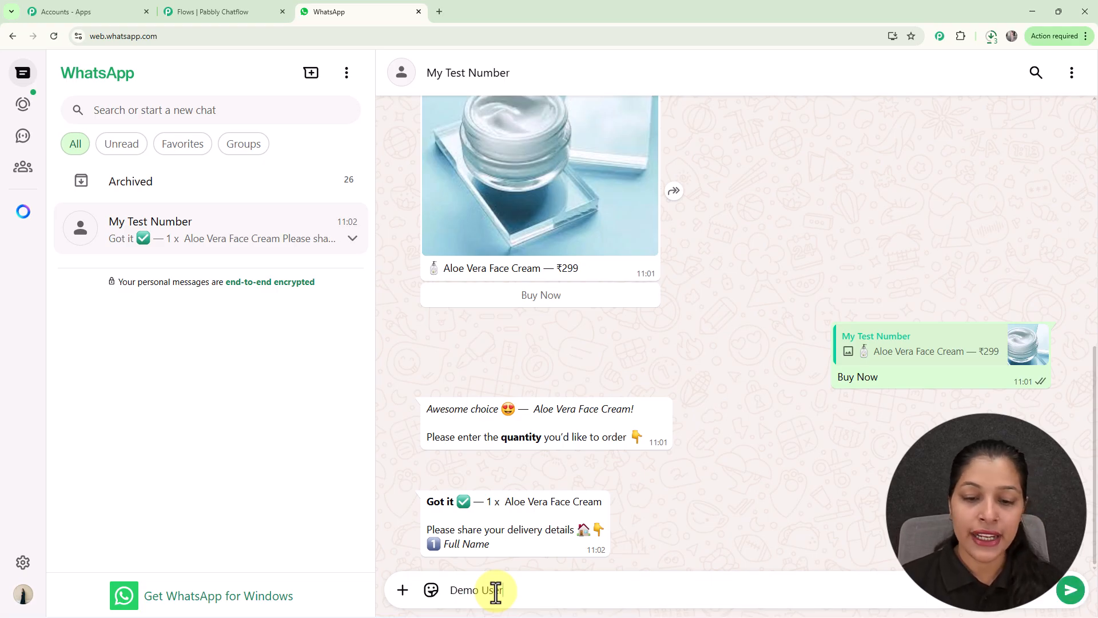
{"action": "key", "text": "Return"}
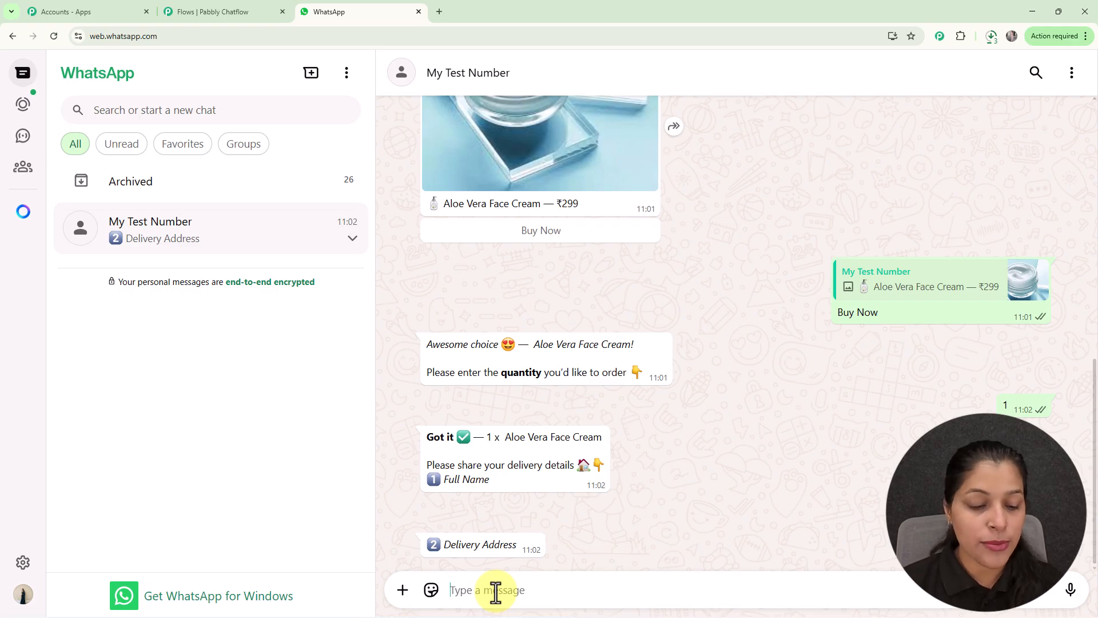
- Send the customer's delivery address to complete the test order
{"action": "type", "text": "A"}
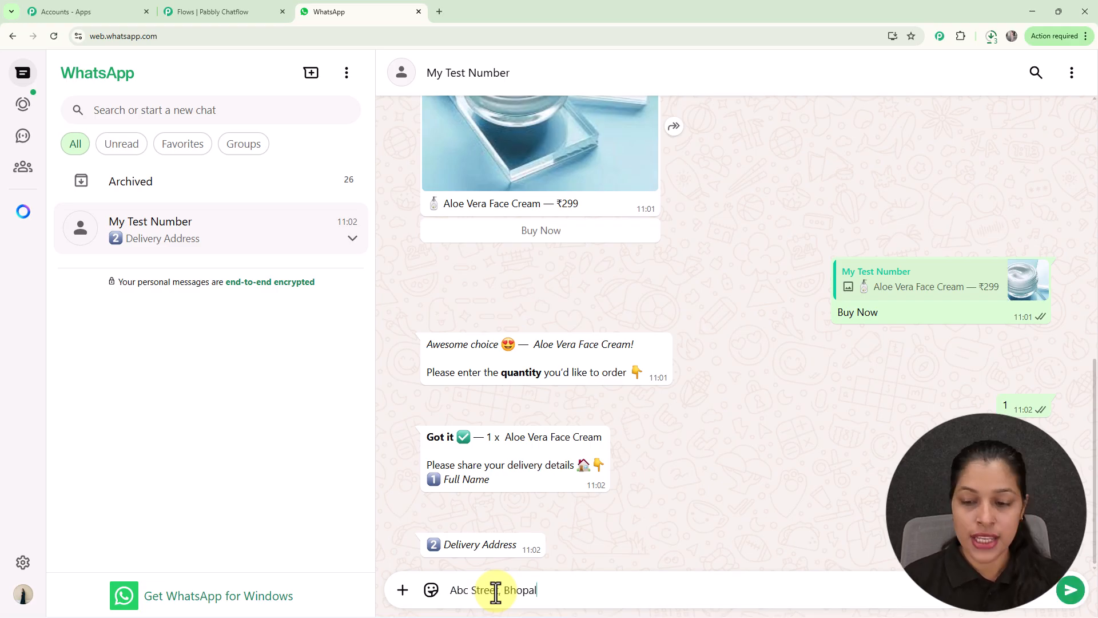
{"action": "type", "text": "bc Street, Bhopal"}
{"action": "key", "text": "Return"}
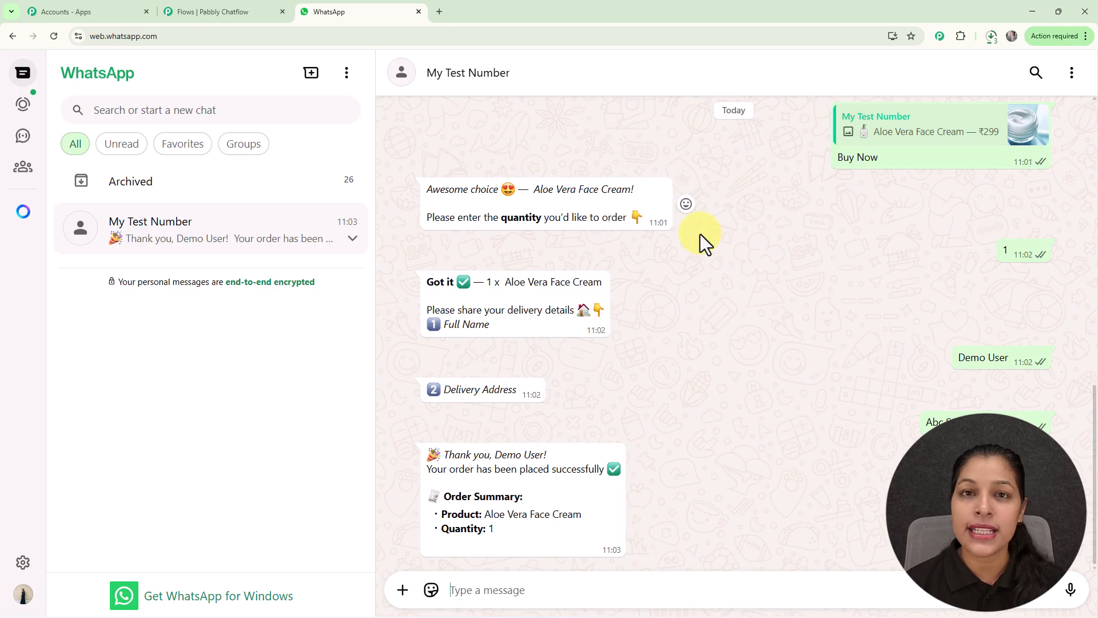
- Open pabbly.com/chatflow in a new browser tab
{"action": "left_click", "coordinate": [439, 14]}
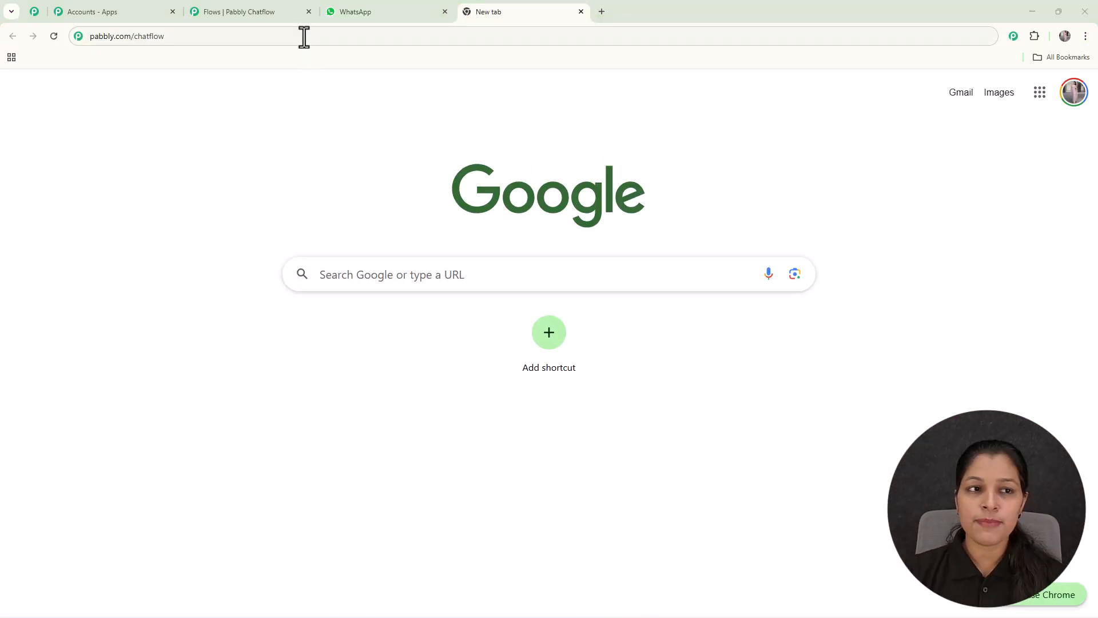
{"action": "left_click", "coordinate": [303, 36]}
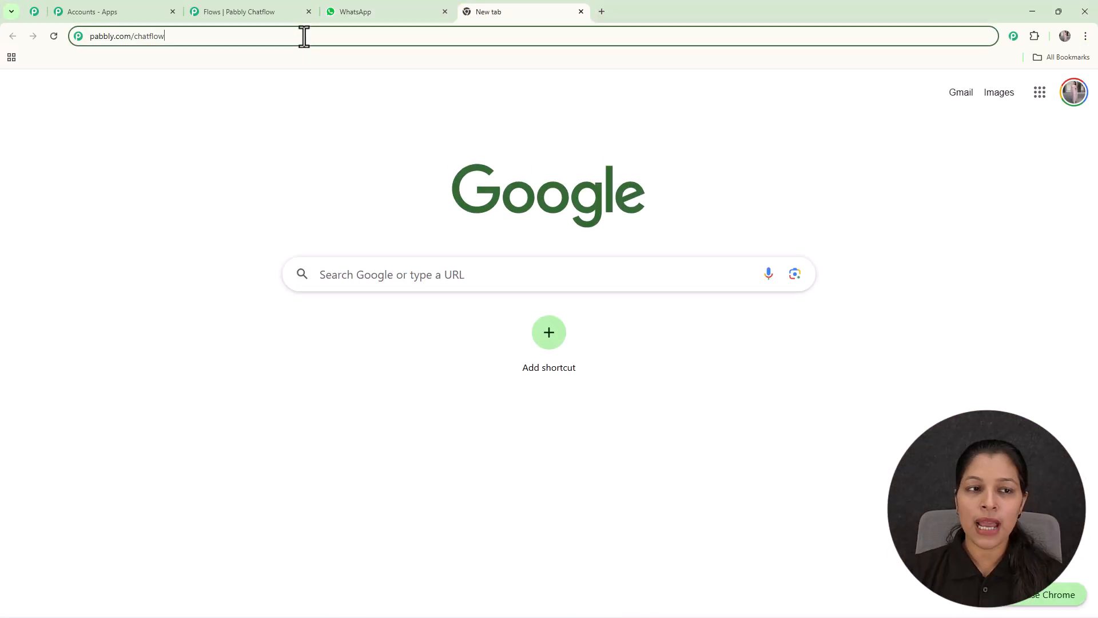
{"action": "key", "text": "Return"}
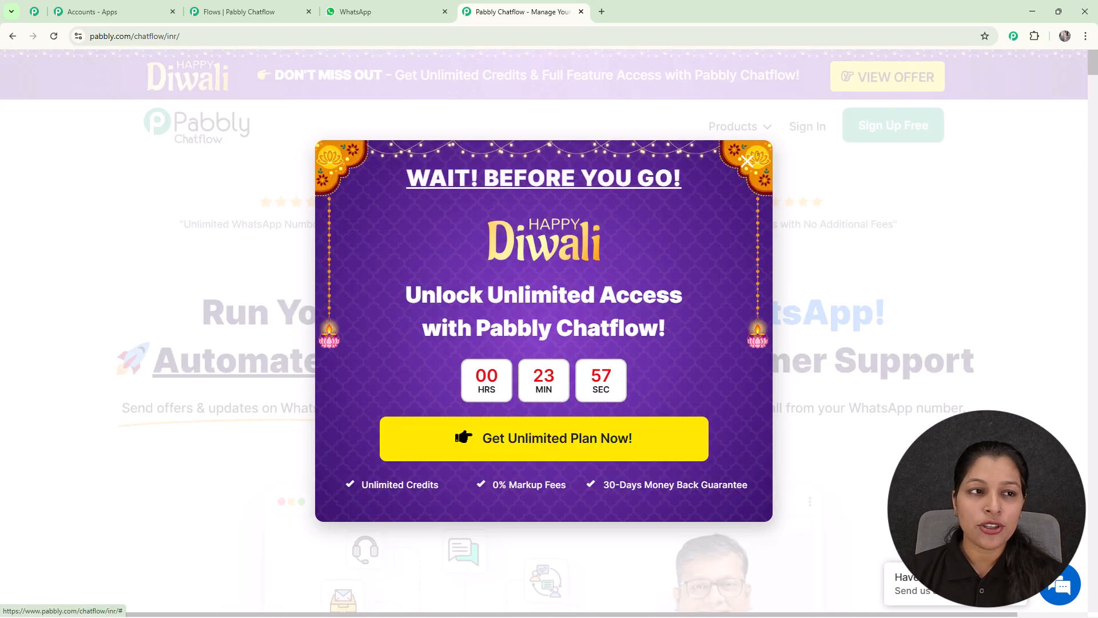
- Look through the Pabbly Community page, covering its membership benefits, reasons to join and member success stories
{"action": "left_click", "coordinate": [34, 12]}
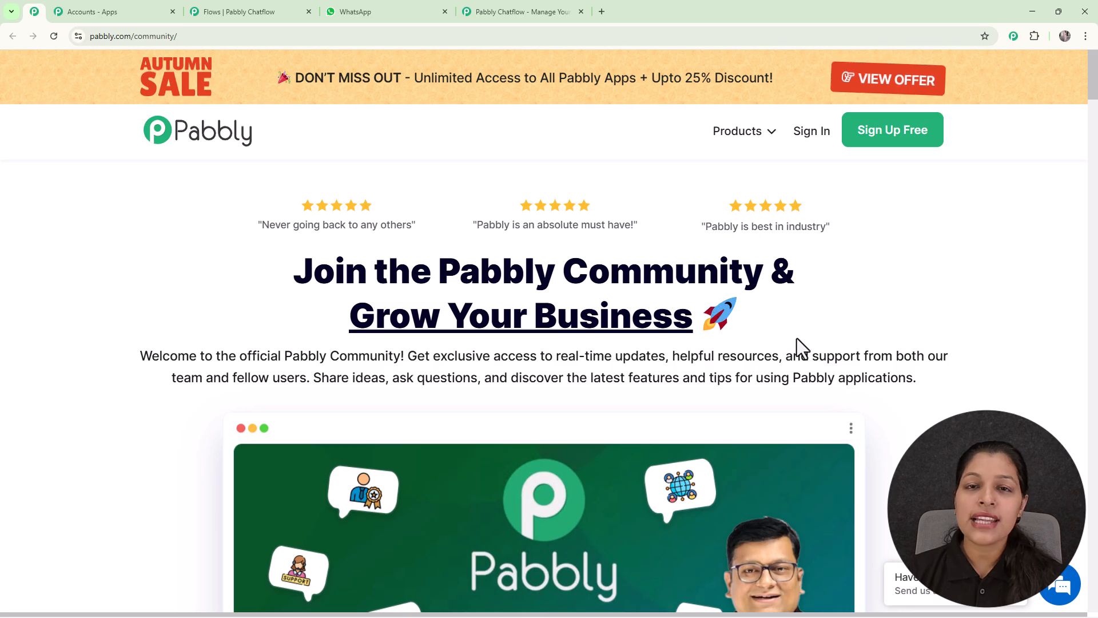
{"action": "scroll", "coordinate": [797, 338], "scroll_direction": "down", "scroll_amount": 6}
{"action": "scroll", "coordinate": [798, 352], "scroll_direction": "down", "scroll_amount": 4}
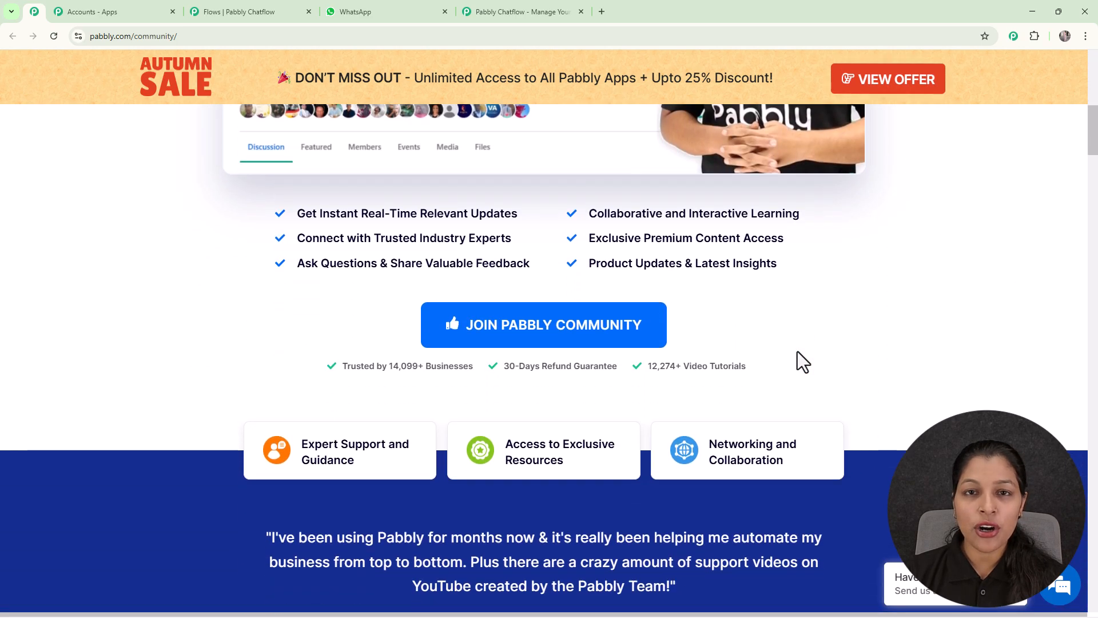
{"action": "scroll", "coordinate": [798, 353], "scroll_direction": "down", "scroll_amount": 4}
{"action": "scroll", "coordinate": [797, 353], "scroll_direction": "down", "scroll_amount": 3}
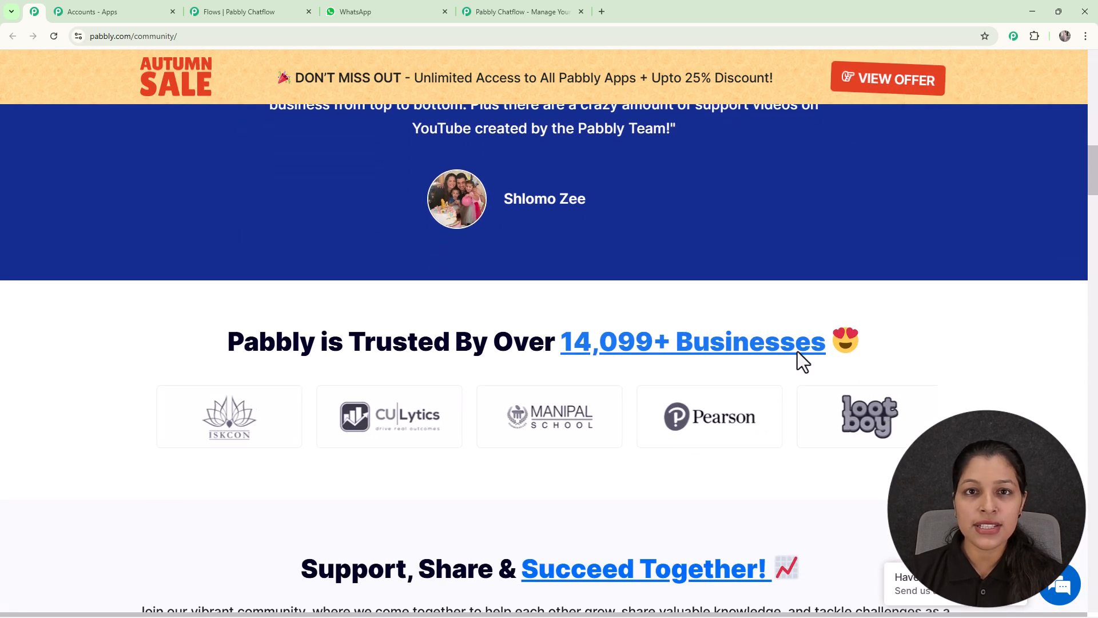
{"action": "scroll", "coordinate": [797, 351], "scroll_direction": "down", "scroll_amount": 3}
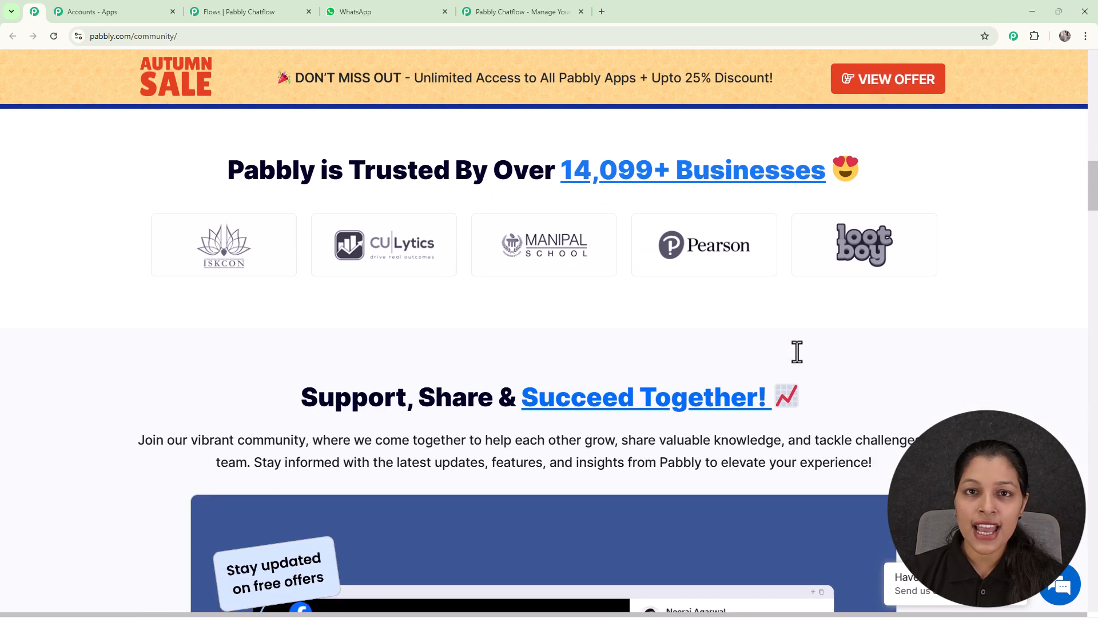
{"action": "scroll", "coordinate": [798, 351], "scroll_direction": "down", "scroll_amount": 3}
{"action": "scroll", "coordinate": [797, 351], "scroll_direction": "down", "scroll_amount": 3}
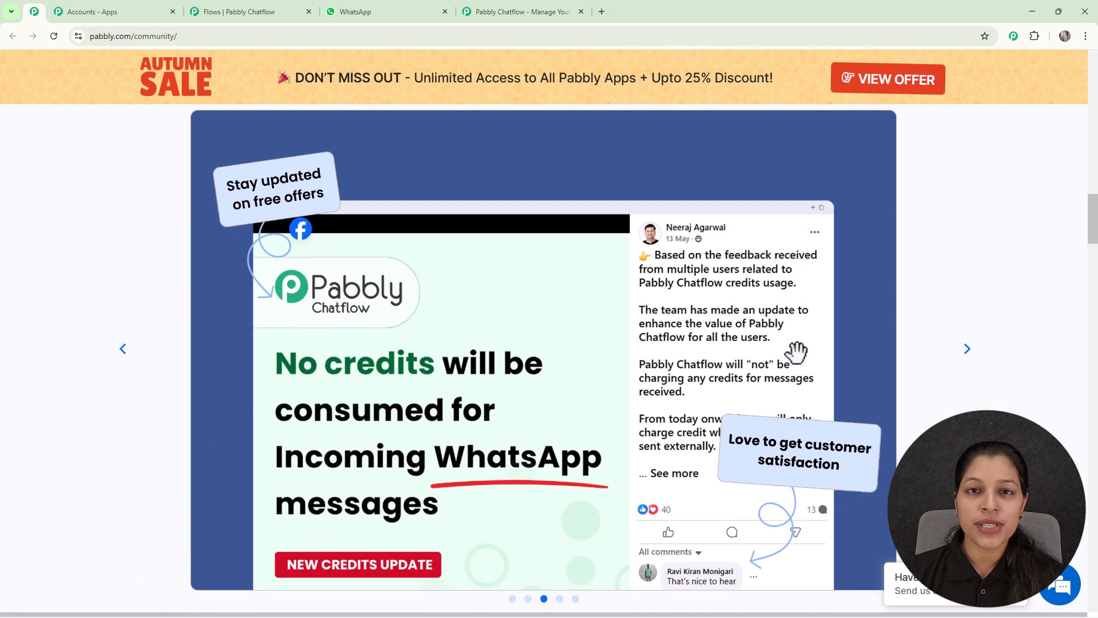
{"action": "scroll", "coordinate": [798, 352], "scroll_direction": "down", "scroll_amount": 3}
{"action": "scroll", "coordinate": [797, 351], "scroll_direction": "down", "scroll_amount": 2}
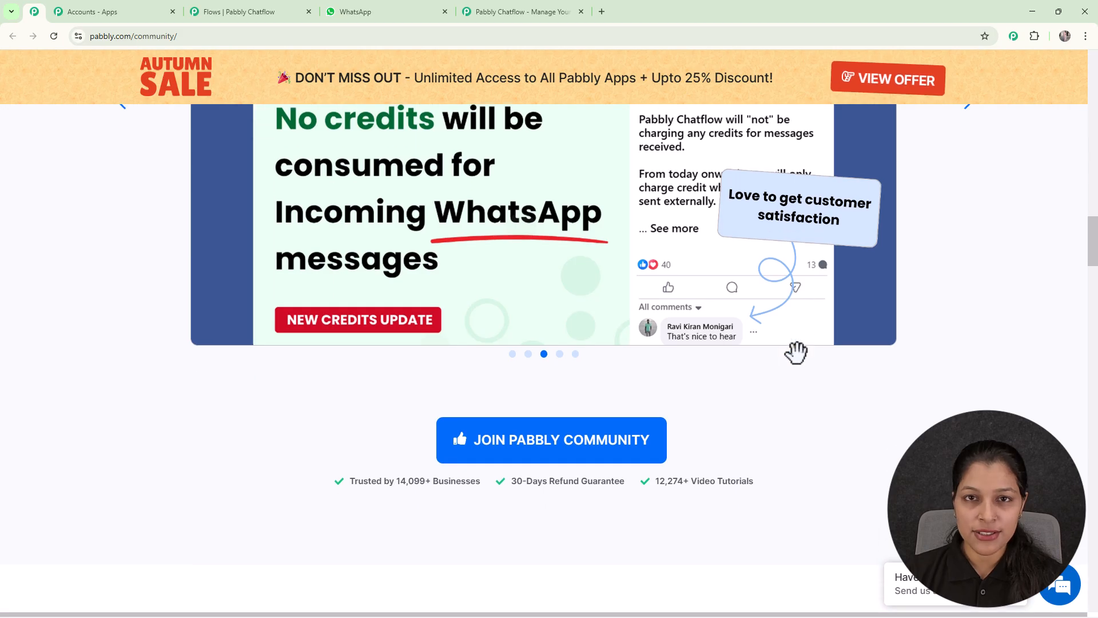
{"action": "scroll", "coordinate": [797, 356], "scroll_direction": "down", "scroll_amount": 5}
{"action": "scroll", "coordinate": [798, 361], "scroll_direction": "down", "scroll_amount": 2}
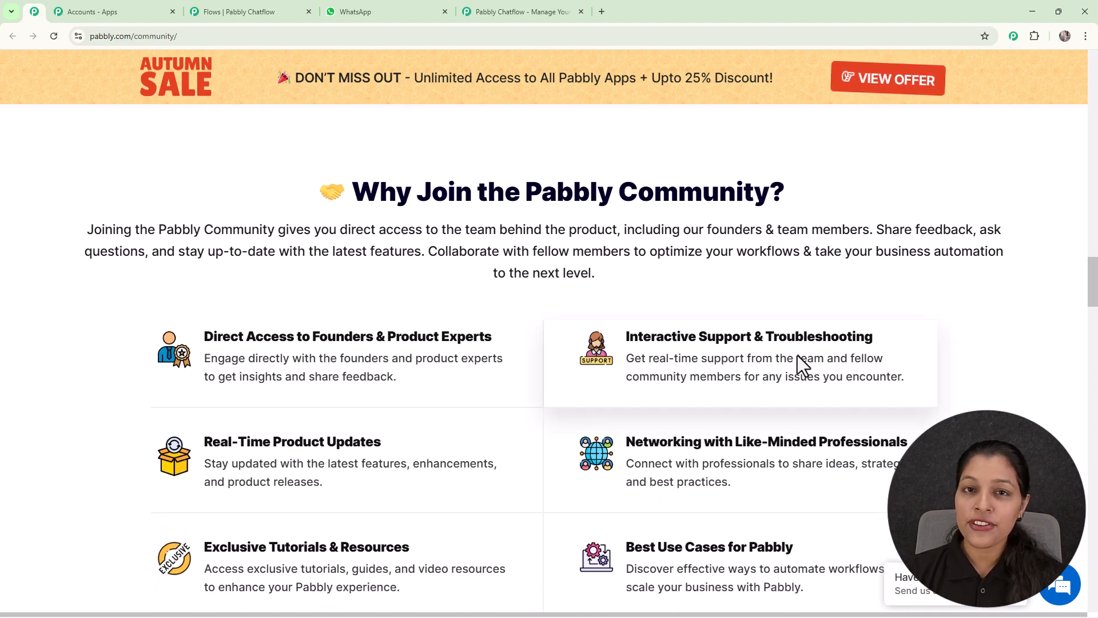
{"action": "scroll", "coordinate": [797, 355], "scroll_direction": "down", "scroll_amount": 5}
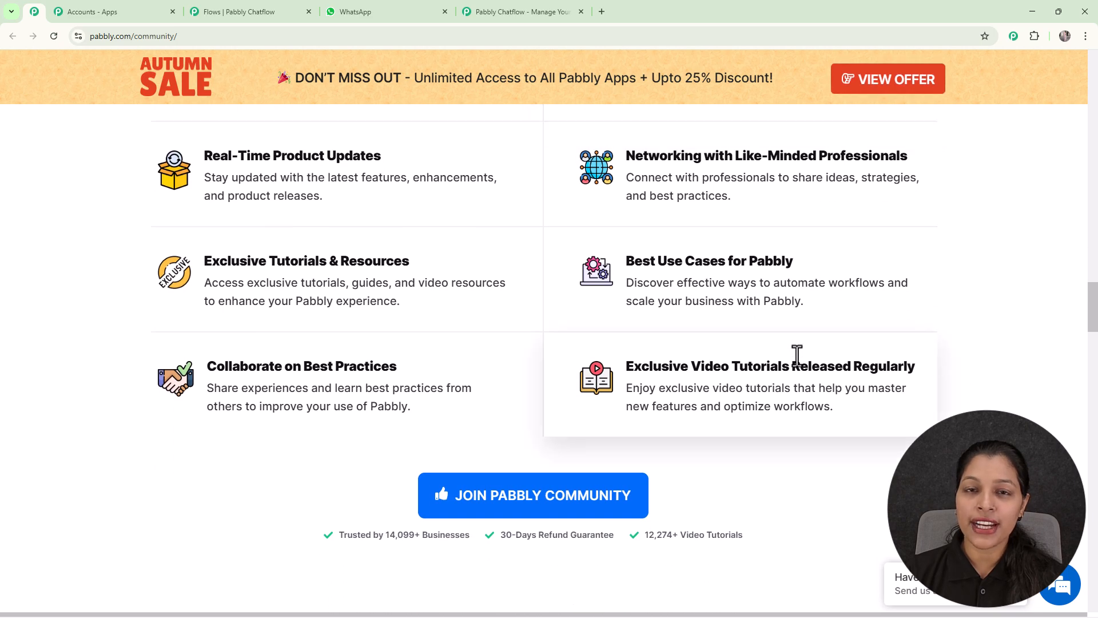
{"action": "scroll", "coordinate": [796, 356], "scroll_direction": "down", "scroll_amount": 6}
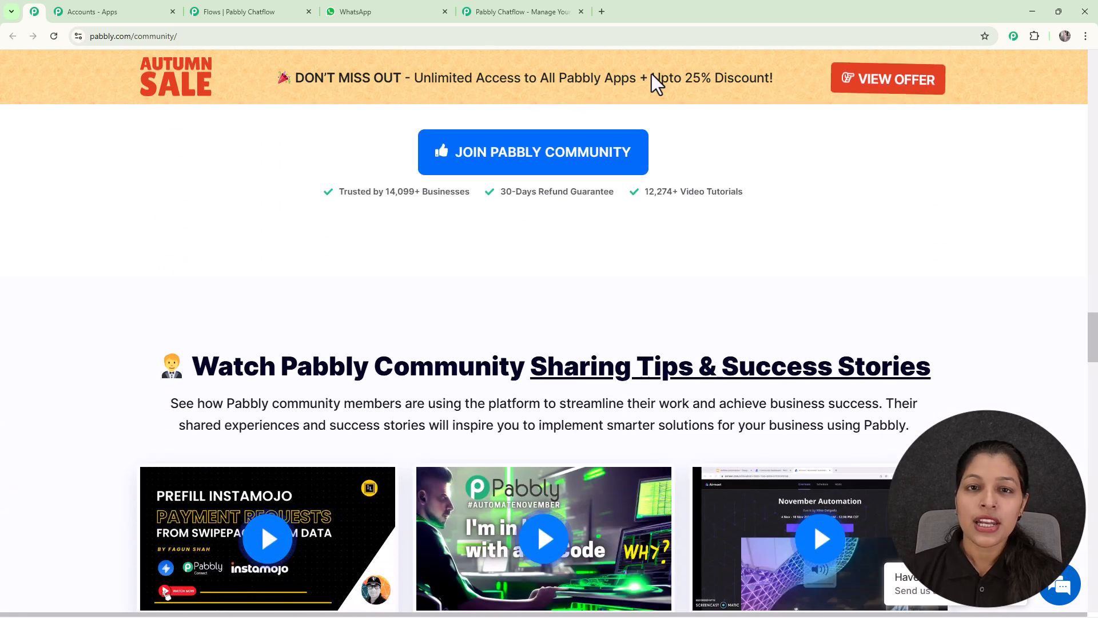
- Return to the Pabbly Chatflow site, dismiss the Diwali offer, sign in and access the Pabbly Chatflow dashboard
{"action": "left_click", "coordinate": [541, 13]}
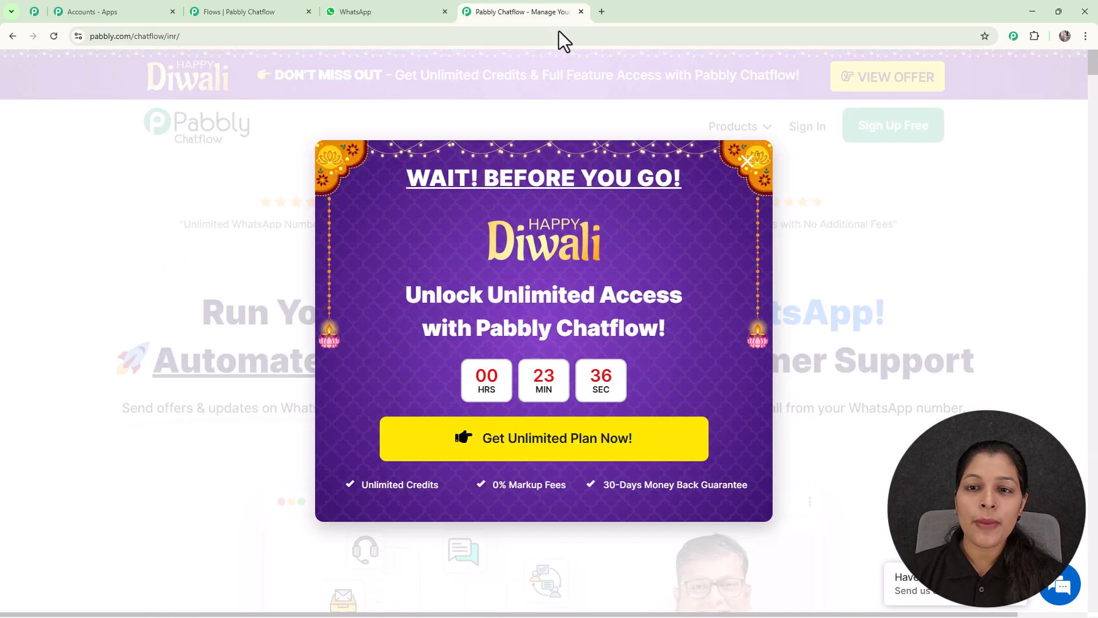
{"action": "left_click", "coordinate": [745, 167]}
{"action": "left_click", "coordinate": [799, 137]}
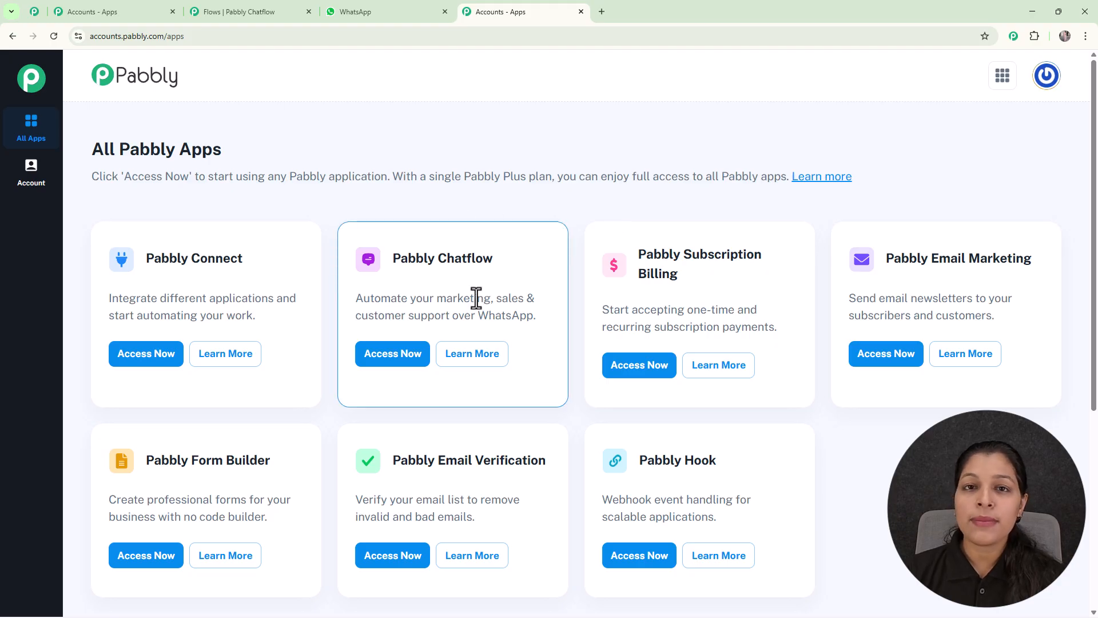
{"action": "left_click", "coordinate": [407, 373]}
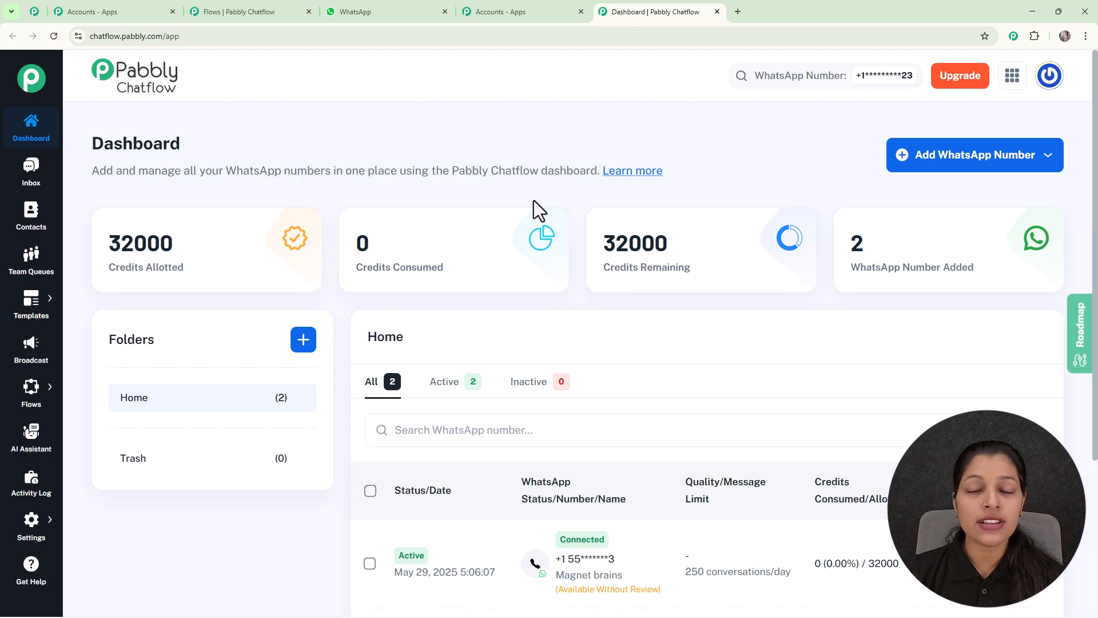
{"action": "scroll", "coordinate": [534, 202], "scroll_direction": "down", "scroll_amount": 4}
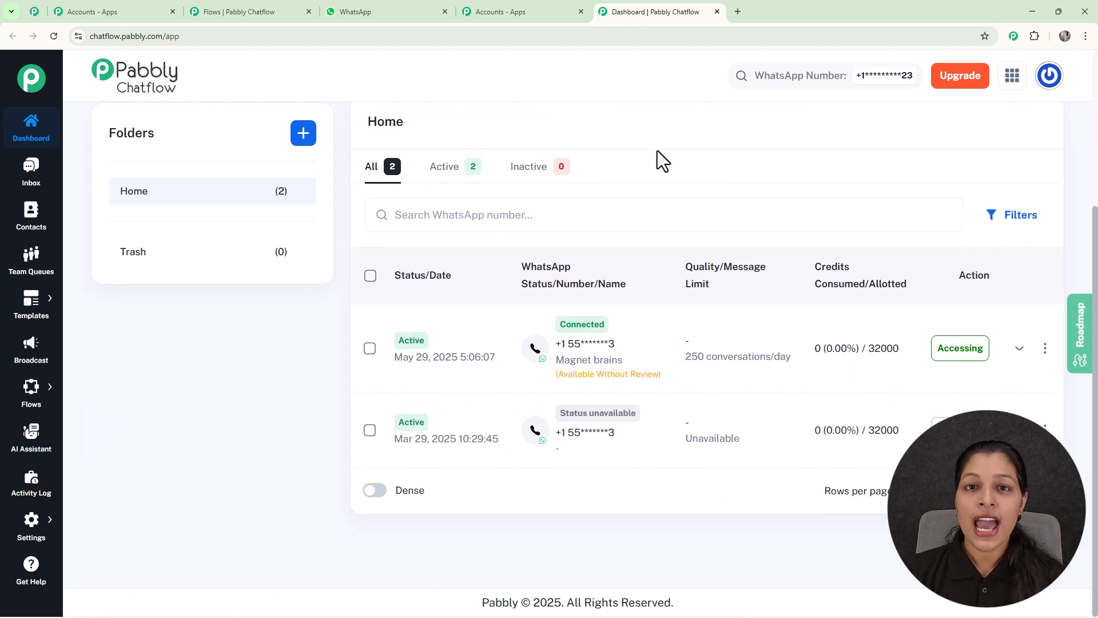
{"action": "scroll", "coordinate": [658, 150], "scroll_direction": "up", "scroll_amount": 4}
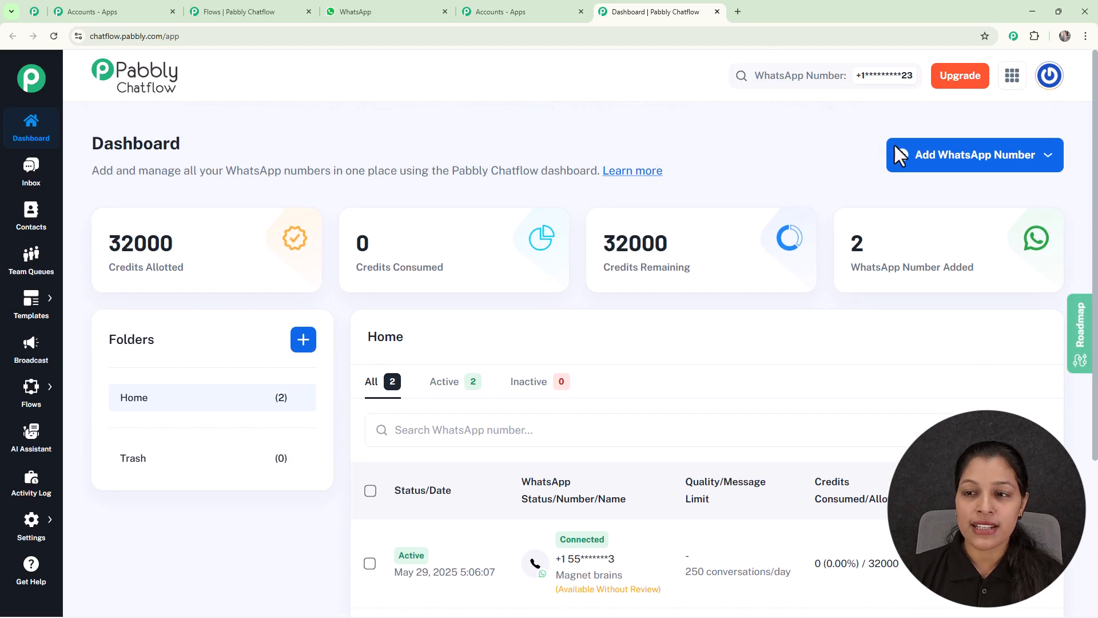
- Add a new flow in the Flow Builder and name it "🛒 WhatsApp Bot That Takes Orders Automatically!"
{"action": "left_click", "coordinate": [920, 166]}
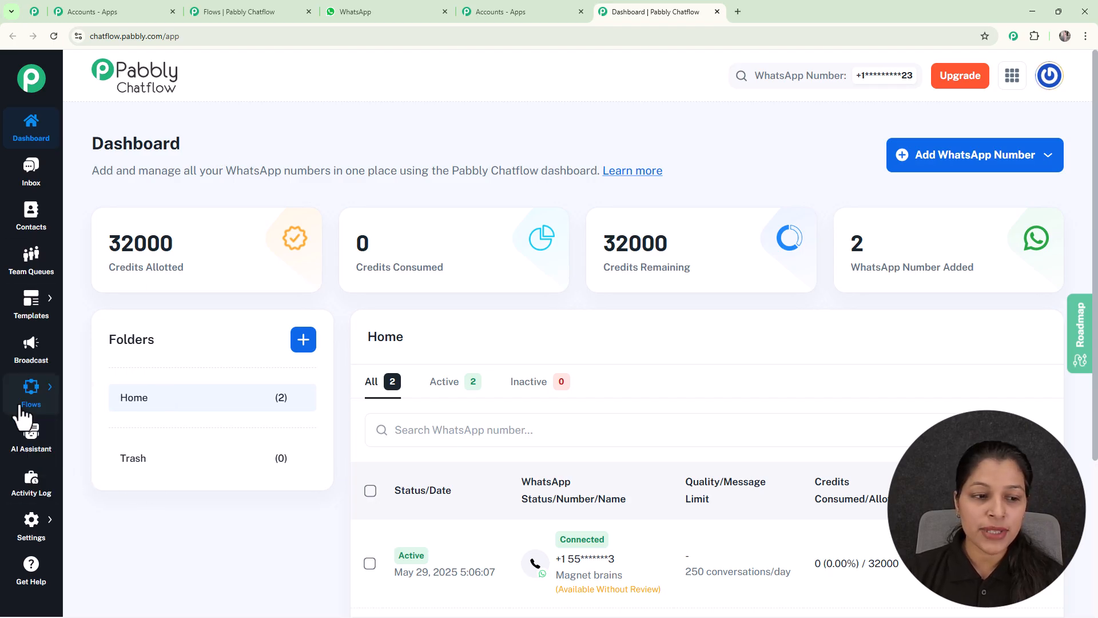
{"action": "mouse_move", "coordinate": [29, 415]}
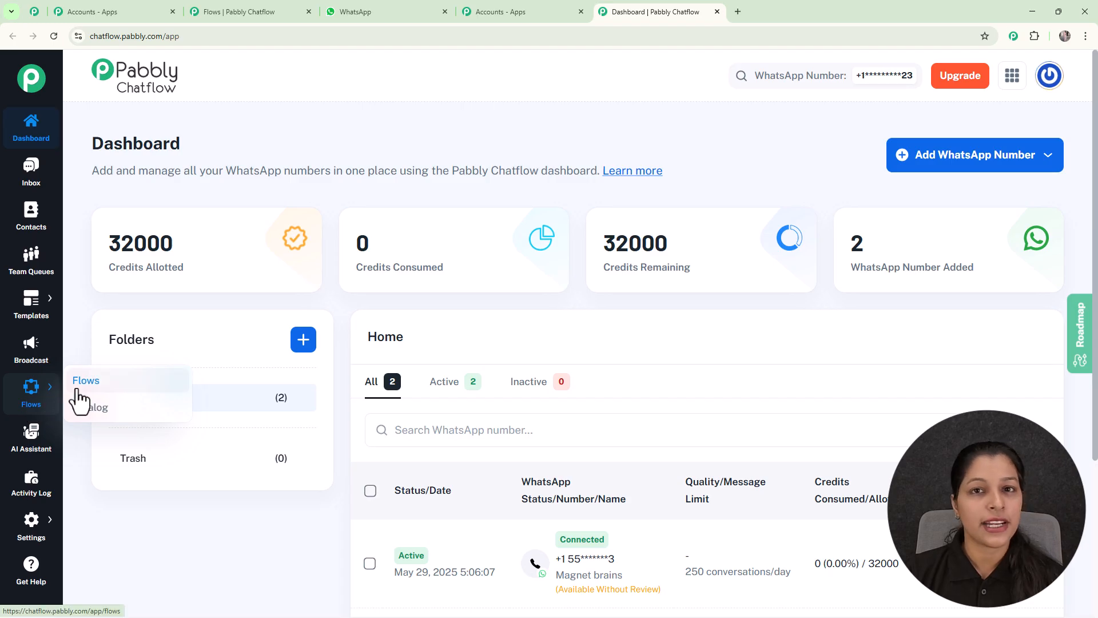
{"action": "left_click", "coordinate": [94, 381]}
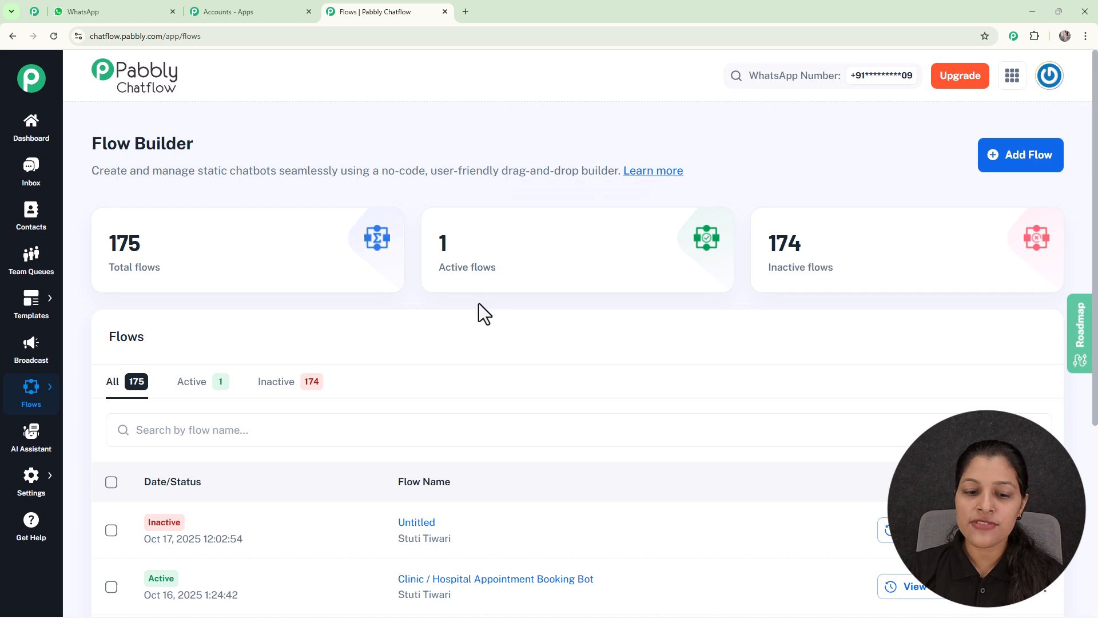
{"action": "scroll", "coordinate": [483, 343], "scroll_direction": "down", "scroll_amount": 5}
{"action": "scroll", "coordinate": [493, 389], "scroll_direction": "up", "scroll_amount": 5}
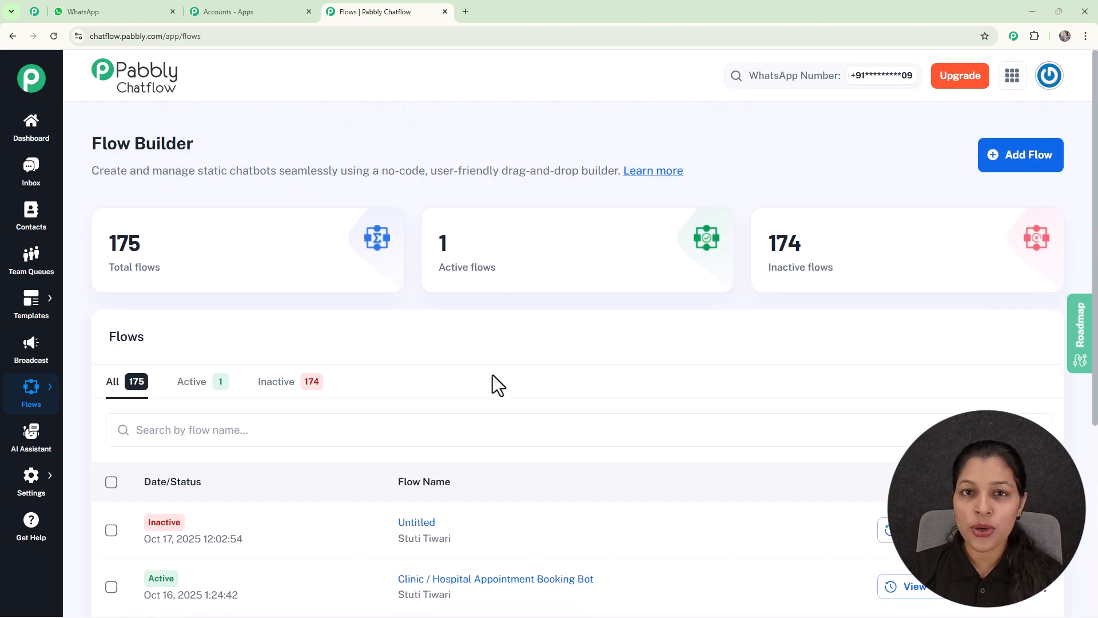
{"action": "left_click", "coordinate": [1010, 169]}
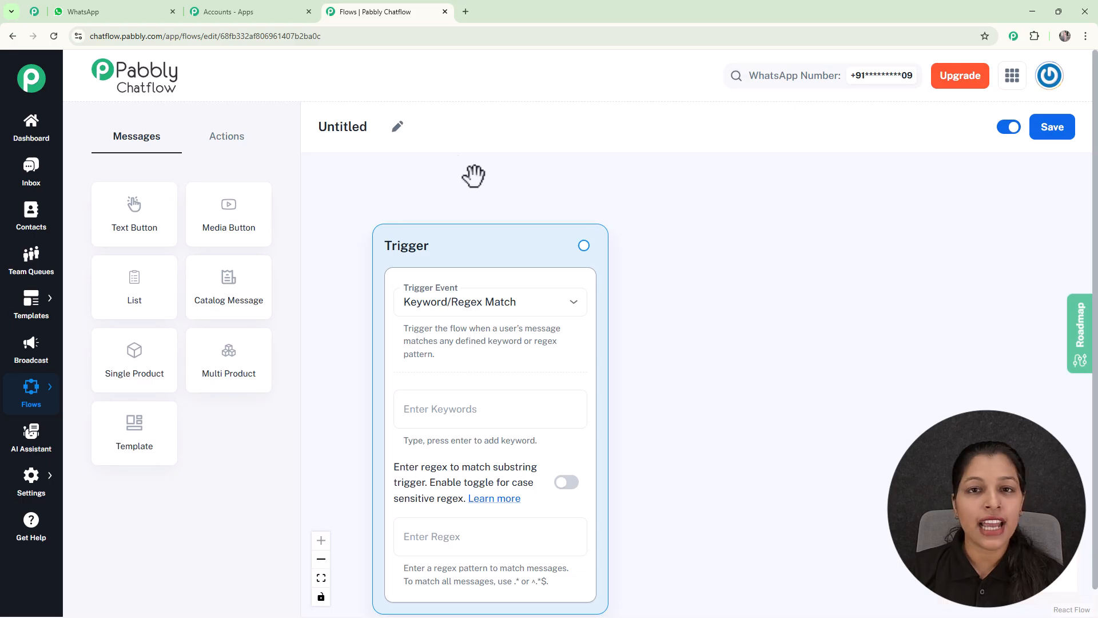
{"action": "left_click", "coordinate": [399, 127]}
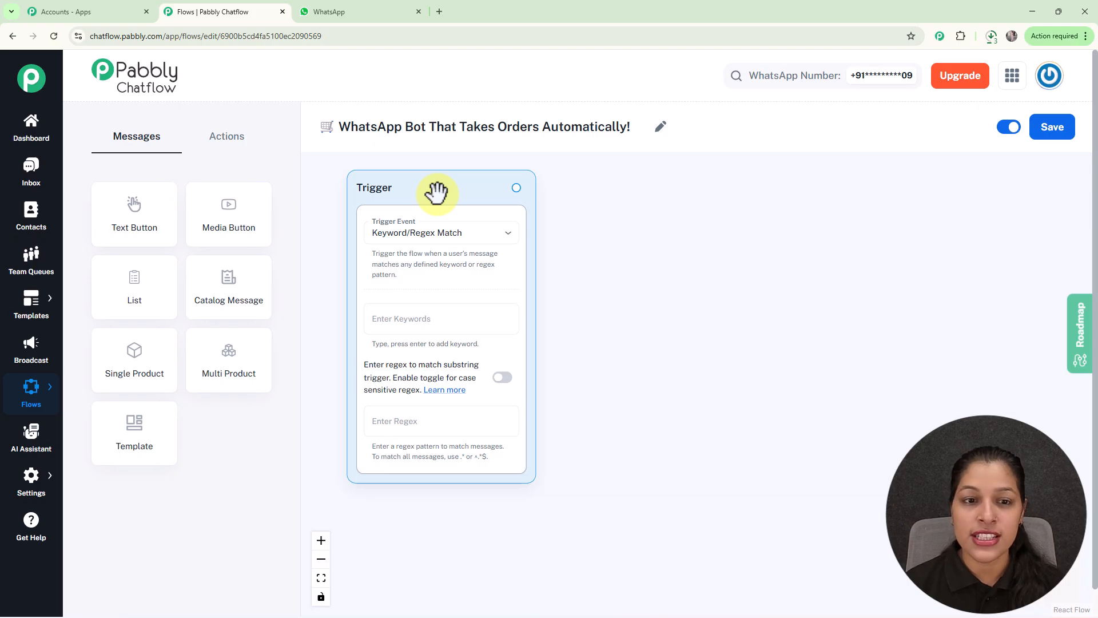
- Keep Keyword/Regex Match as the trigger event and add the trigger keywords View Store and Product
{"action": "scroll", "coordinate": [437, 193], "scroll_direction": "up", "scroll_amount": 1}
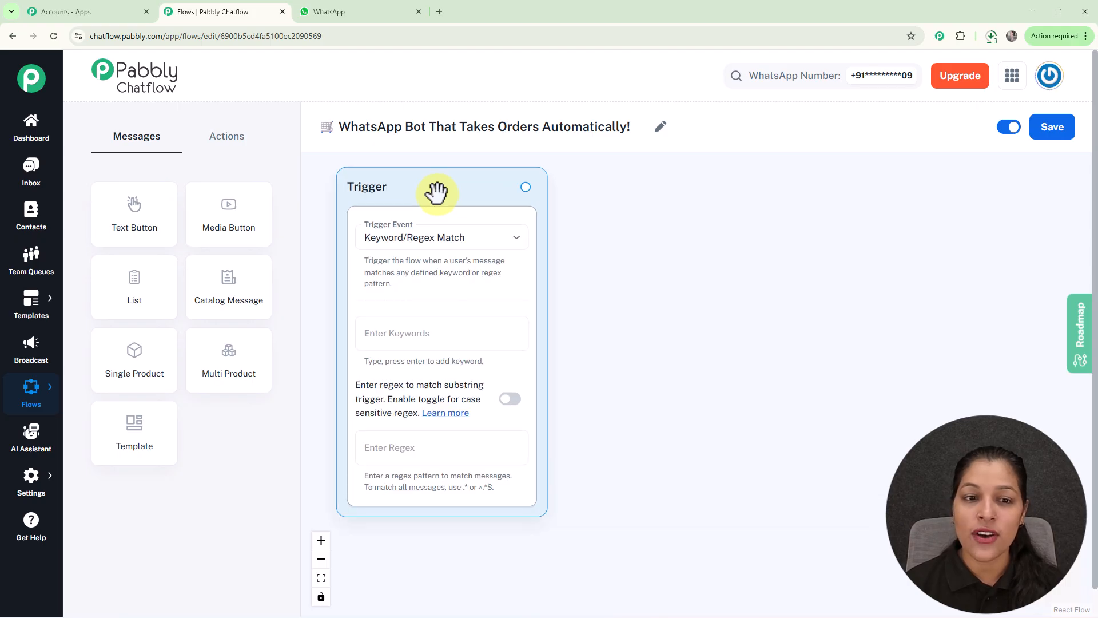
{"action": "left_click", "coordinate": [456, 243]}
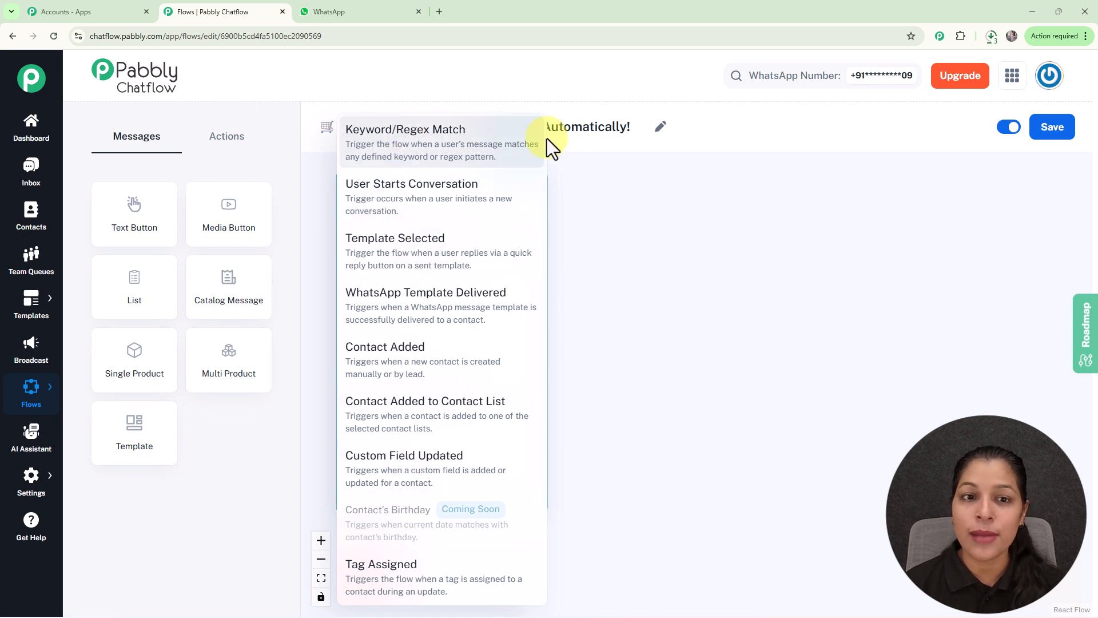
{"action": "left_click", "coordinate": [648, 254]}
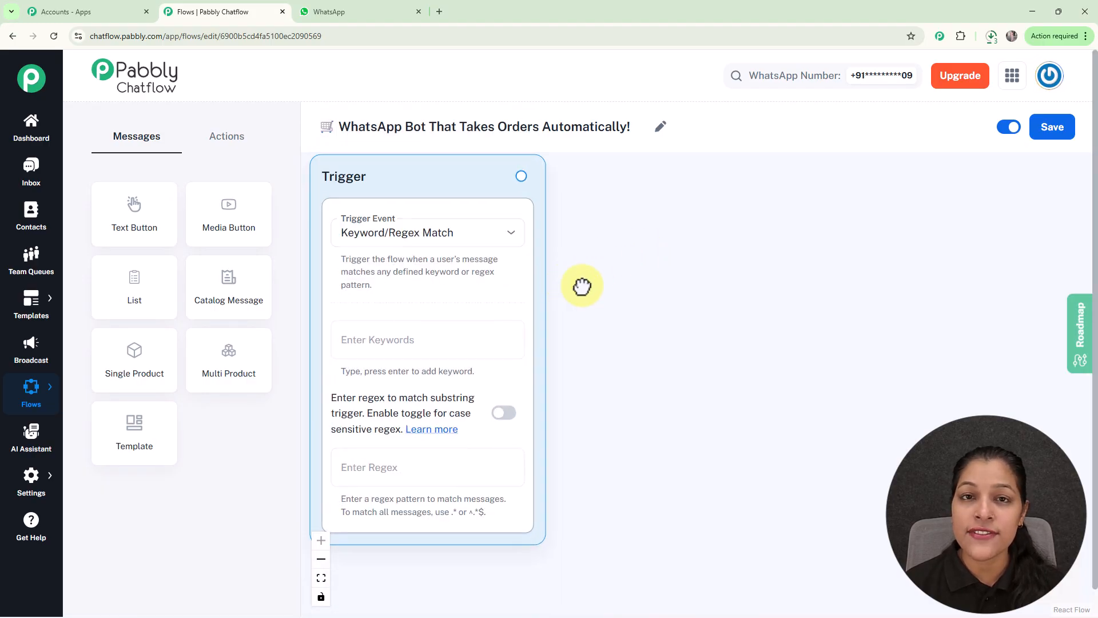
{"action": "left_click_drag", "start_coordinate": [569, 285], "coordinate": [612, 278]}
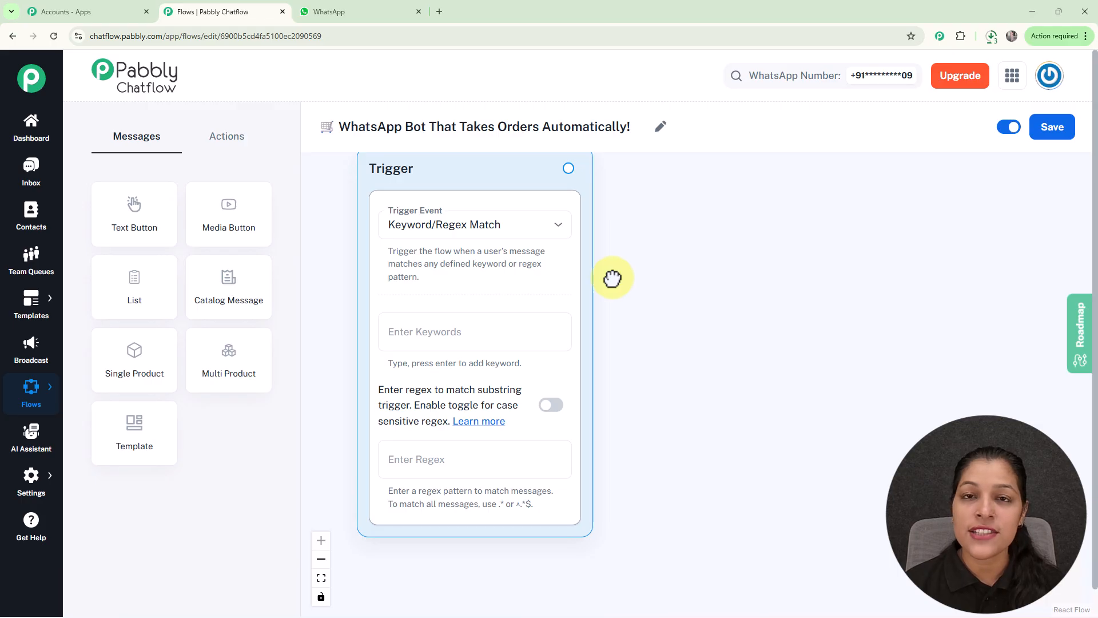
{"action": "left_click", "coordinate": [465, 330]}
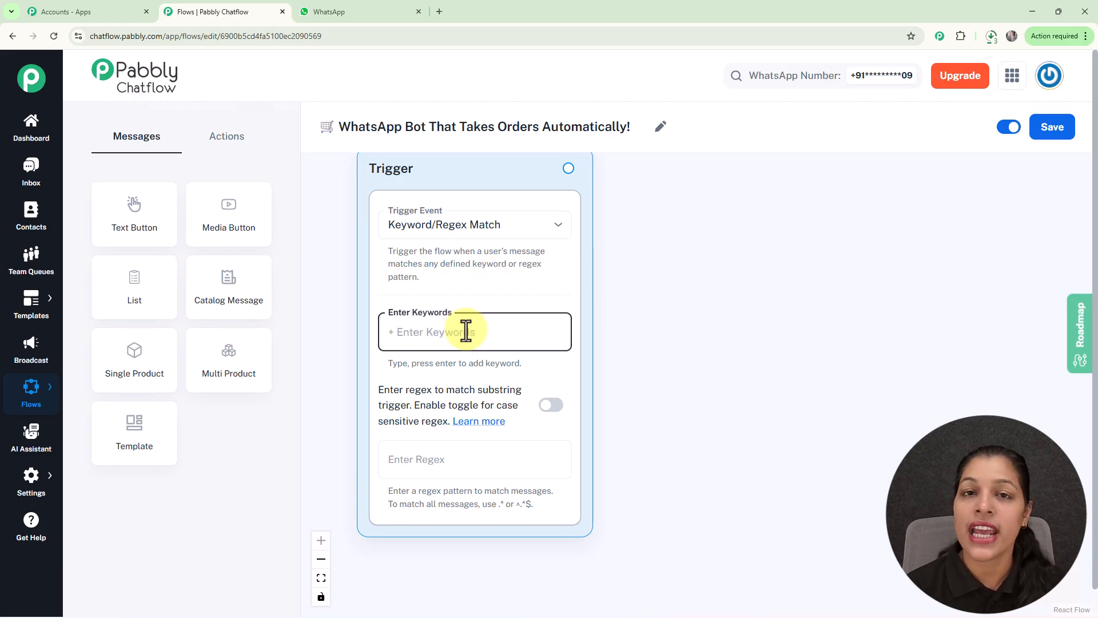
{"action": "type", "text": "V"}
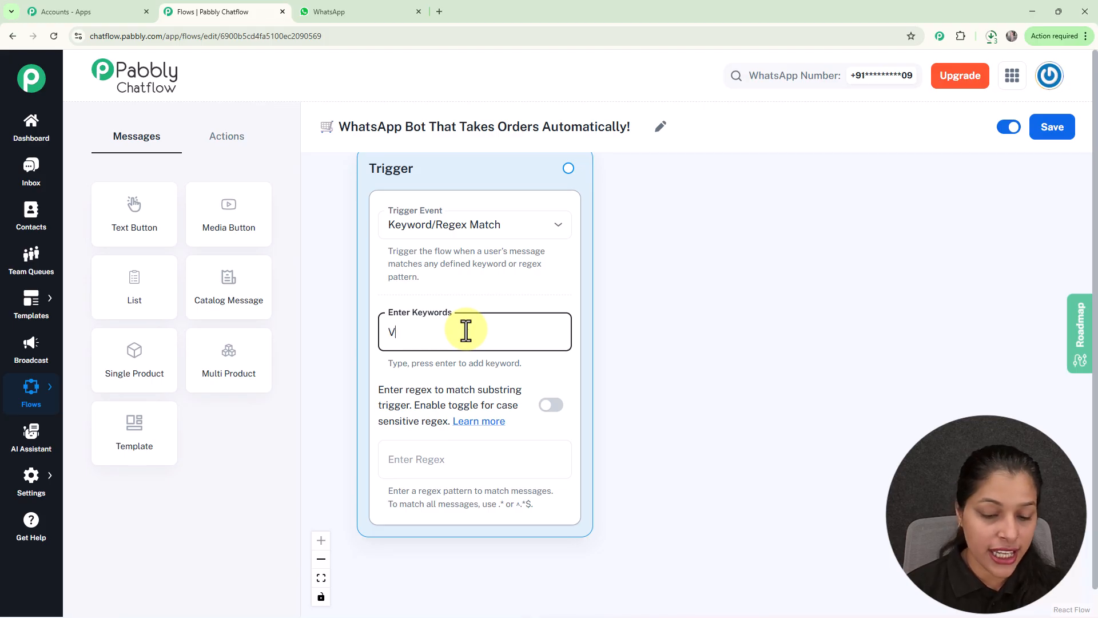
{"action": "type", "text": "iew Stot"}
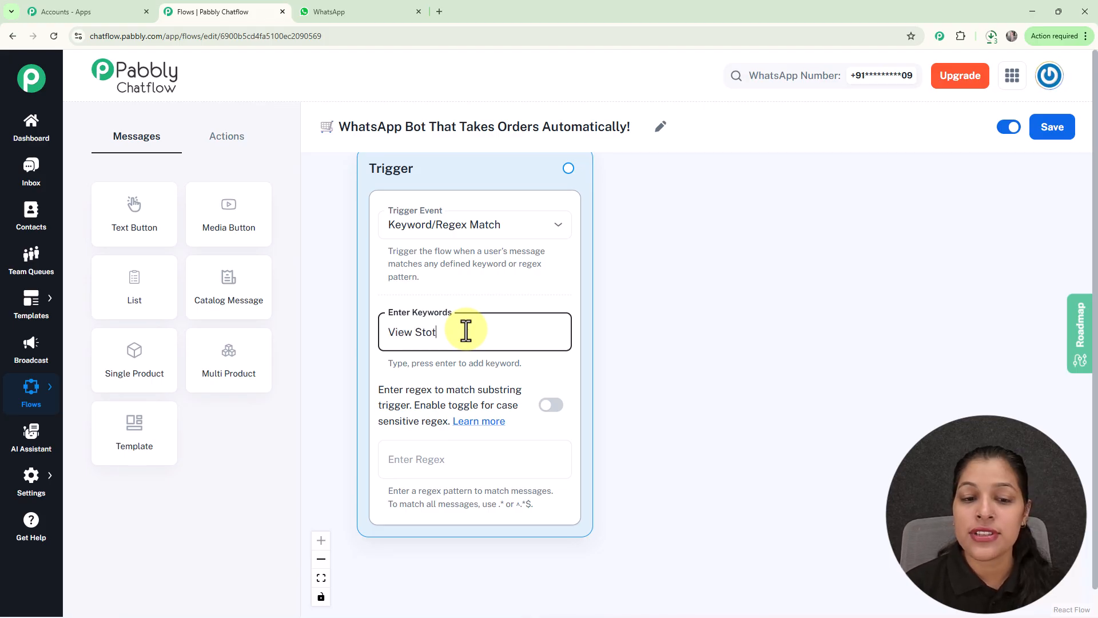
{"action": "key", "text": "BackSpace"}
{"action": "type", "text": "re"}
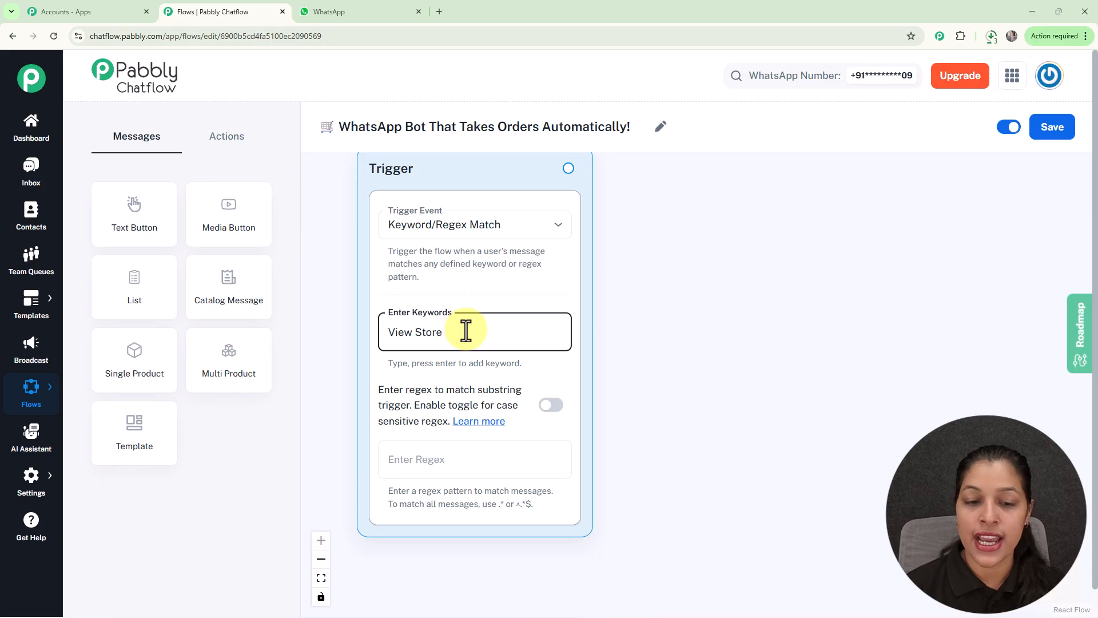
{"action": "key", "text": "Return"}
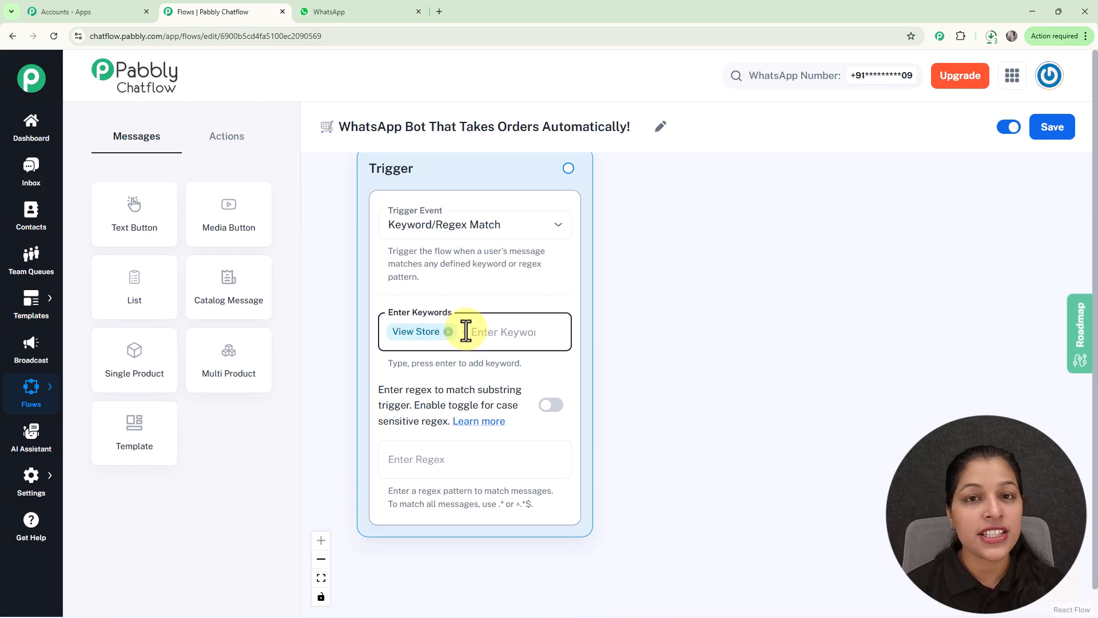
{"action": "type", "text": "Product"}
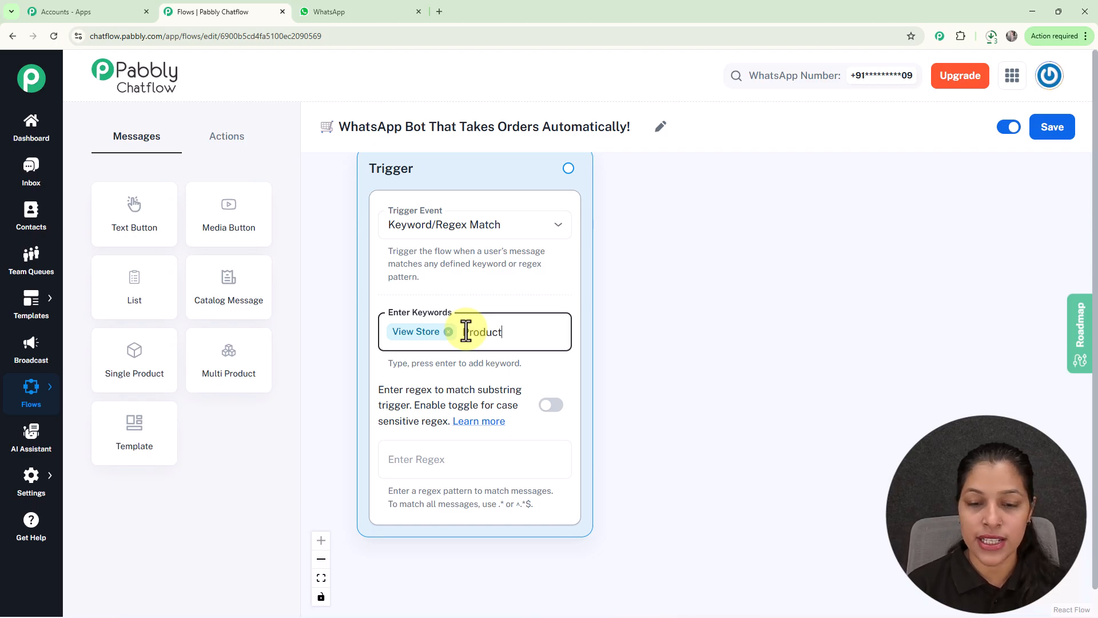
{"action": "key", "text": "Return"}
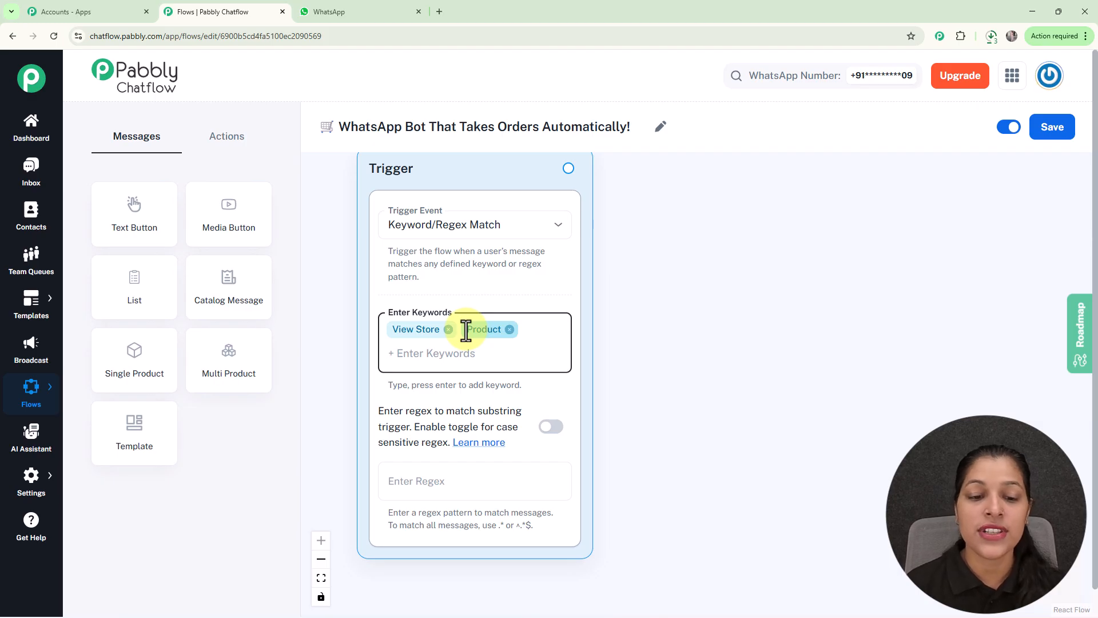
- Try [\s\S]+ as the trigger's regex pattern and clear it again
{"action": "left_click", "coordinate": [430, 479]}
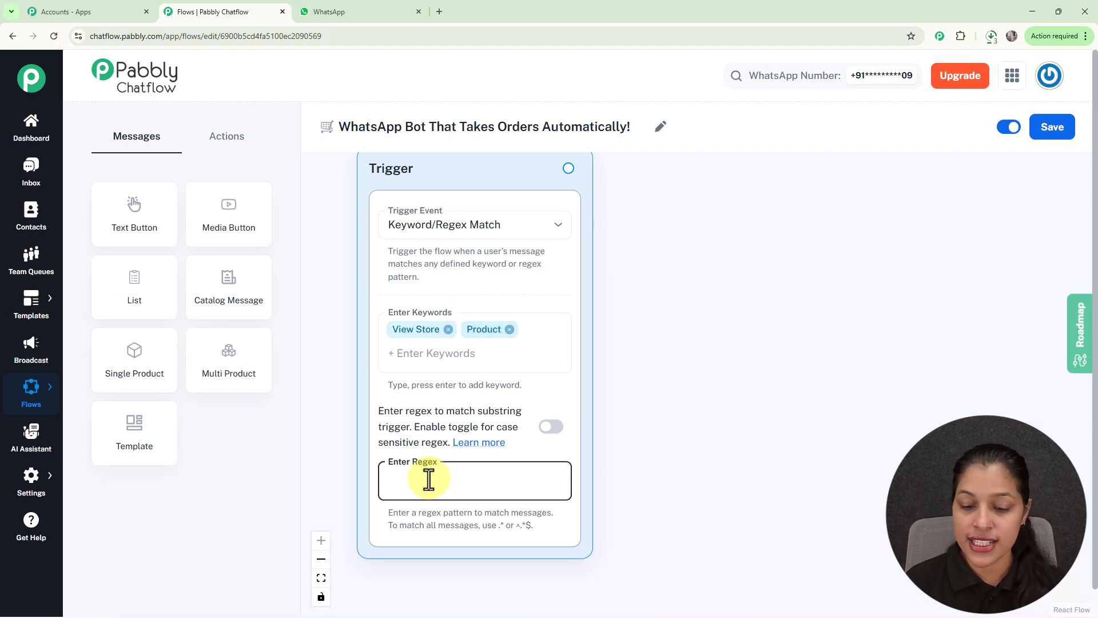
{"action": "type", "text": "["}
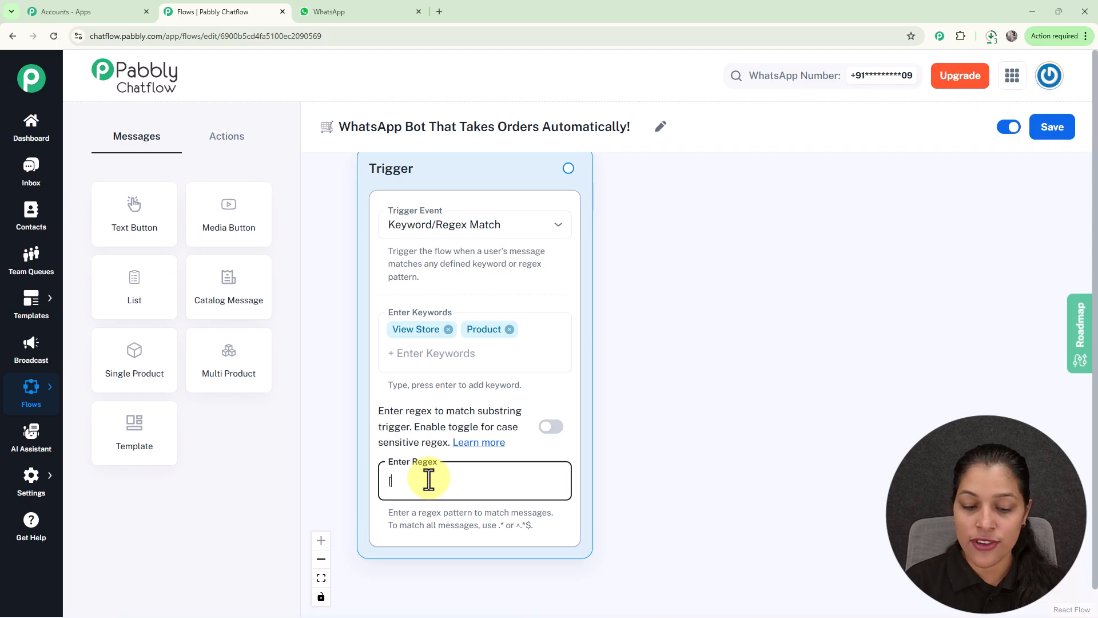
{"action": "type", "text": "\\s\\S]+"}
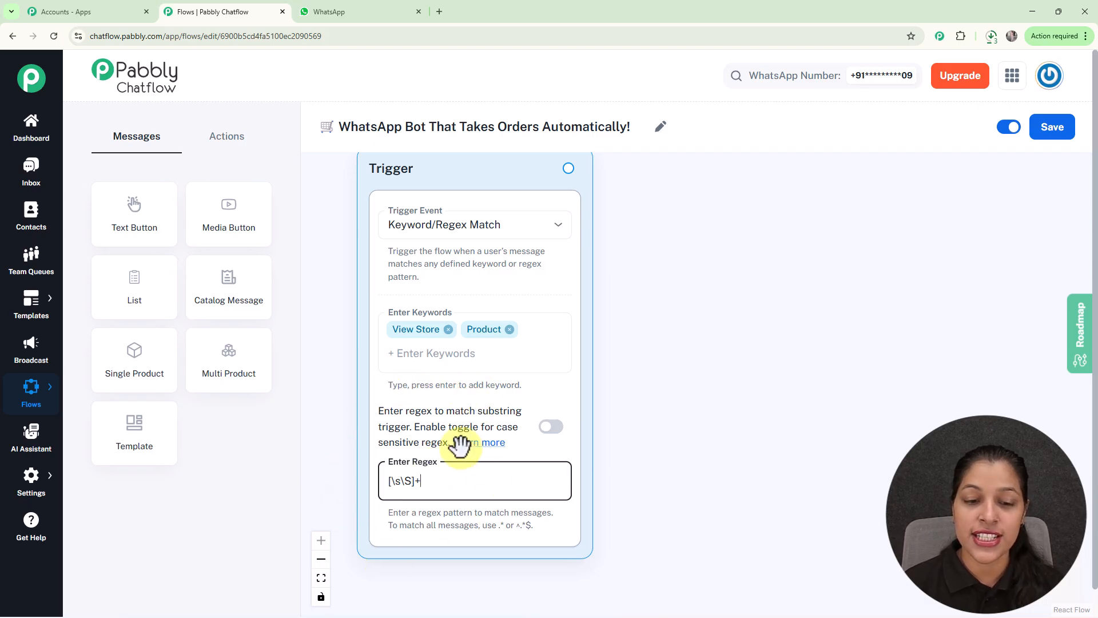
{"action": "key", "text": "BackSpace"}
{"action": "key", "text": "BackSpace"}
{"action": "key", "text": "BackSpace"}
{"action": "key", "text": "BackSpace"}
{"action": "key", "text": "BackSpace"}
{"action": "key", "text": "BackSpace"}
{"action": "key", "text": "BackSpace"}
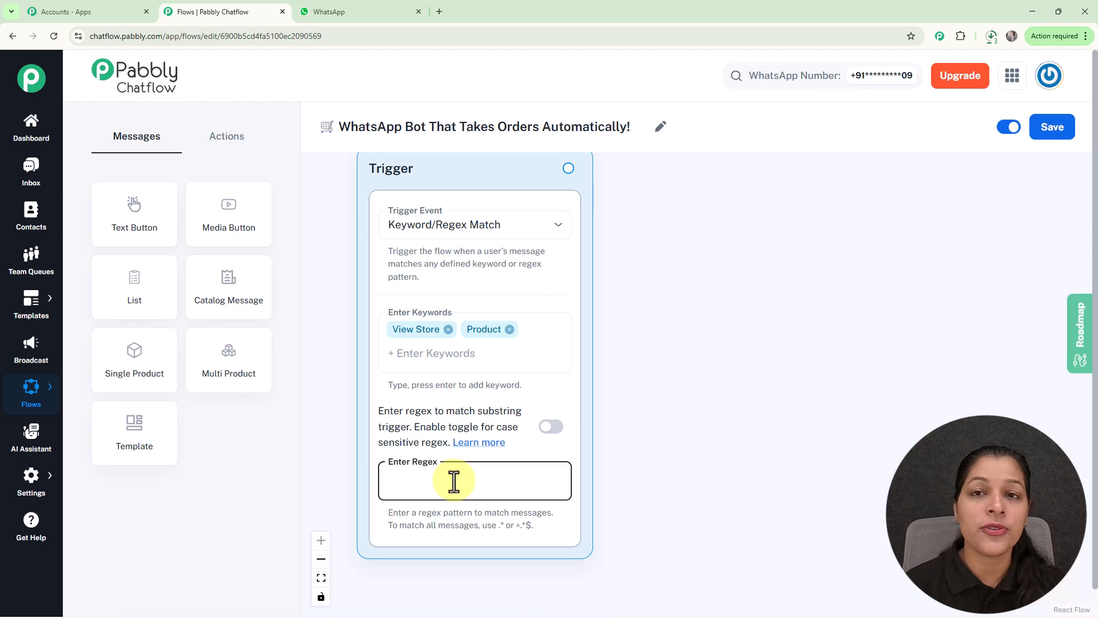
- Connect a Text Button message to the trigger, with a welcome text starting "*Hi! Welcome to XYZ Store*" and introducing the shopping assistant
{"action": "scroll", "coordinate": [454, 482], "scroll_direction": "down", "scroll_amount": 2}
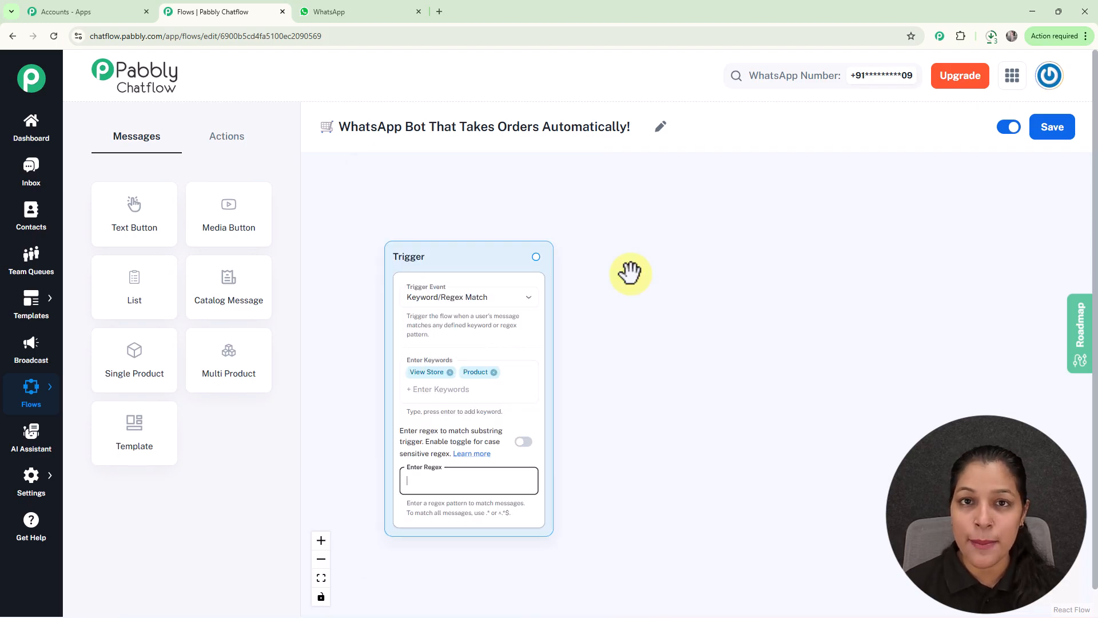
{"action": "scroll", "coordinate": [629, 273], "scroll_direction": "up", "scroll_amount": 1}
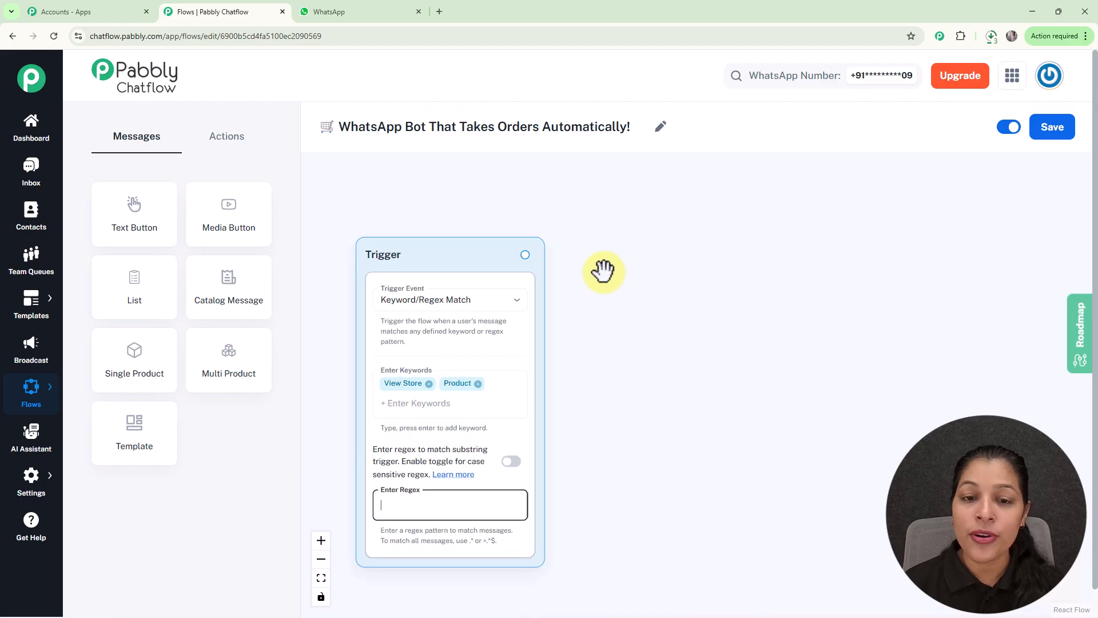
{"action": "scroll", "coordinate": [603, 272], "scroll_direction": "up", "scroll_amount": 1}
{"action": "left_click_drag", "start_coordinate": [516, 252], "coordinate": [610, 297]}
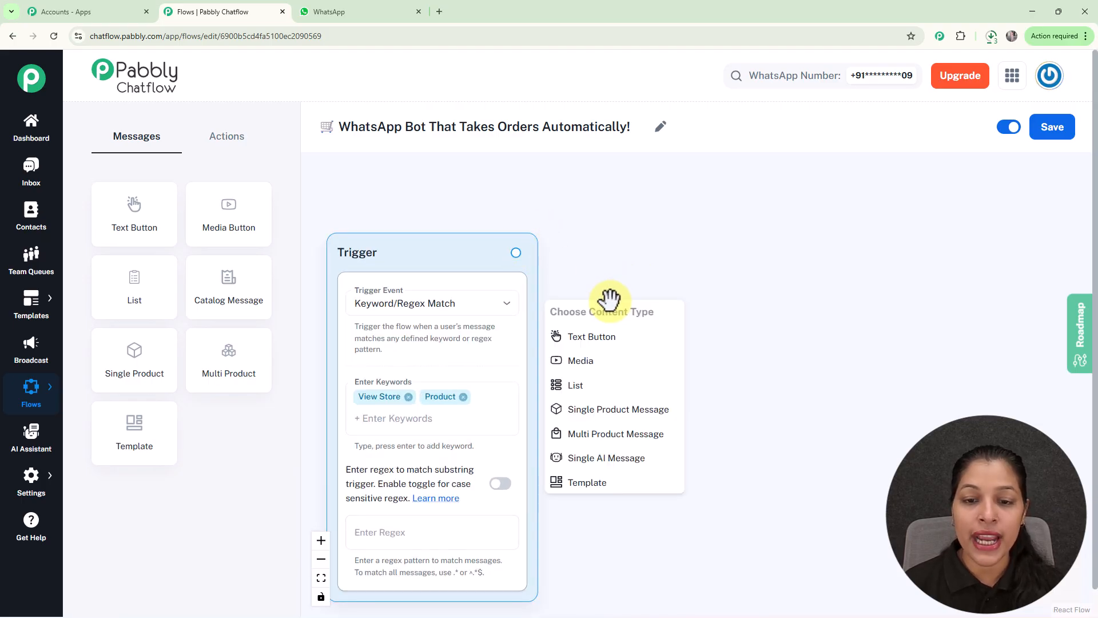
{"action": "left_click", "coordinate": [615, 338]}
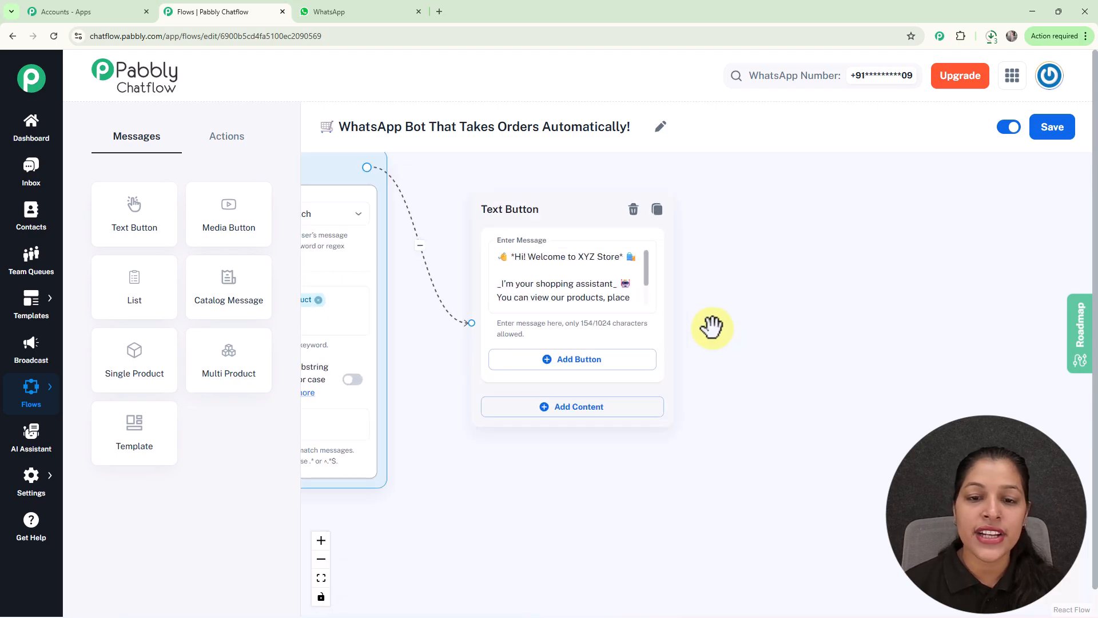
- Add a button labelled "View Store🛒" to the welcome message and reposition the Text Button block
{"action": "scroll", "coordinate": [712, 327], "scroll_direction": "up", "scroll_amount": 1}
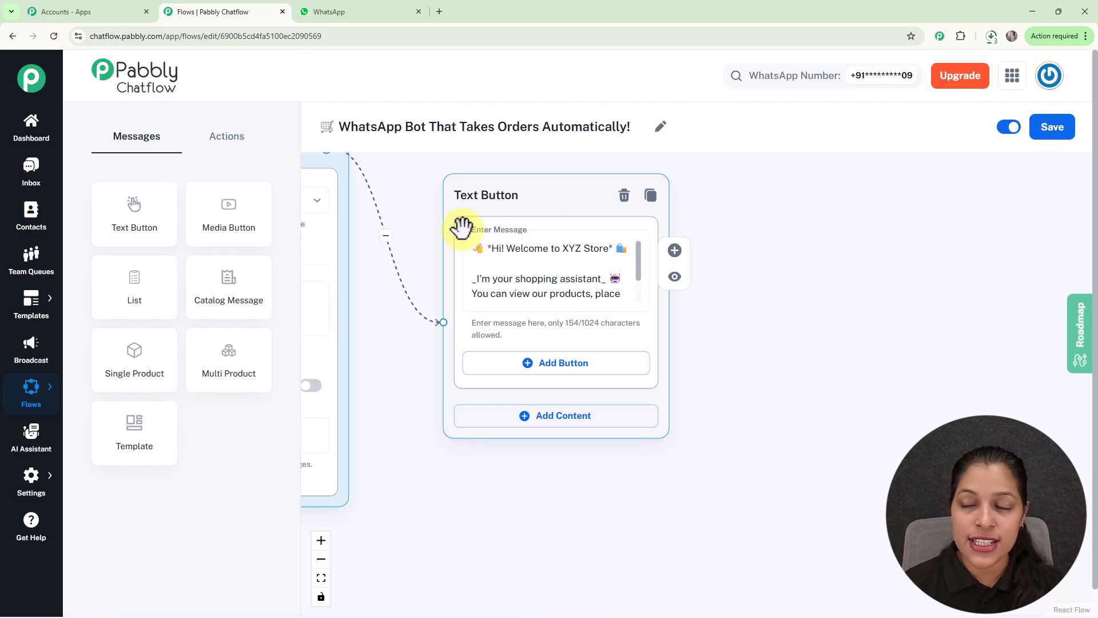
{"action": "scroll", "coordinate": [461, 227], "scroll_direction": "down", "scroll_amount": 1}
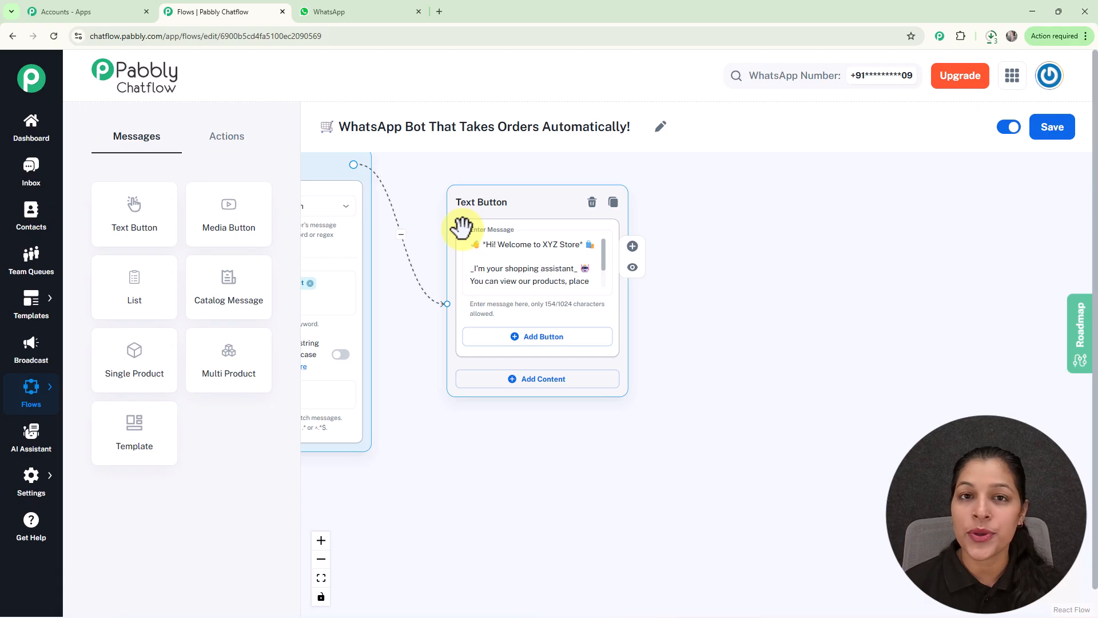
{"action": "scroll", "coordinate": [461, 227], "scroll_direction": "up", "scroll_amount": 3}
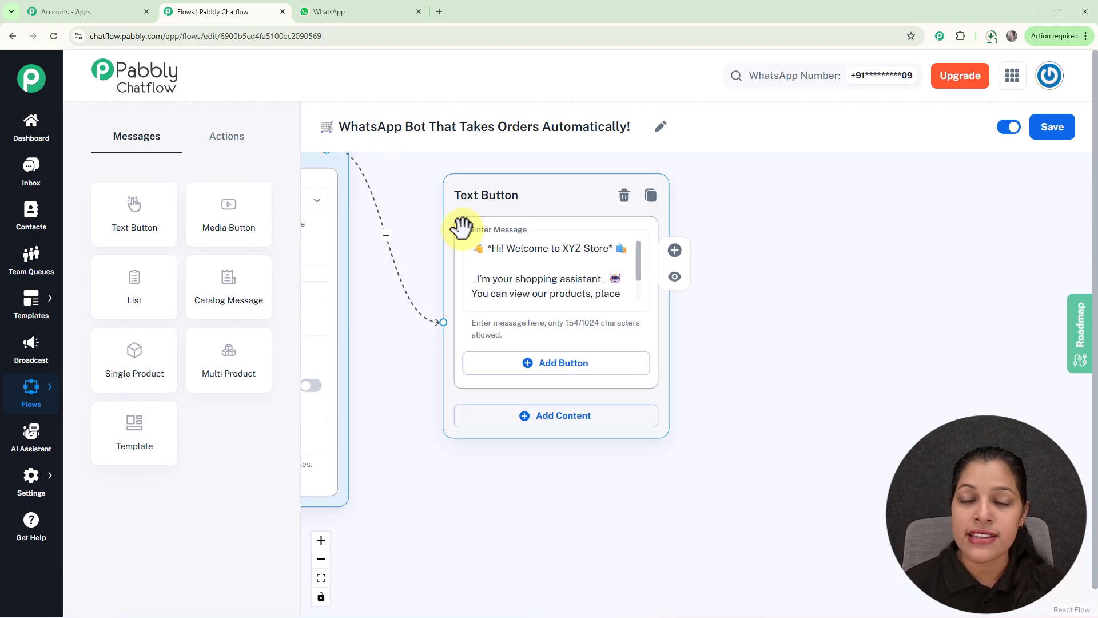
{"action": "left_click", "coordinate": [537, 369]}
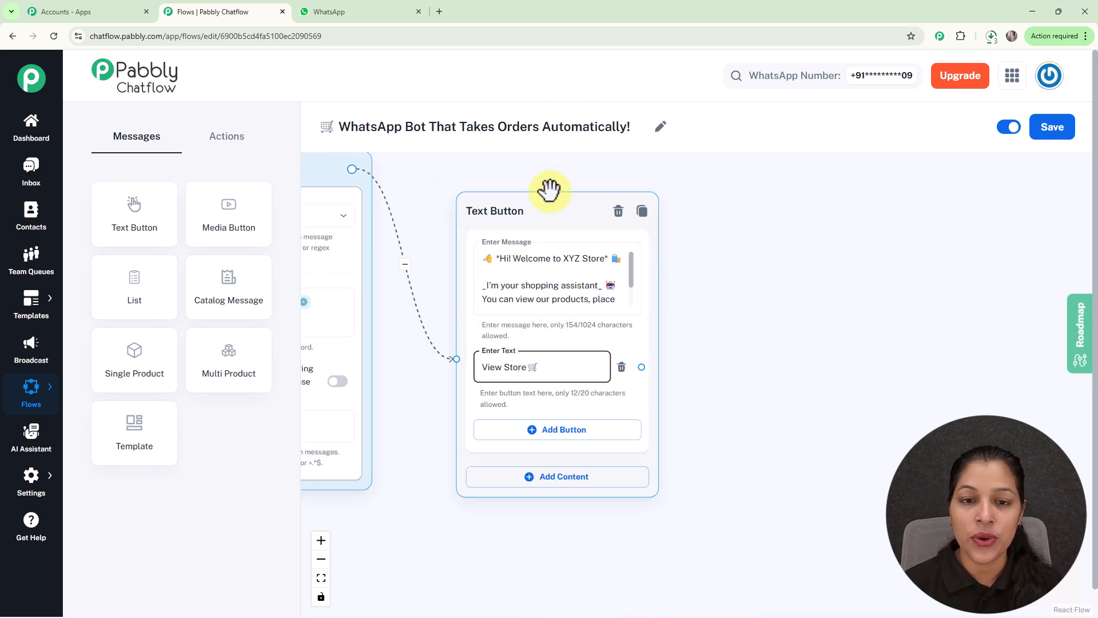
{"action": "left_click_drag", "start_coordinate": [545, 199], "coordinate": [536, 164]}
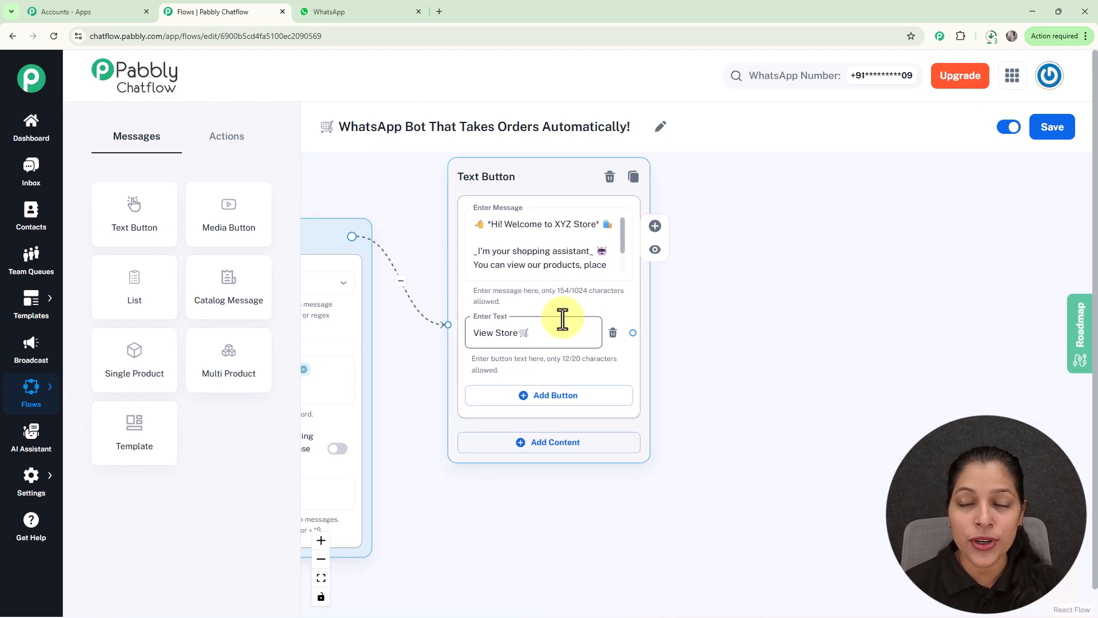
- Connect a List message to the View Store button and set its body text to "🛒 Product Categories:"
{"action": "left_click_drag", "start_coordinate": [633, 332], "coordinate": [702, 304]}
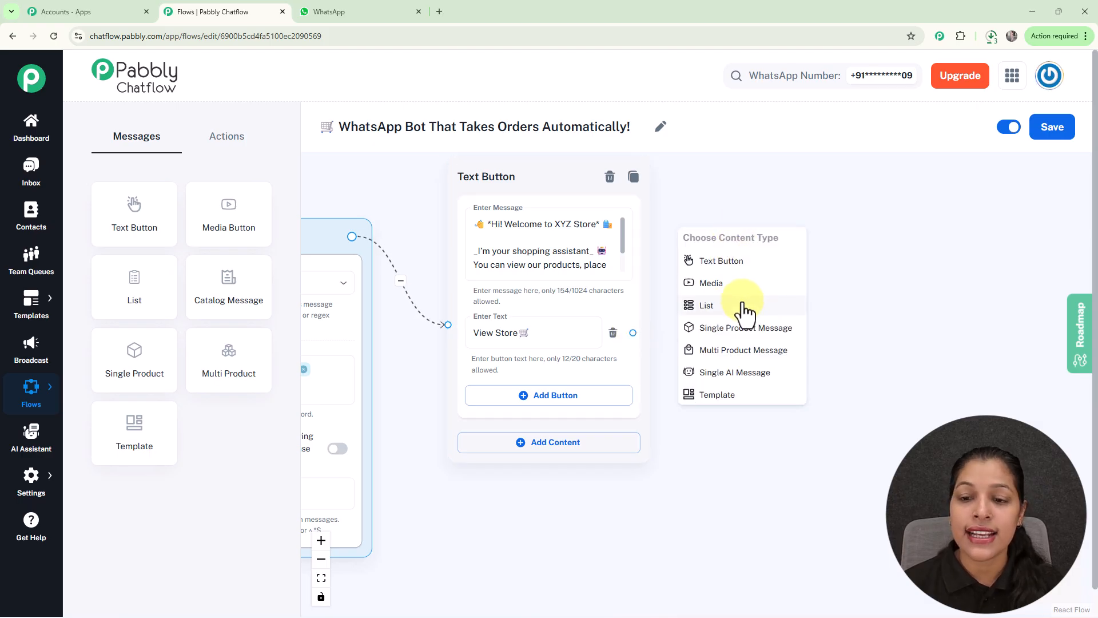
{"action": "left_click", "coordinate": [742, 306]}
{"action": "left_click_drag", "start_coordinate": [748, 245], "coordinate": [775, 183]}
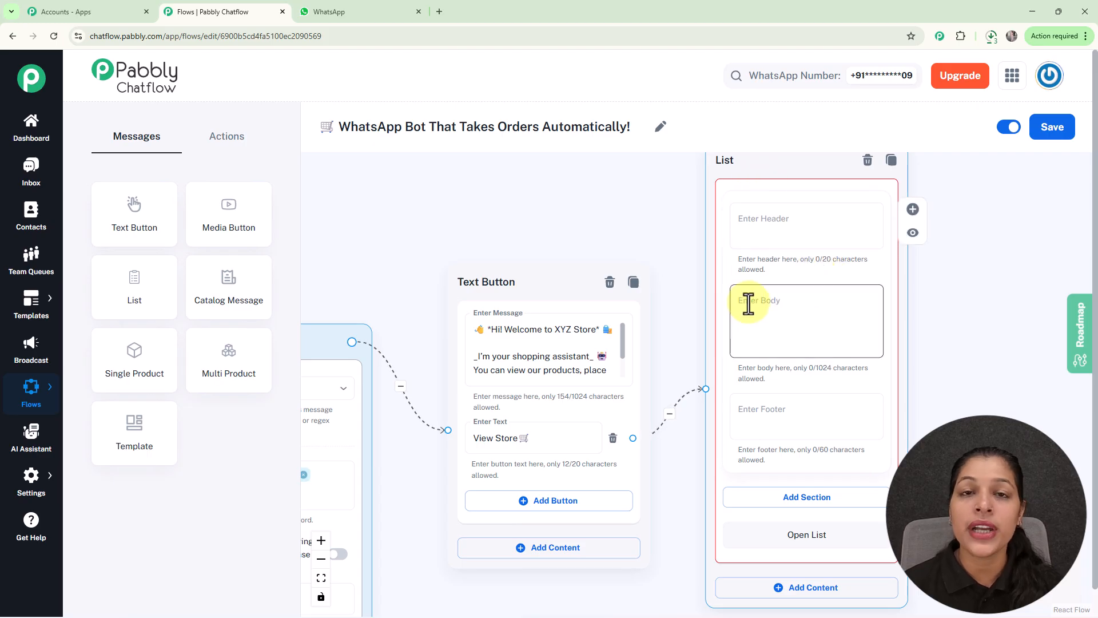
{"action": "scroll", "coordinate": [748, 304], "scroll_direction": "up", "scroll_amount": 1}
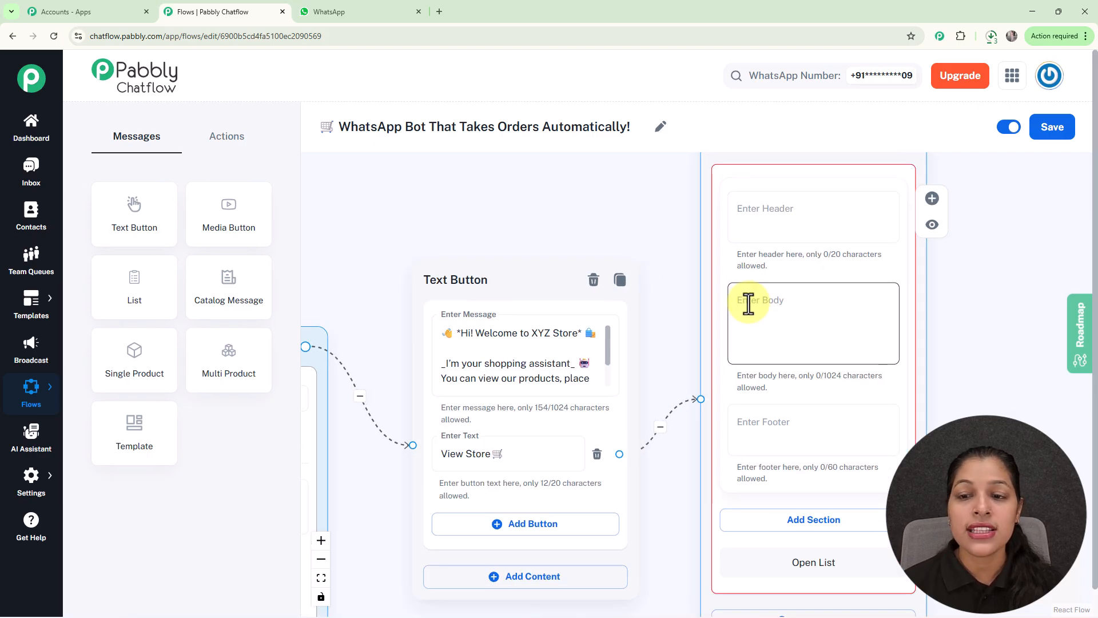
{"action": "left_click_drag", "start_coordinate": [935, 346], "coordinate": [706, 331]}
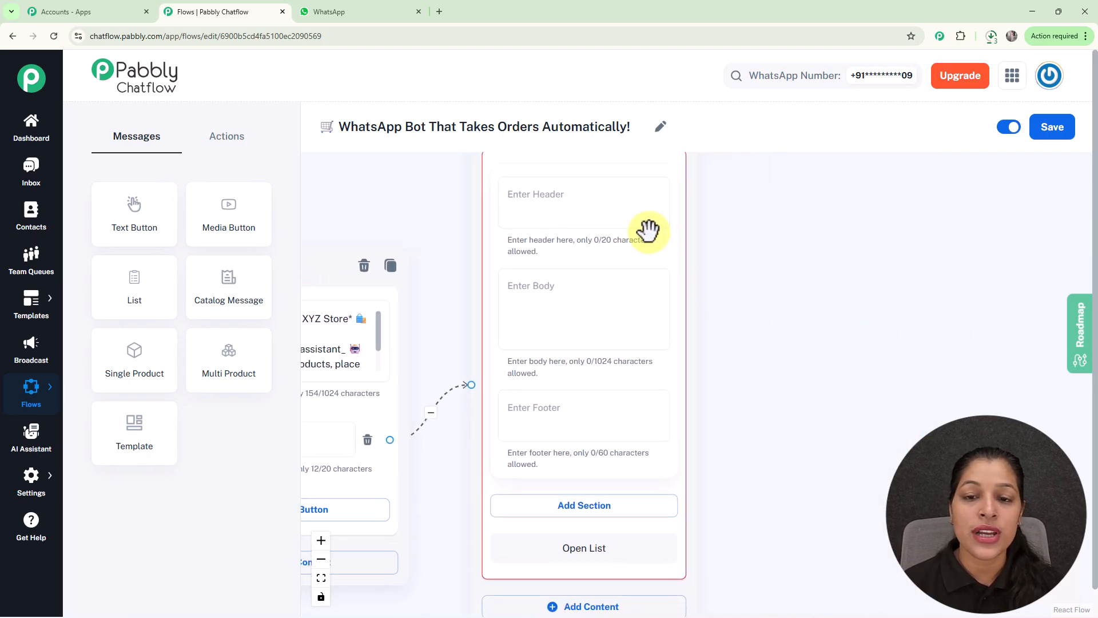
{"action": "left_click", "coordinate": [562, 293]}
{"action": "type", "text": "🛒 Product Categories:"}
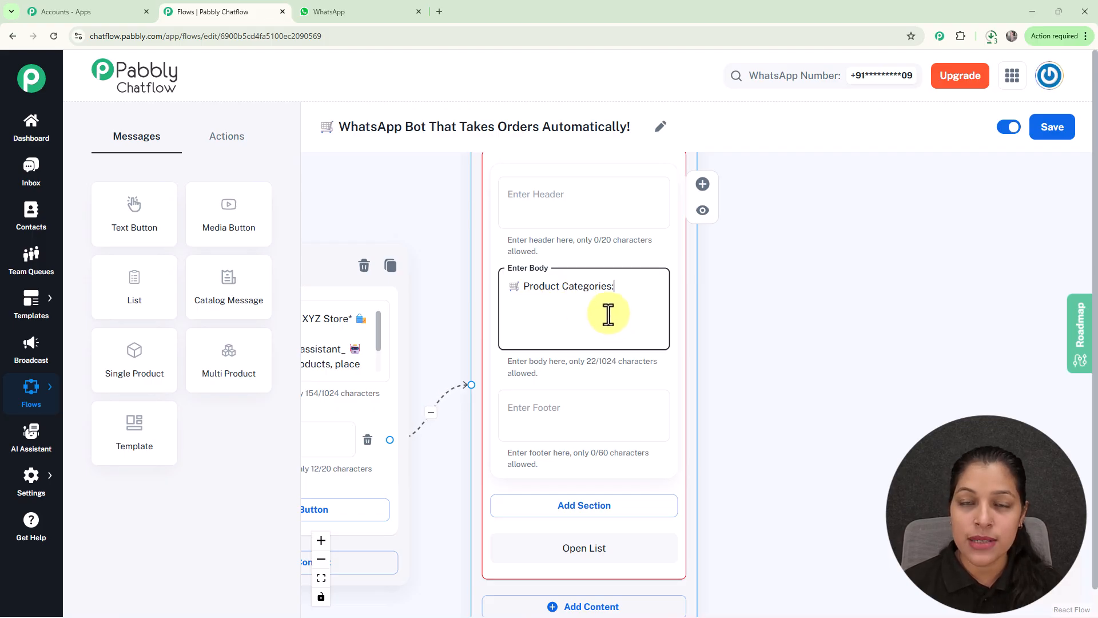
- Add a section to the product categories list and title it "Fashion"
{"action": "scroll", "coordinate": [609, 314], "scroll_direction": "down", "scroll_amount": 5}
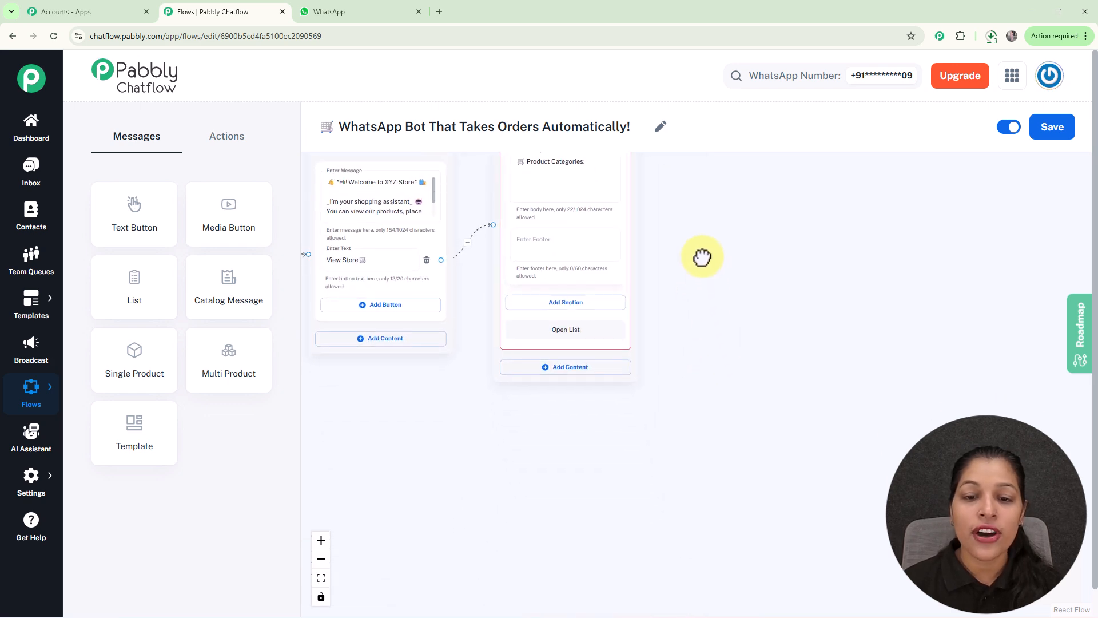
{"action": "scroll", "coordinate": [568, 309], "scroll_direction": "up", "scroll_amount": 3}
{"action": "left_click", "coordinate": [562, 295]}
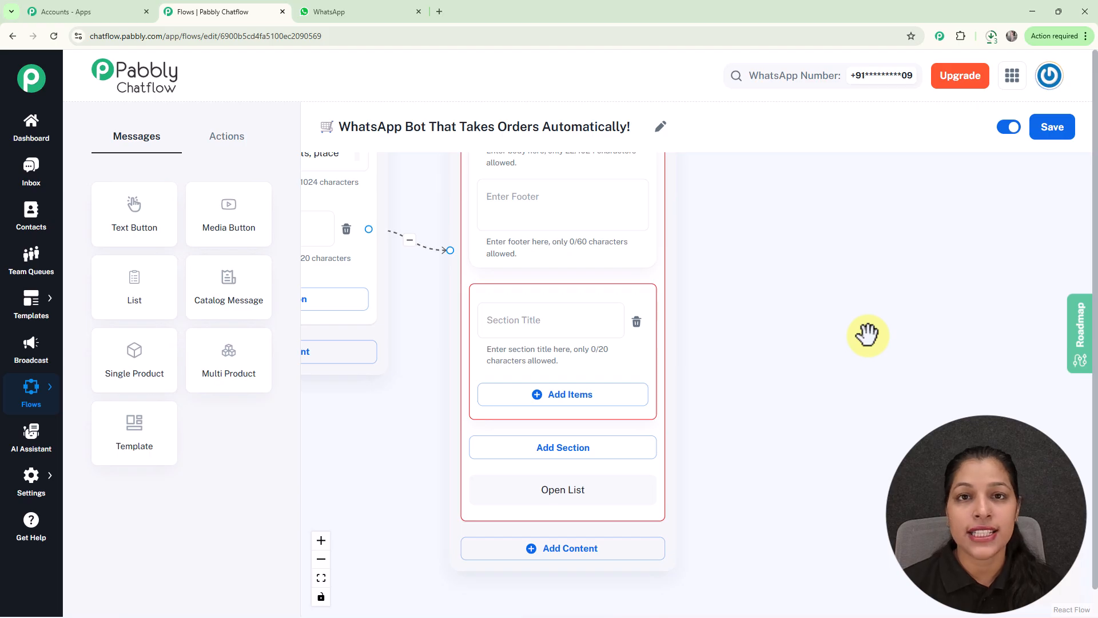
{"action": "left_click", "coordinate": [550, 325]}
{"action": "type", "text": "Fashion"}
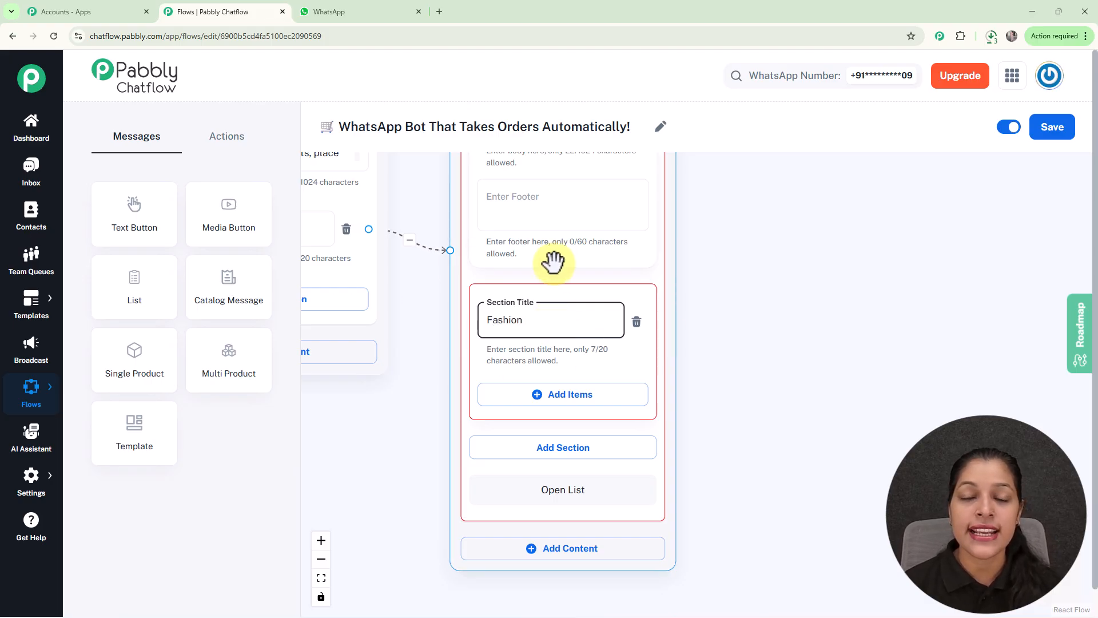
- Add two items to the Fashion section, titled "Dresses" and "Kurtis", each followed by a matching clothing emoji
{"action": "left_click", "coordinate": [572, 395]}
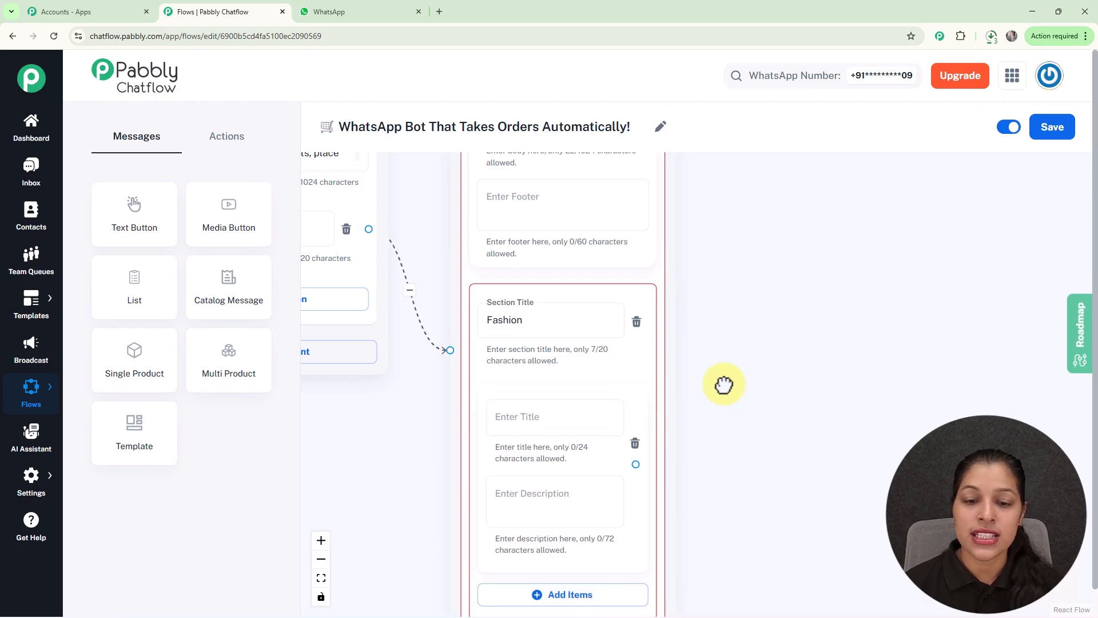
{"action": "left_click_drag", "start_coordinate": [725, 400], "coordinate": [712, 246]}
{"action": "left_click", "coordinate": [550, 273]}
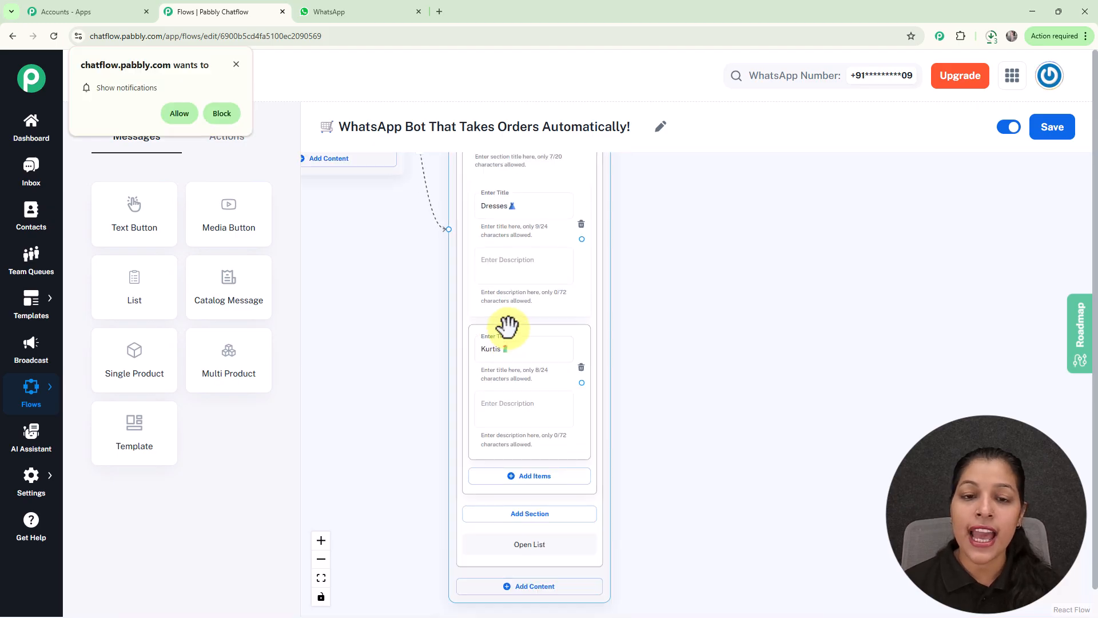
{"action": "left_click_drag", "start_coordinate": [642, 300], "coordinate": [652, 331]}
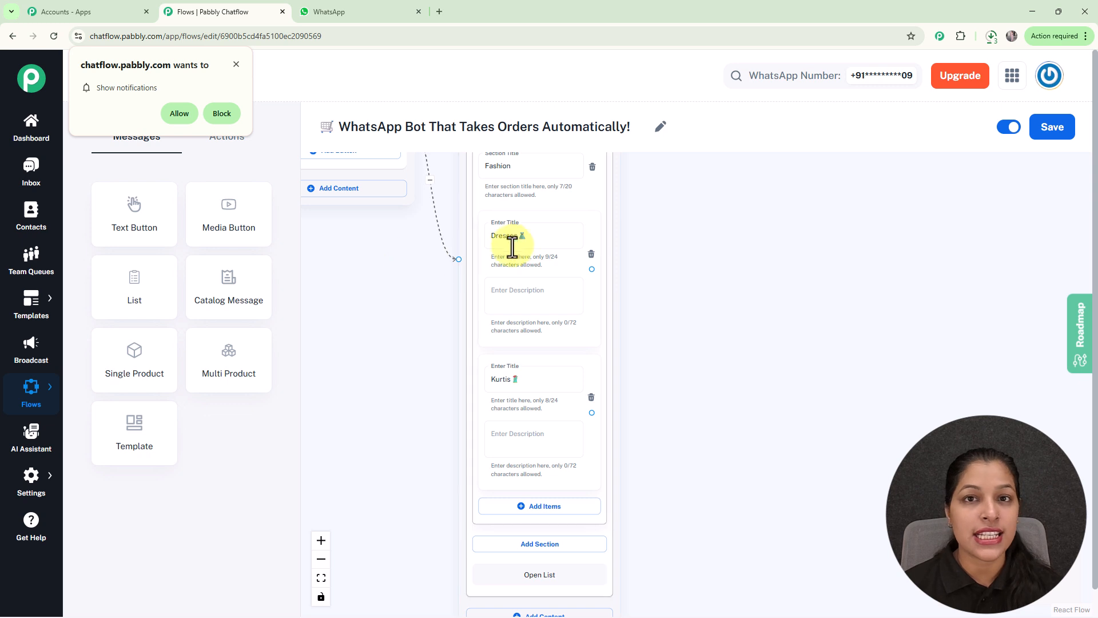
- Add a second section to the list below Fashion and title it "Skincare💧"
{"action": "left_click_drag", "start_coordinate": [677, 329], "coordinate": [660, 156]}
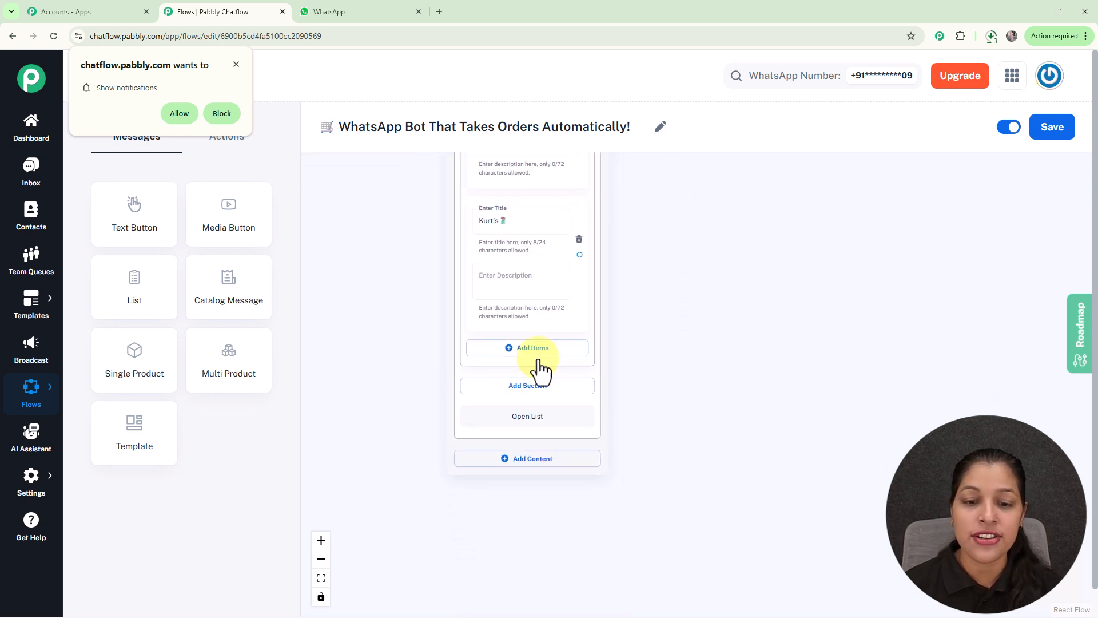
{"action": "left_click", "coordinate": [537, 394]}
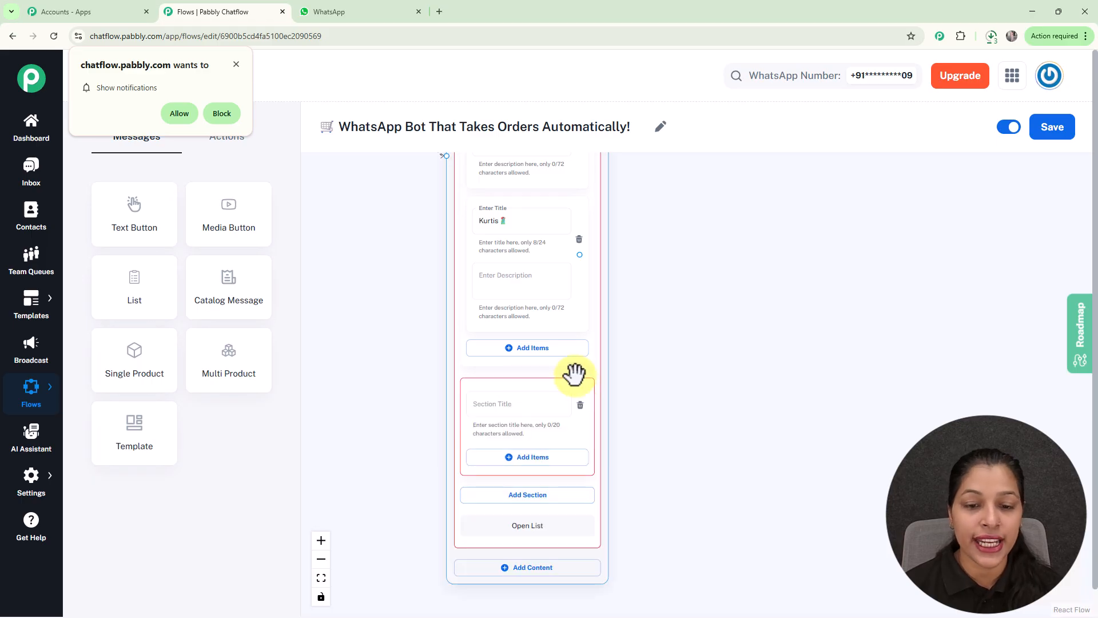
{"action": "left_click", "coordinate": [511, 403]}
{"action": "type", "text": "S"}
{"action": "type", "text": "kincare💧"}
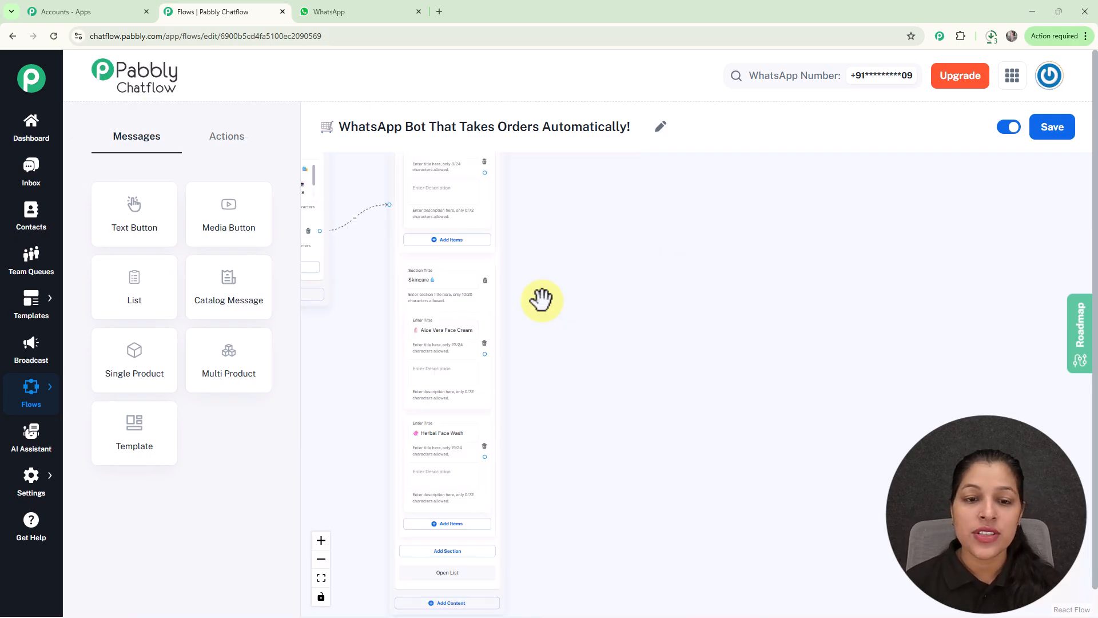
- Place a Set Custom Field action beside the list and connect the Dresses item to it
{"action": "scroll", "coordinate": [542, 301], "scroll_direction": "down", "scroll_amount": 4}
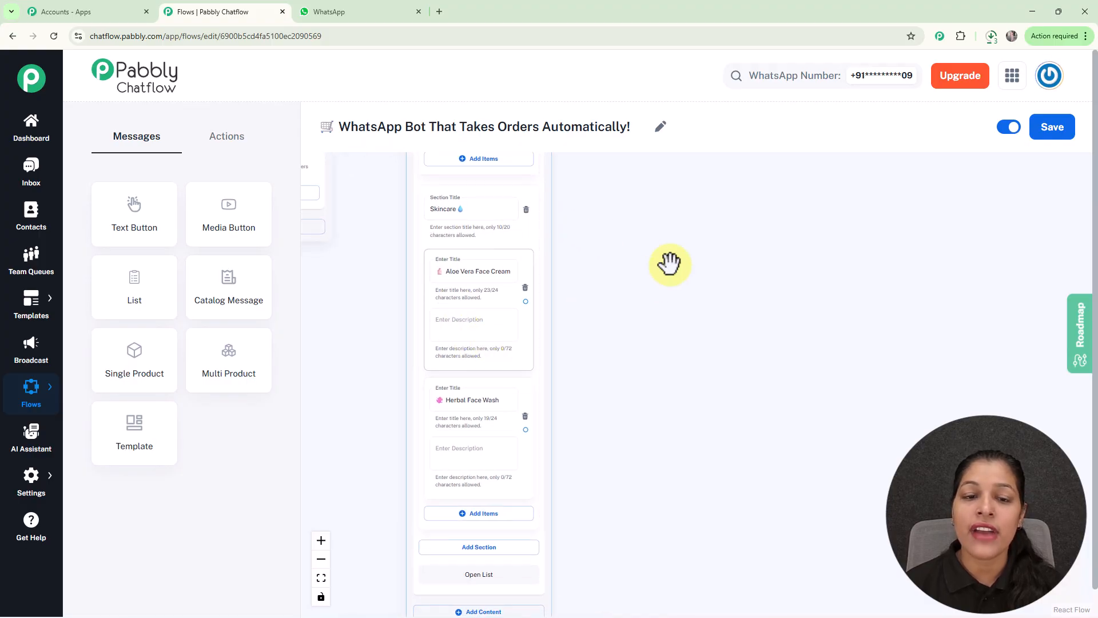
{"action": "scroll", "coordinate": [665, 262], "scroll_direction": "down", "scroll_amount": 2}
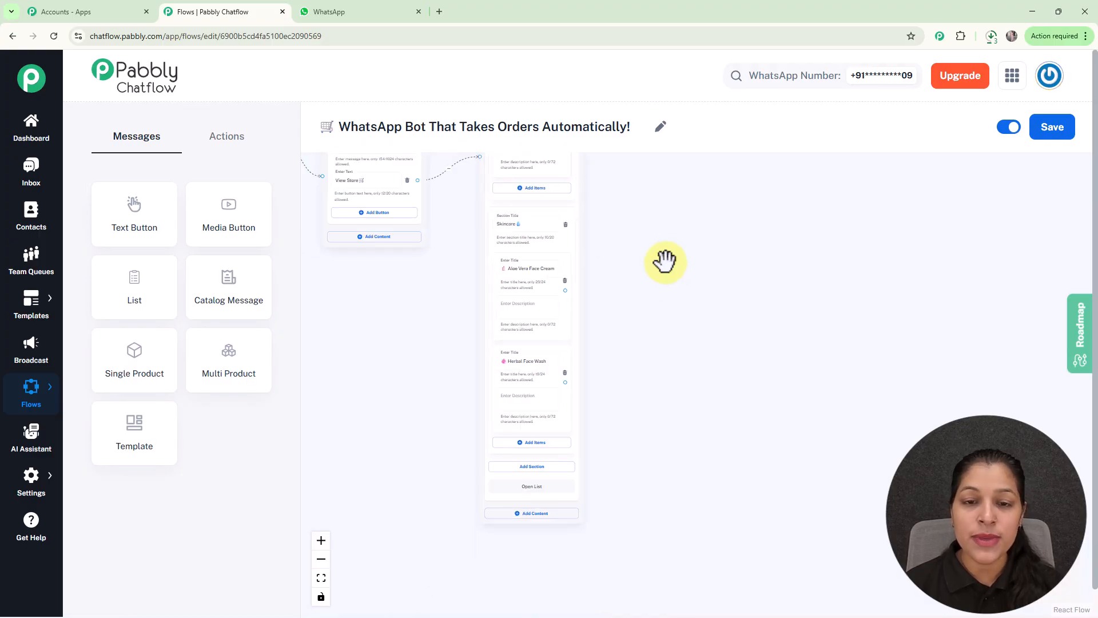
{"action": "scroll", "coordinate": [665, 262], "scroll_direction": "down", "scroll_amount": 1}
{"action": "left_click_drag", "start_coordinate": [665, 262], "coordinate": [580, 325]}
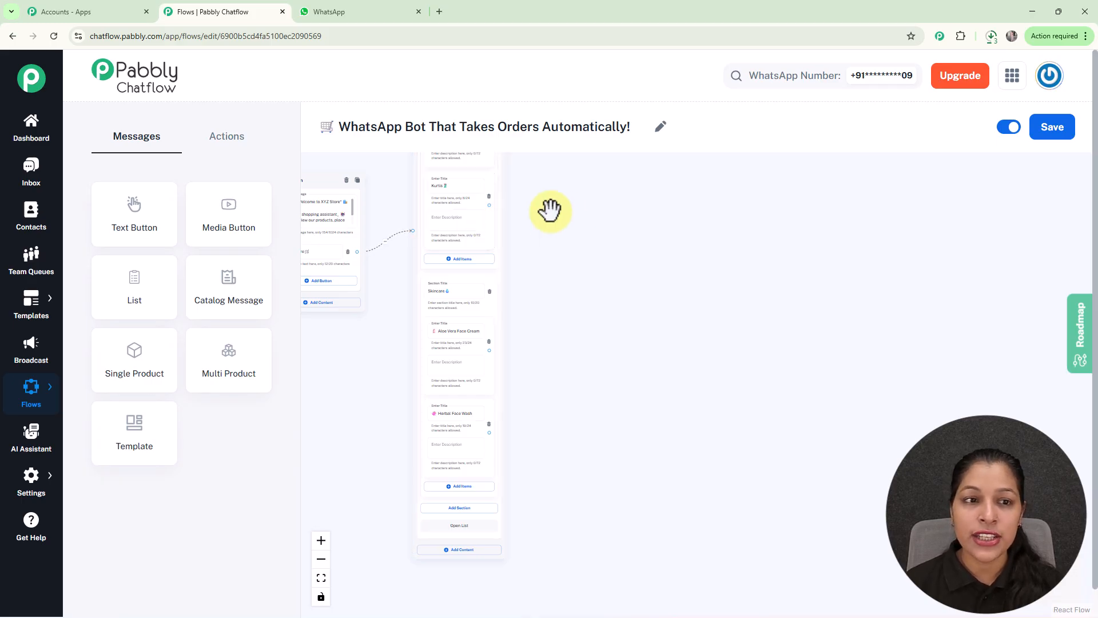
{"action": "left_click", "coordinate": [236, 144]}
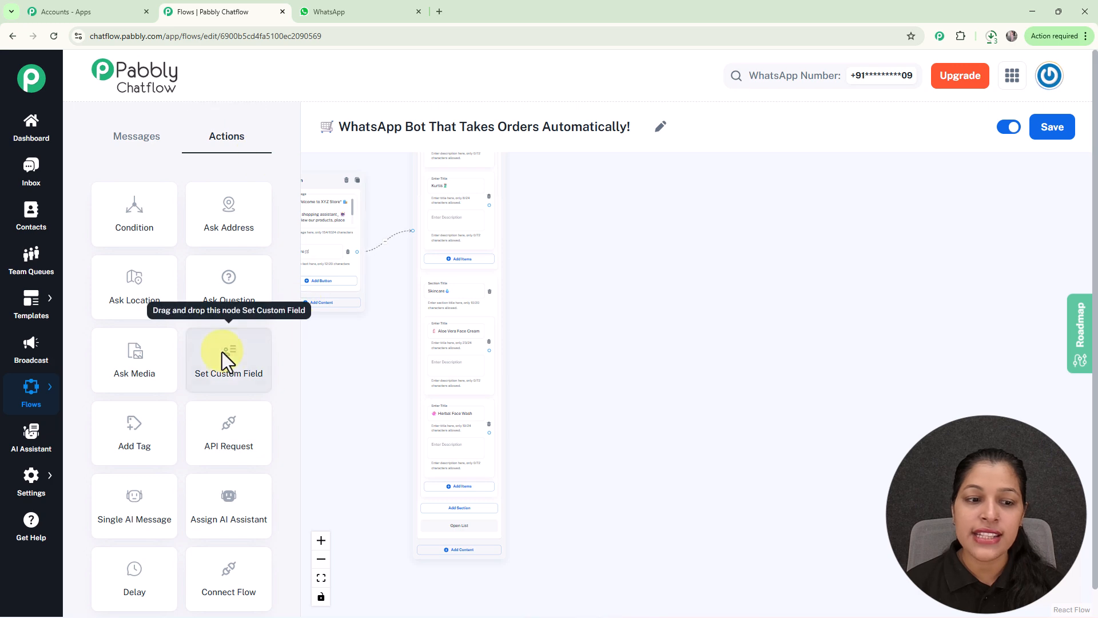
{"action": "left_click_drag", "start_coordinate": [225, 359], "coordinate": [598, 185]}
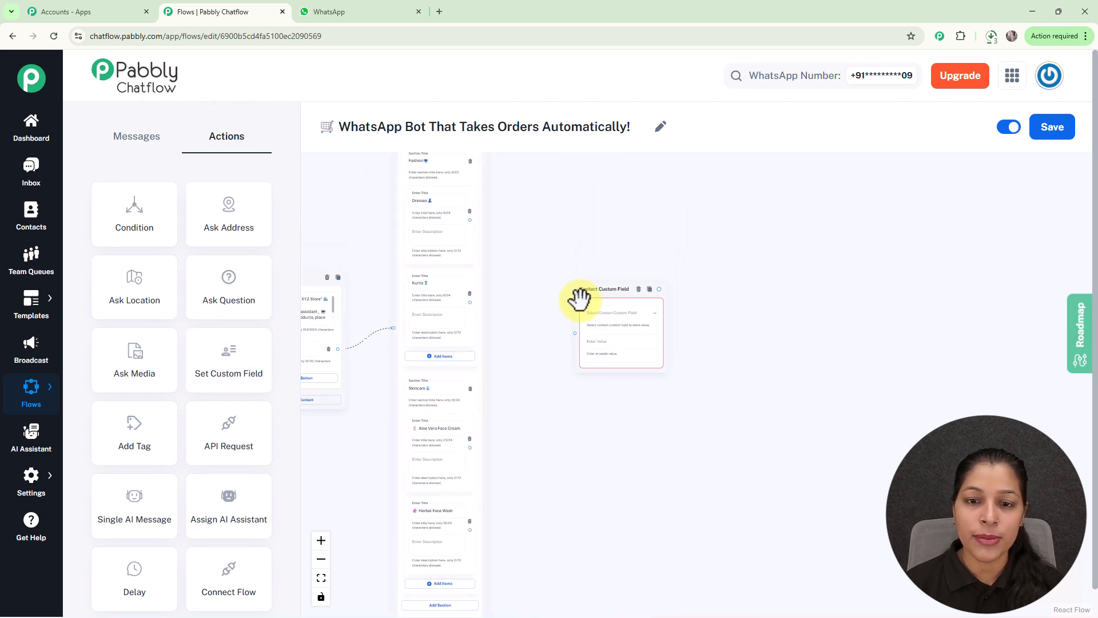
{"action": "left_click_drag", "start_coordinate": [592, 291], "coordinate": [536, 184]}
{"action": "scroll", "coordinate": [535, 187], "scroll_direction": "up", "scroll_amount": 3}
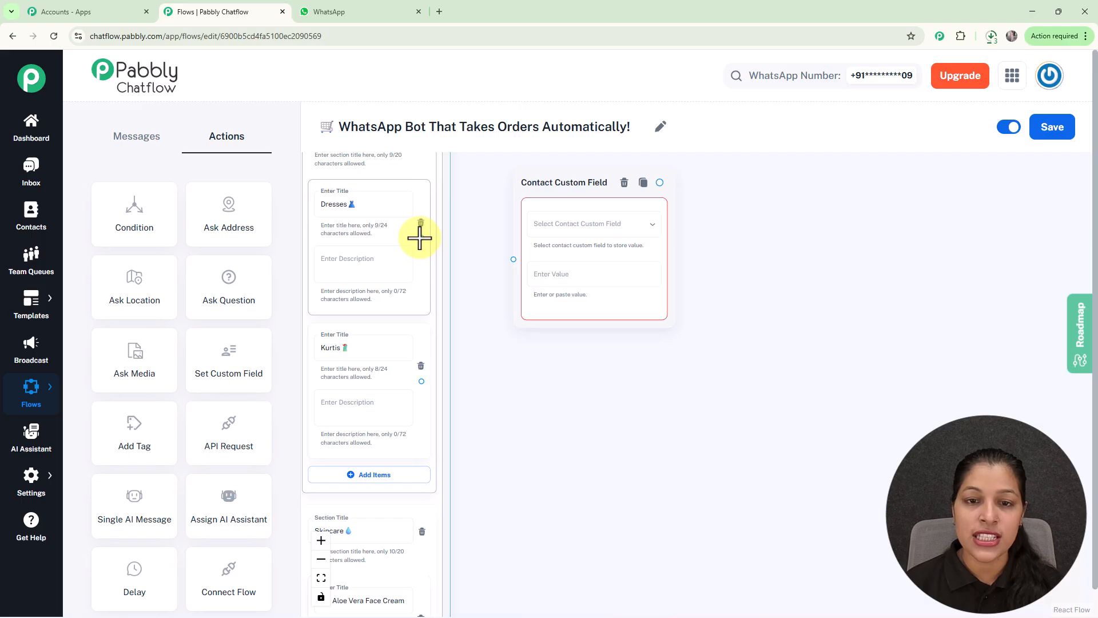
{"action": "left_click_drag", "start_coordinate": [420, 237], "coordinate": [513, 259]}
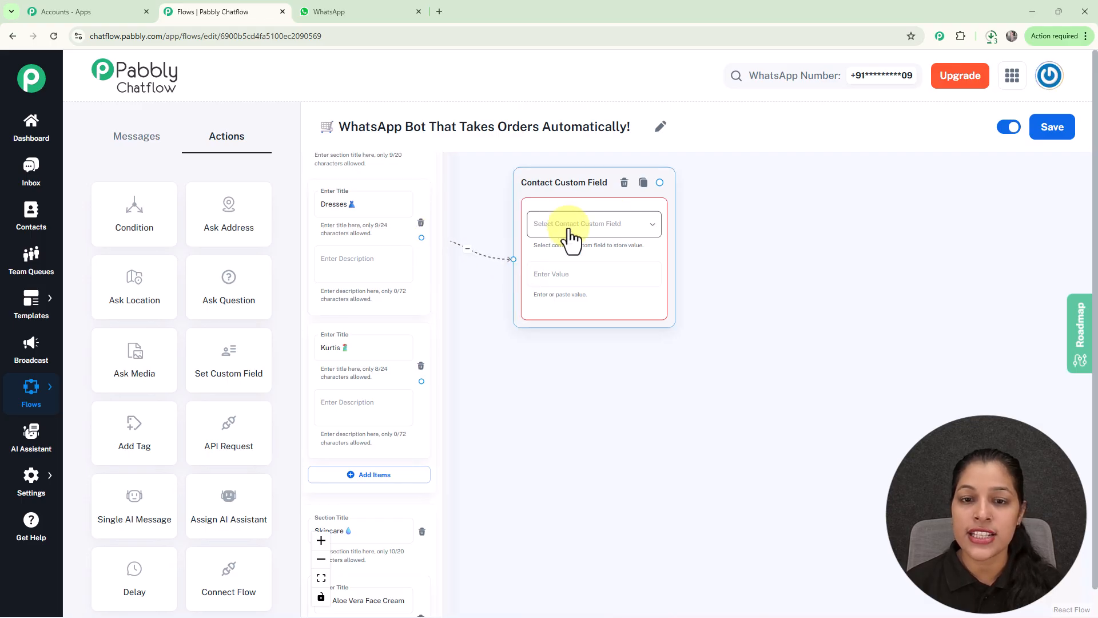
- Examine the custom fields offered in the Contact Custom Field block and the entries on the Contact Custom Fields settings page
{"action": "left_click", "coordinate": [568, 231]}
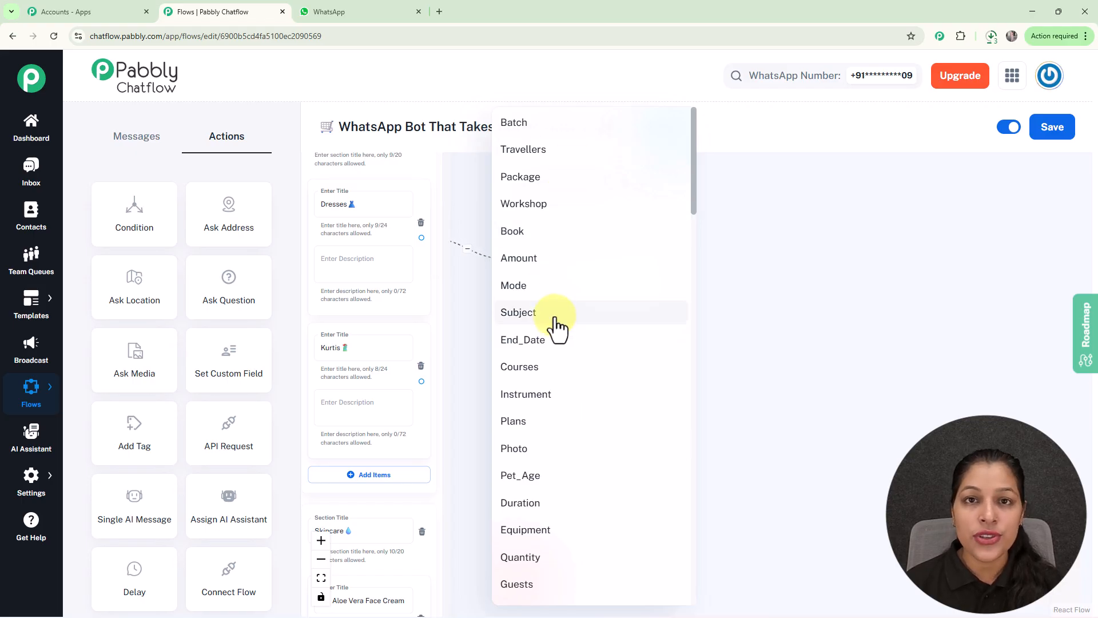
{"action": "left_click", "coordinate": [755, 277]}
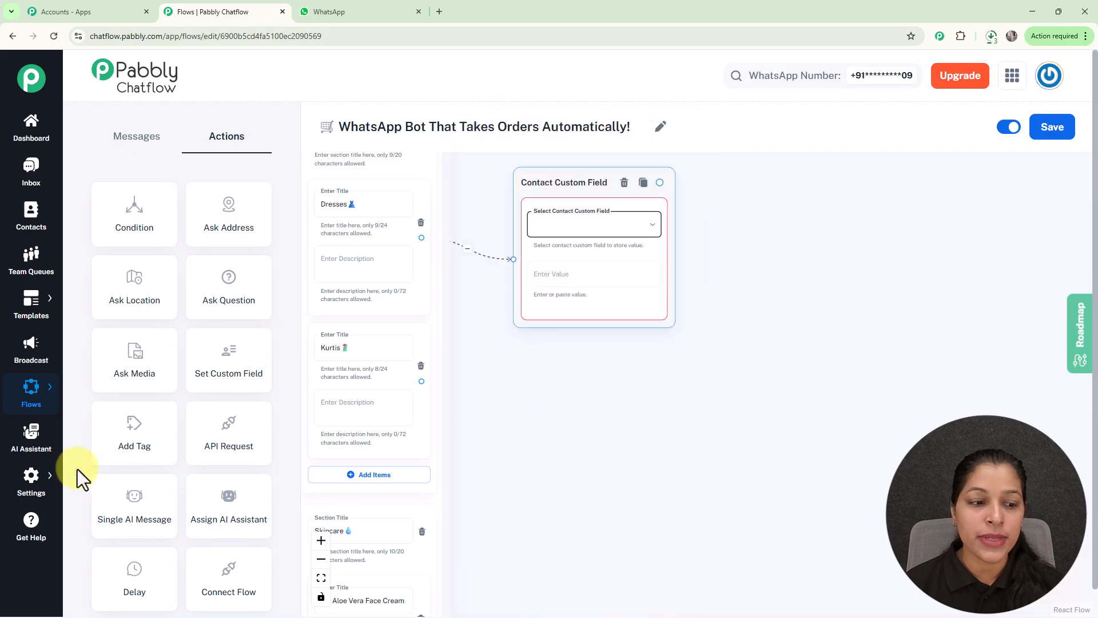
{"action": "mouse_move", "coordinate": [35, 483]}
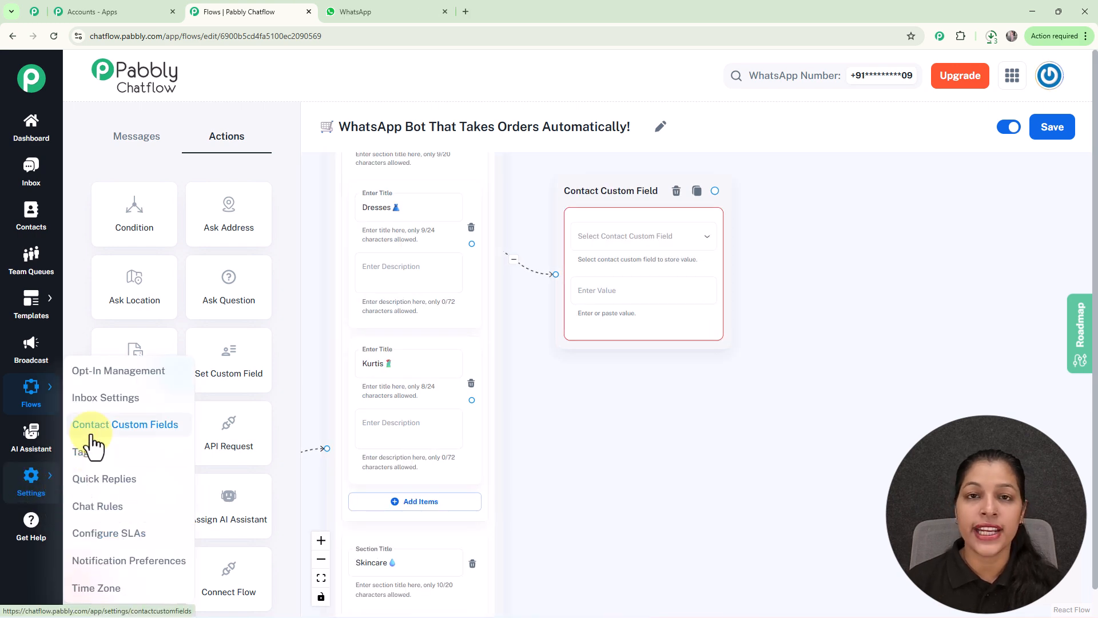
{"action": "left_click", "coordinate": [33, 9]}
{"action": "scroll", "coordinate": [582, 215], "scroll_direction": "down", "scroll_amount": 6}
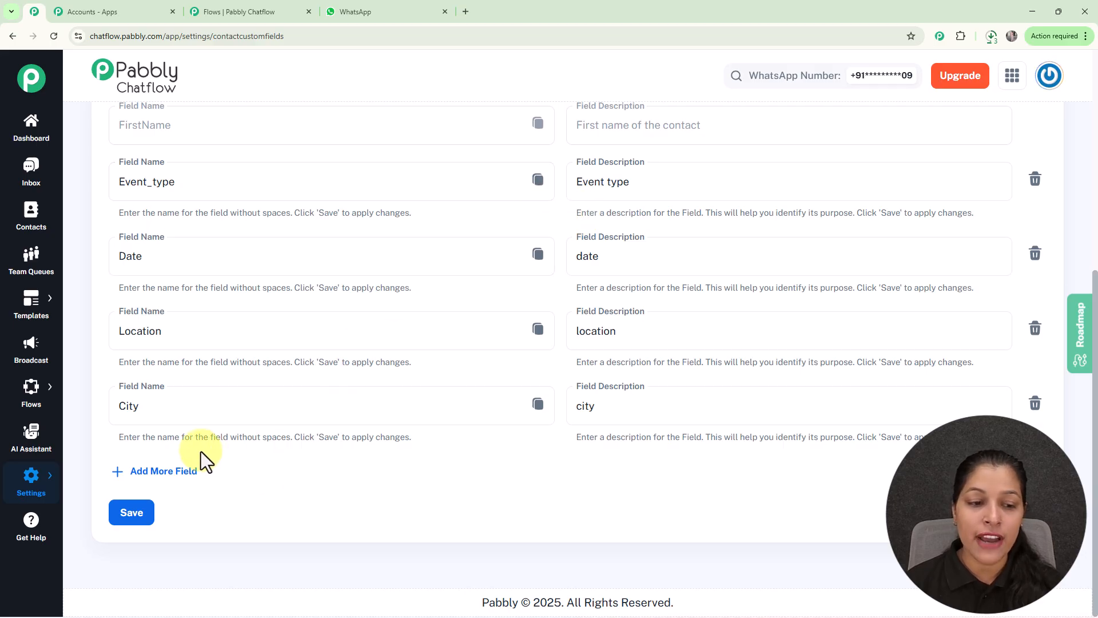
- Try adding a blank contact custom field, delete it again and return to the flow editor
{"action": "left_click", "coordinate": [187, 476]}
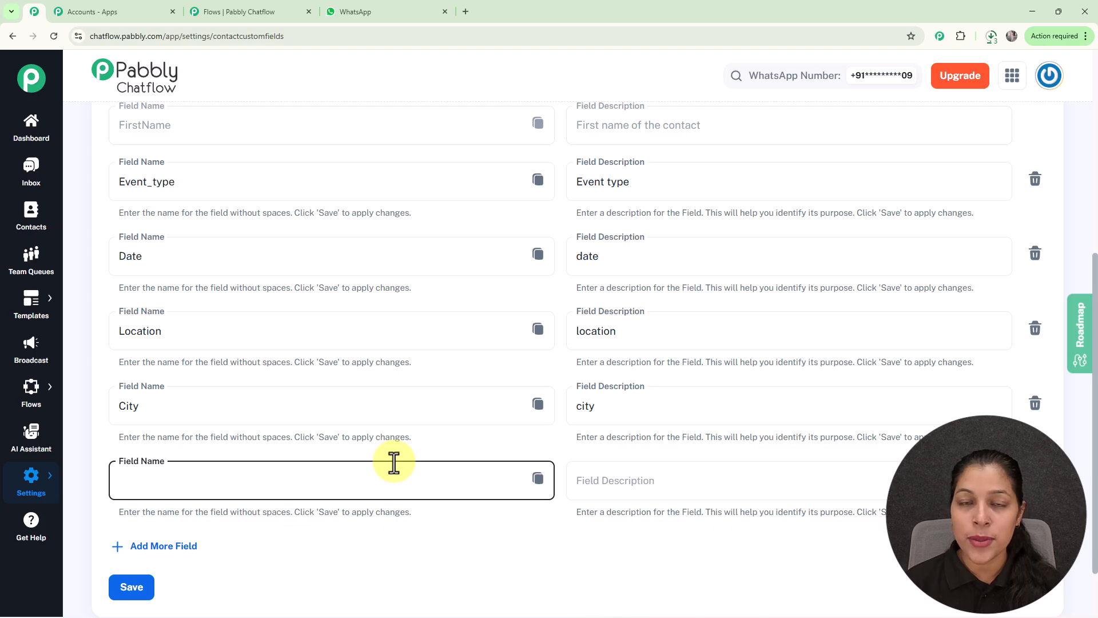
{"action": "left_click", "coordinate": [1035, 478]}
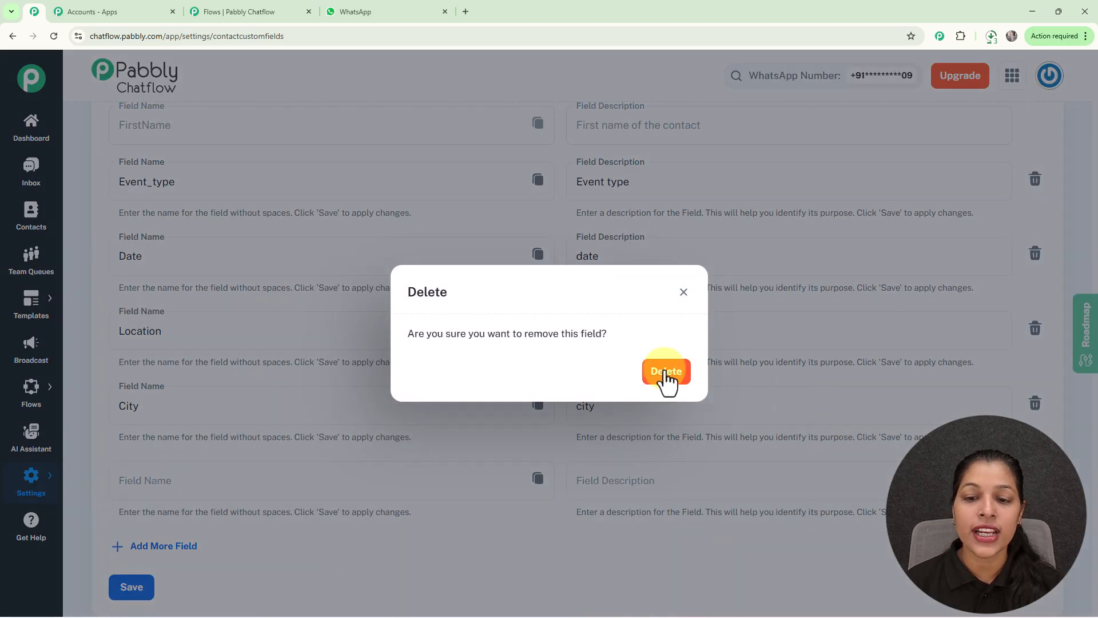
{"action": "left_click", "coordinate": [663, 375]}
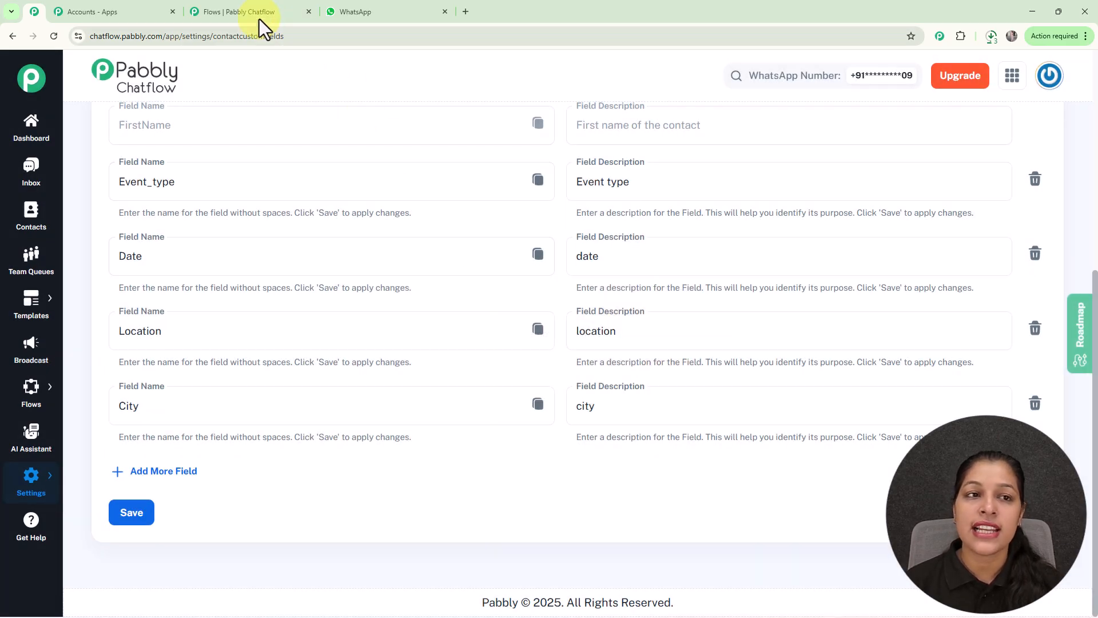
{"action": "left_click", "coordinate": [238, 14]}
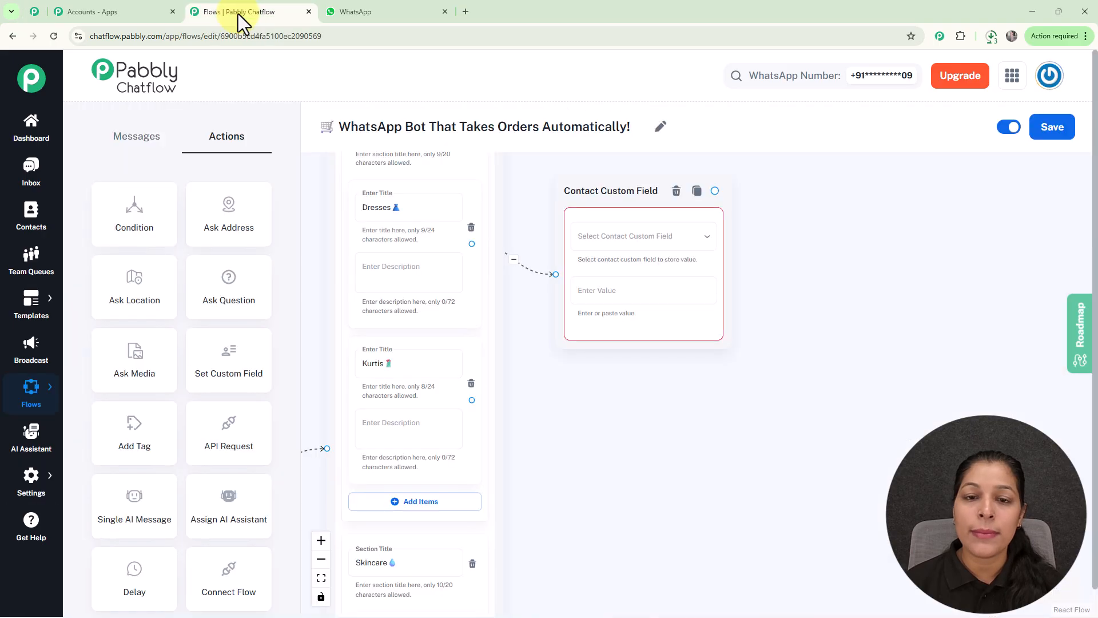
- Set the Contact Custom Field block to store "Dresses", copied from the list item's title, in the Product field
{"action": "left_click", "coordinate": [625, 239]}
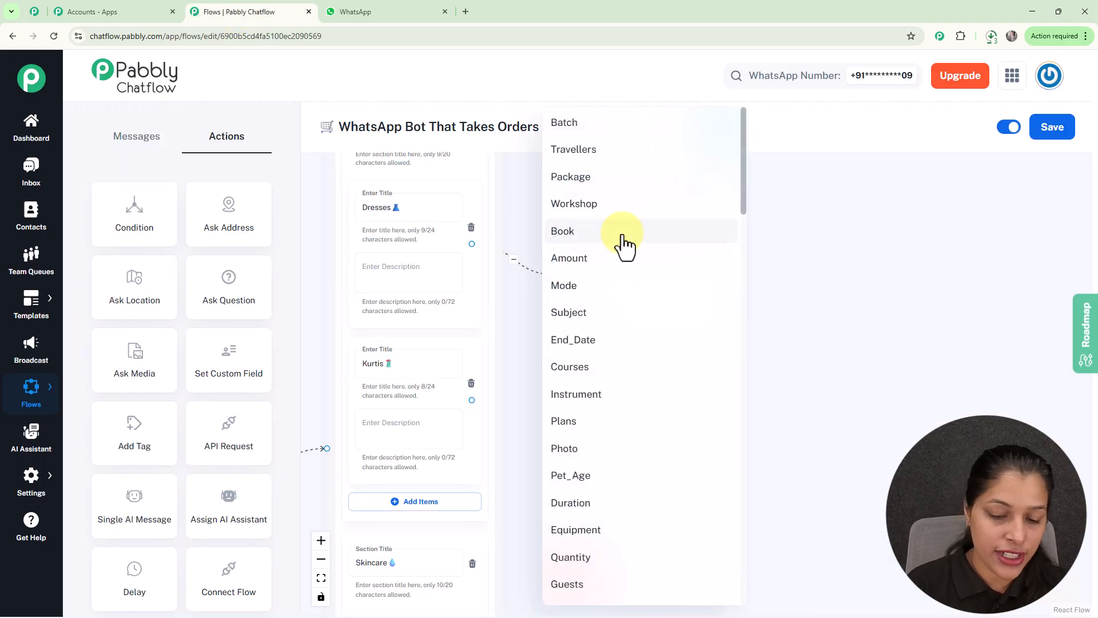
{"action": "scroll", "coordinate": [624, 243], "scroll_direction": "down", "scroll_amount": 10}
{"action": "scroll", "coordinate": [624, 244], "scroll_direction": "down", "scroll_amount": 5}
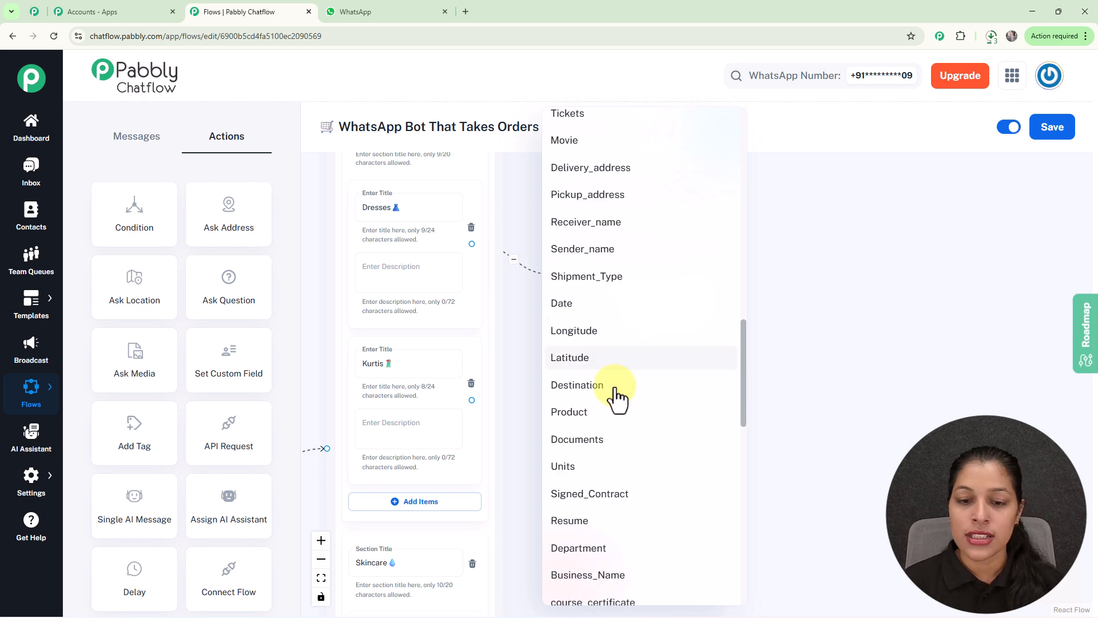
{"action": "left_click", "coordinate": [590, 420]}
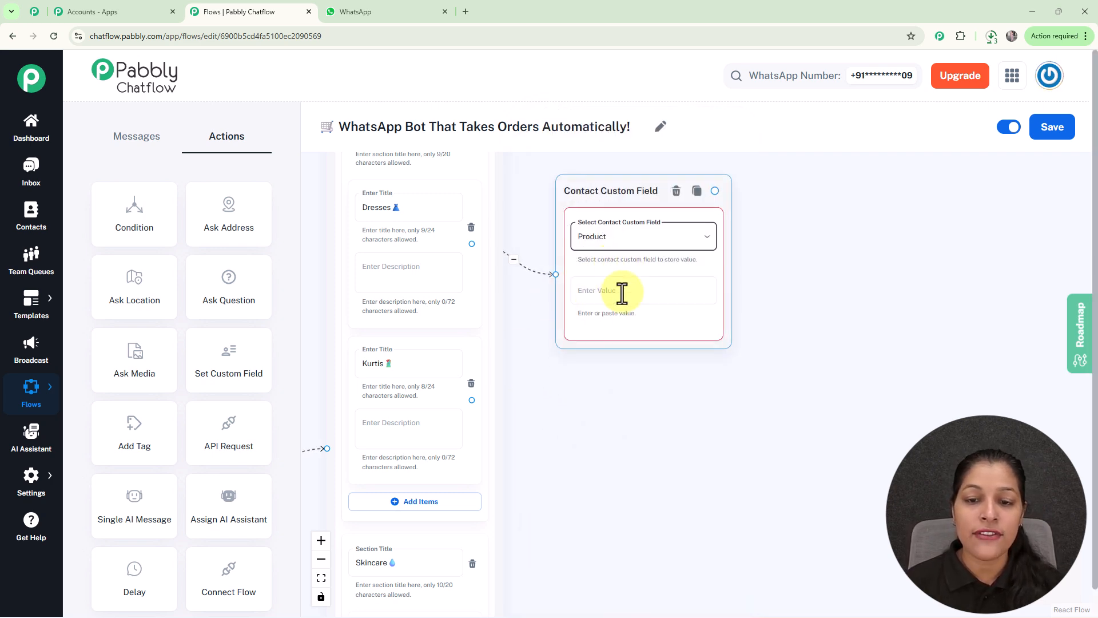
{"action": "double_click", "coordinate": [376, 207]}
{"action": "key", "text": "ctrl+c"}
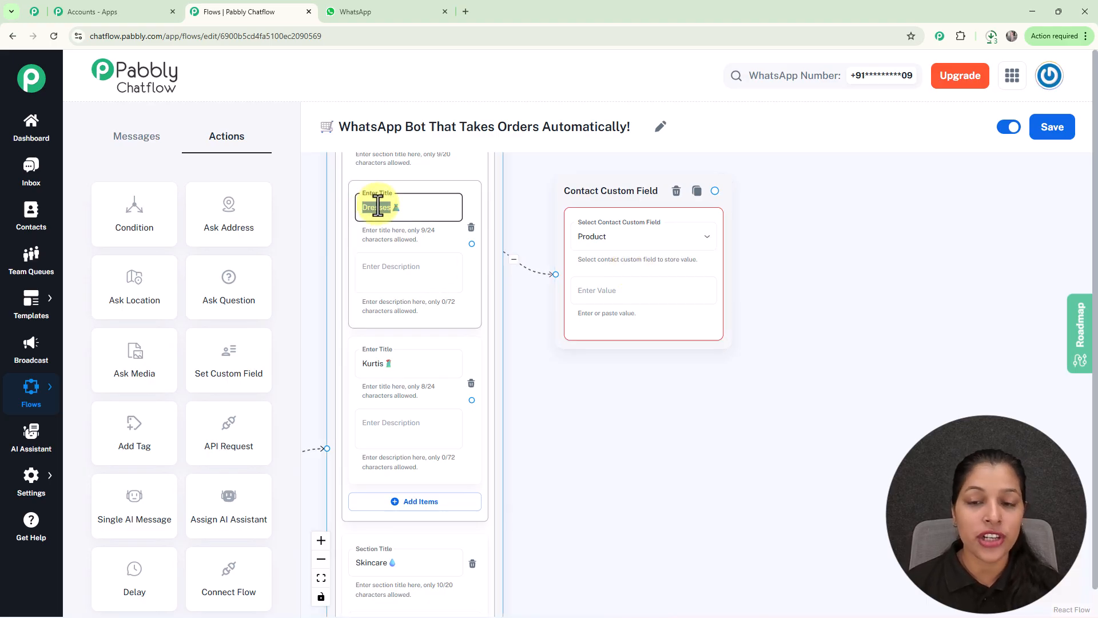
{"action": "left_click", "coordinate": [603, 292]}
{"action": "key", "text": "ctrl+v"}
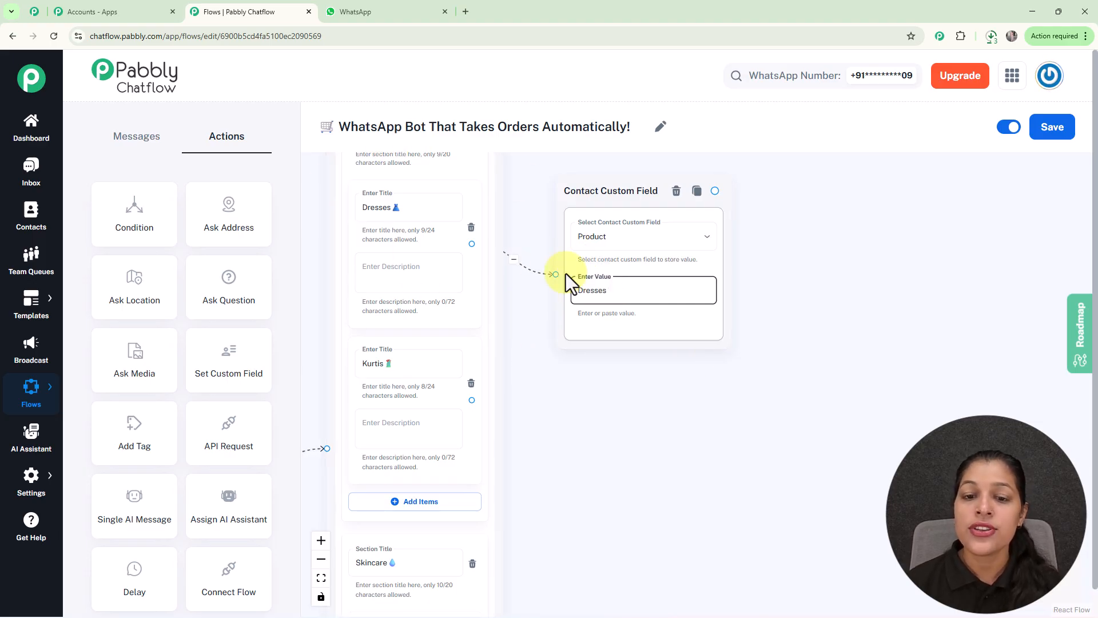
{"action": "scroll", "coordinate": [573, 349], "scroll_direction": "down", "scroll_amount": 2}
{"action": "left_click_drag", "start_coordinate": [601, 226], "coordinate": [598, 187]}
{"action": "scroll", "coordinate": [533, 344], "scroll_direction": "down", "scroll_amount": 5}
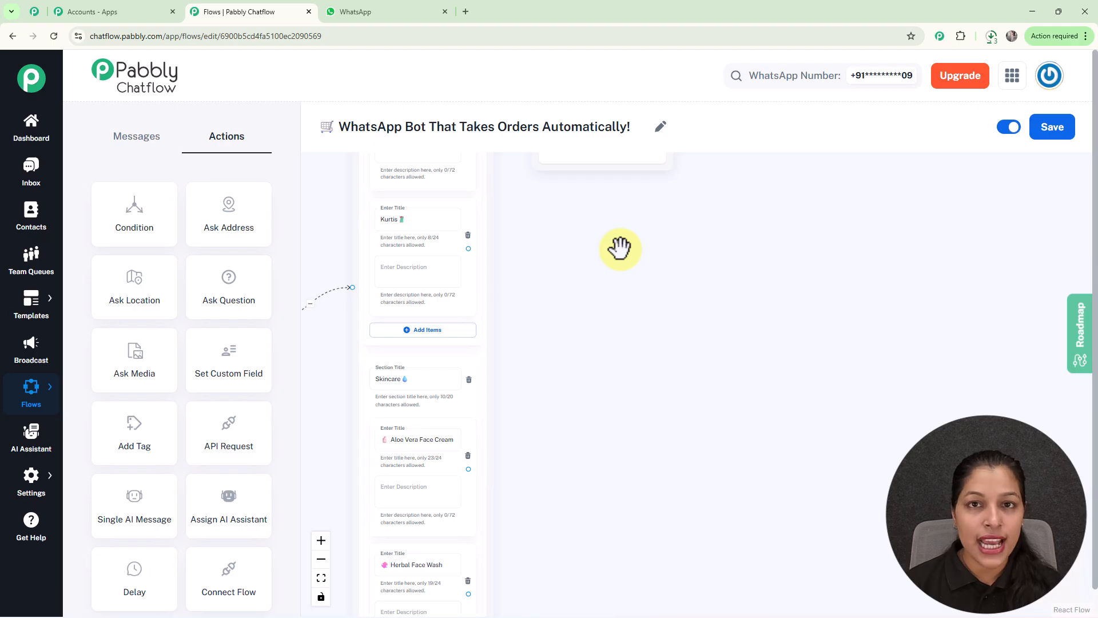
{"action": "scroll", "coordinate": [731, 336], "scroll_direction": "down", "scroll_amount": 5}
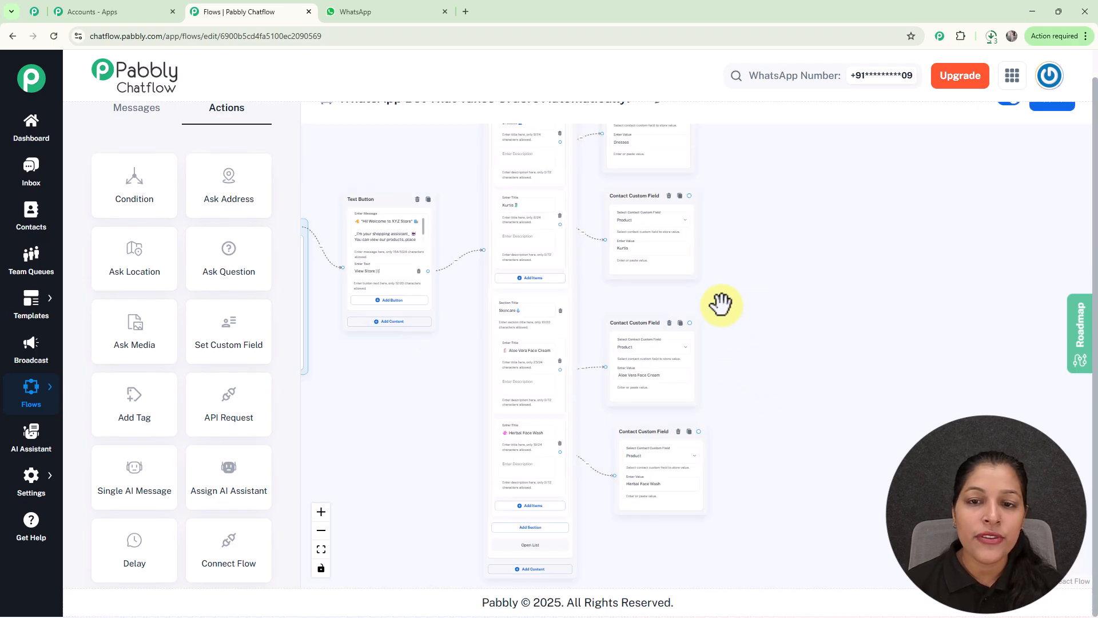
{"action": "left_click", "coordinate": [716, 287]}
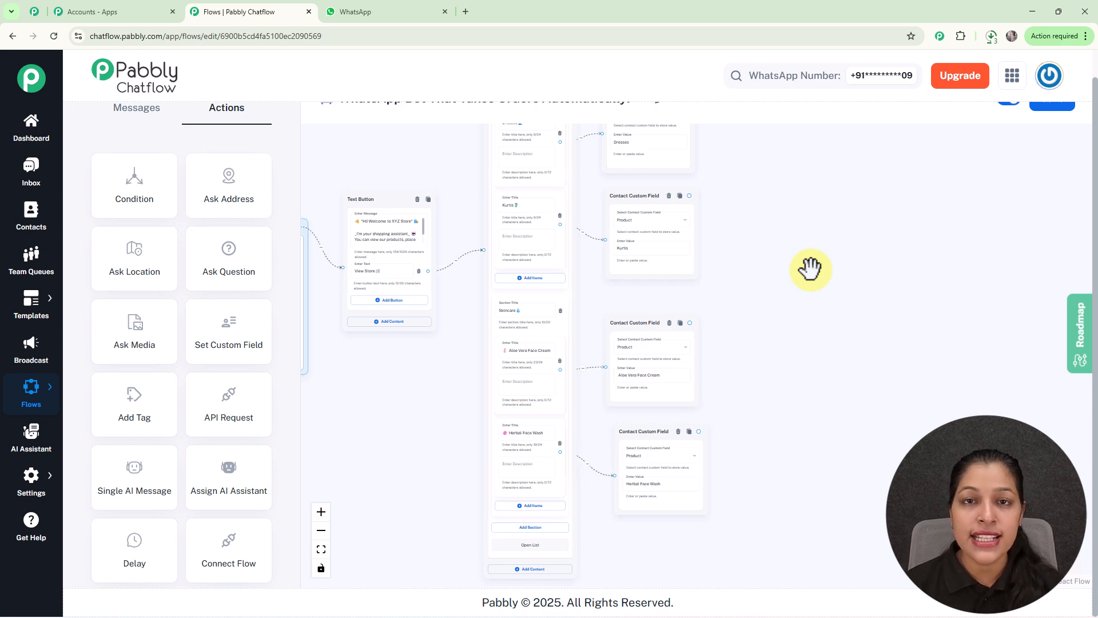
- Connect a new Media Button message to the output of the Contact Custom Field block for Dresses
{"action": "left_click_drag", "start_coordinate": [780, 235], "coordinate": [669, 314]}
{"action": "scroll", "coordinate": [662, 184], "scroll_direction": "up", "scroll_amount": 5}
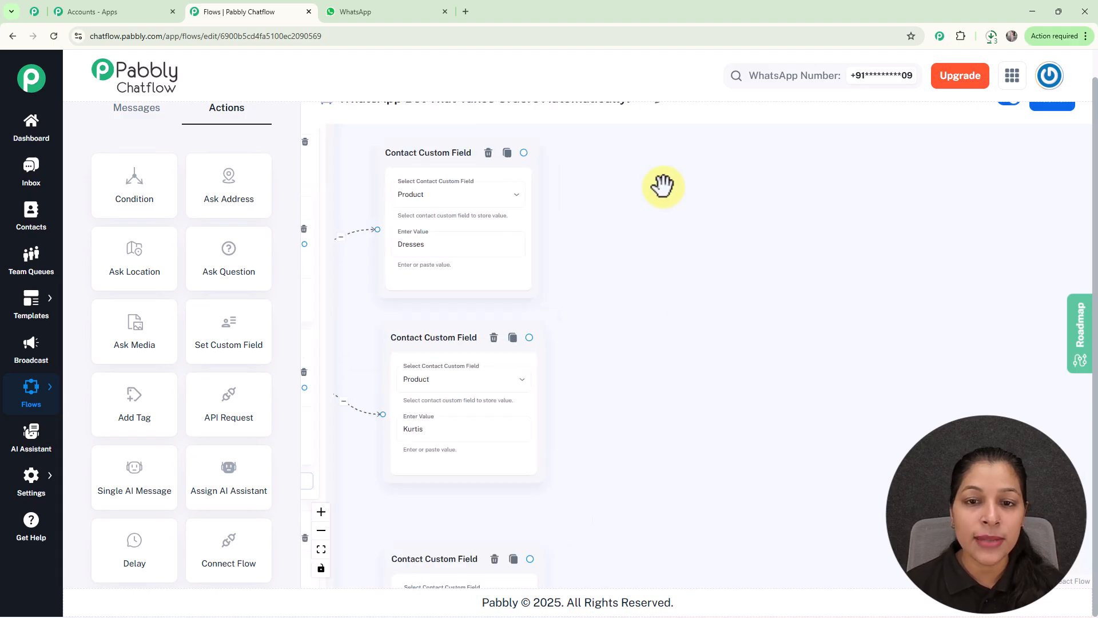
{"action": "left_click_drag", "start_coordinate": [585, 187], "coordinate": [661, 265]}
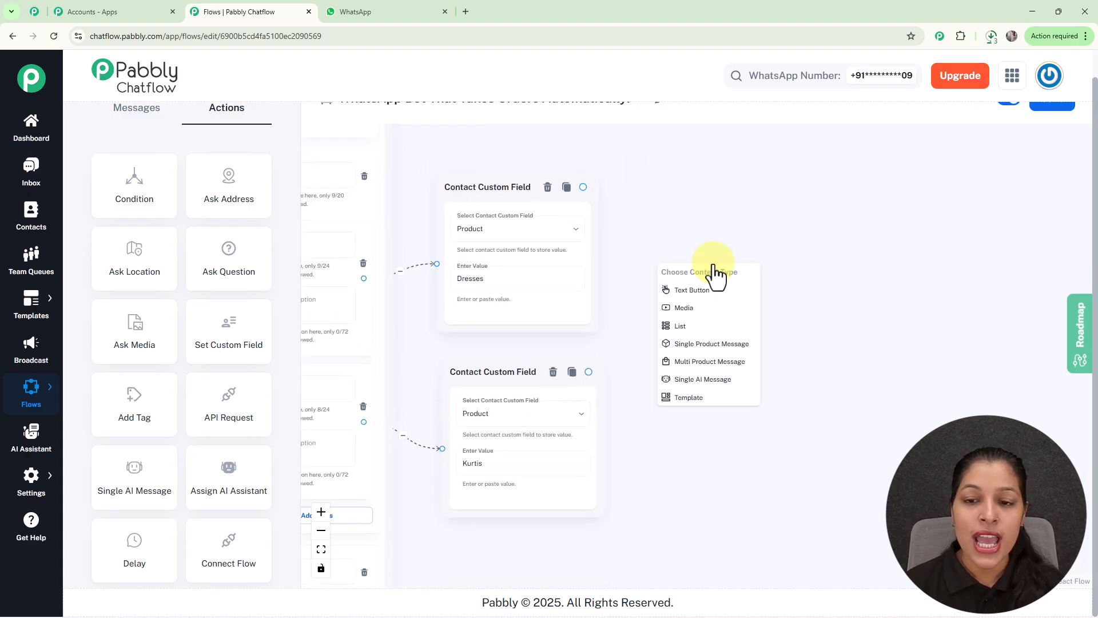
{"action": "left_click", "coordinate": [712, 309]}
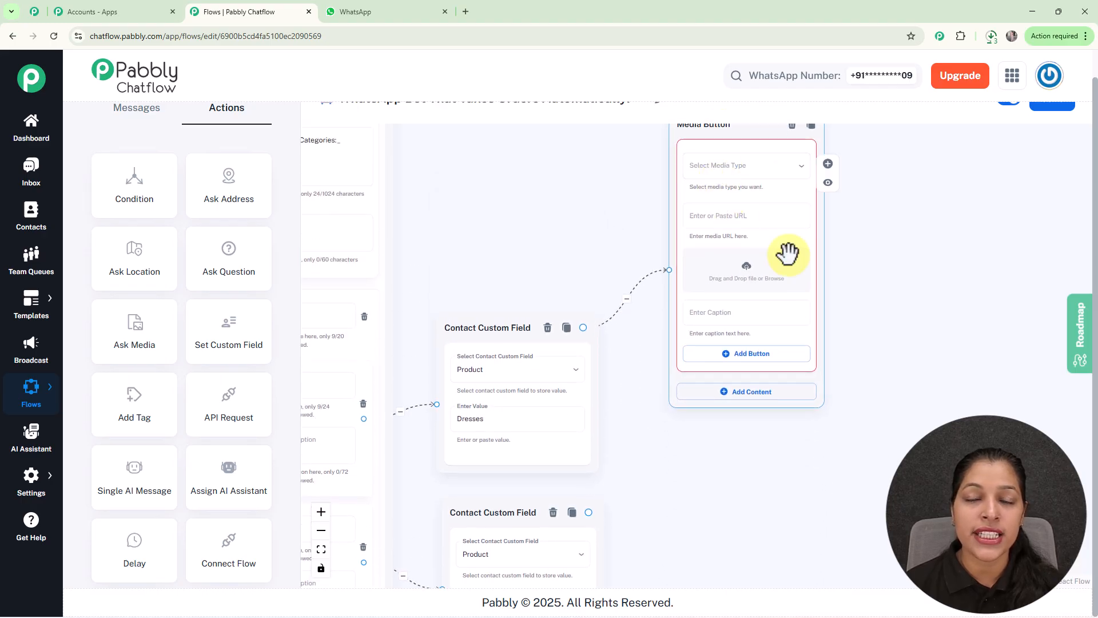
- Set the new Media Button message's media type to Image and upload the Dress picture from the Pictures folder
{"action": "left_click_drag", "start_coordinate": [973, 275], "coordinate": [837, 253]}
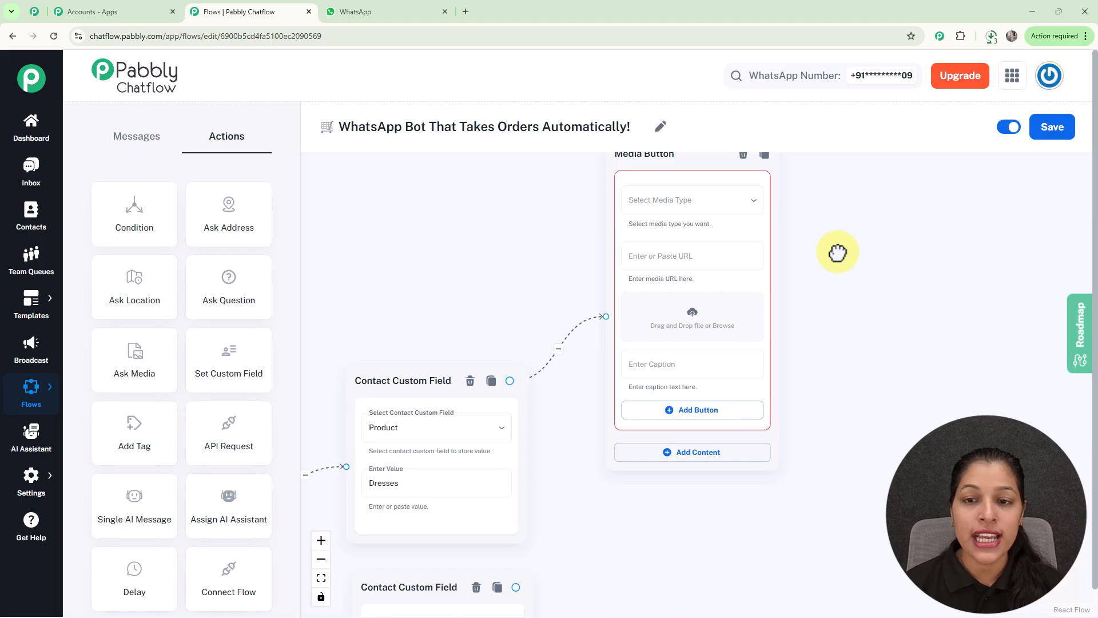
{"action": "left_click", "coordinate": [717, 204]}
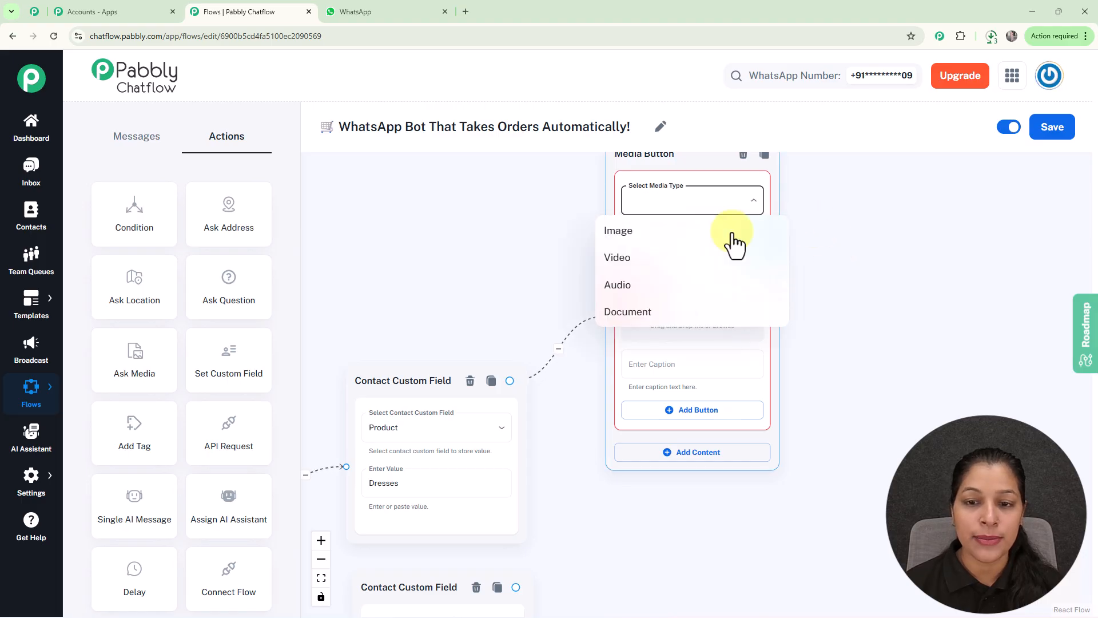
{"action": "left_click", "coordinate": [645, 240]}
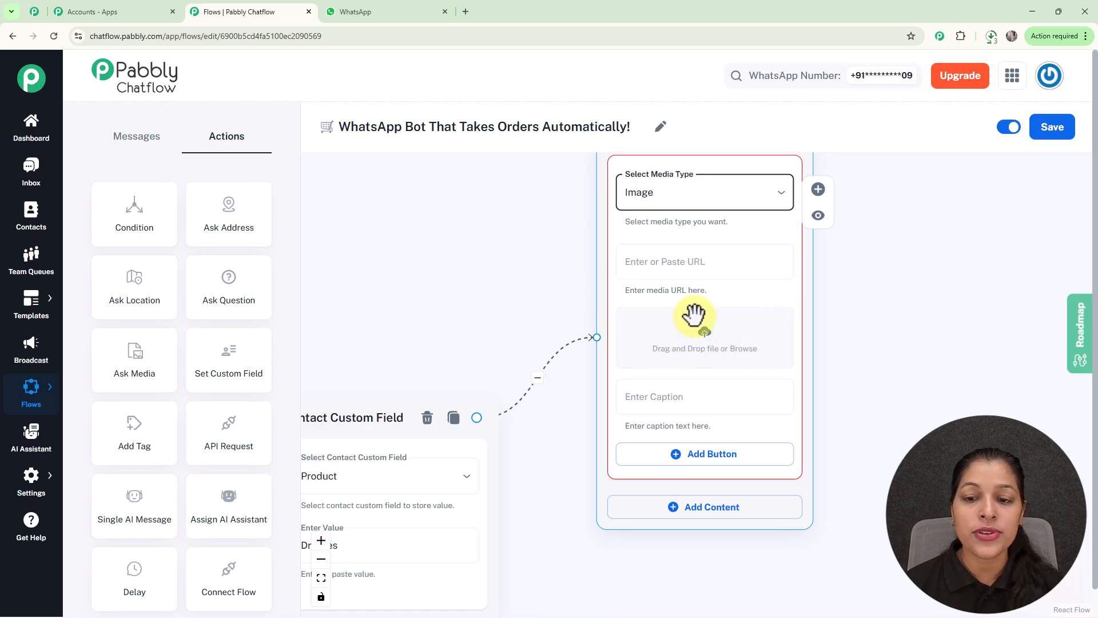
{"action": "left_click", "coordinate": [707, 341]}
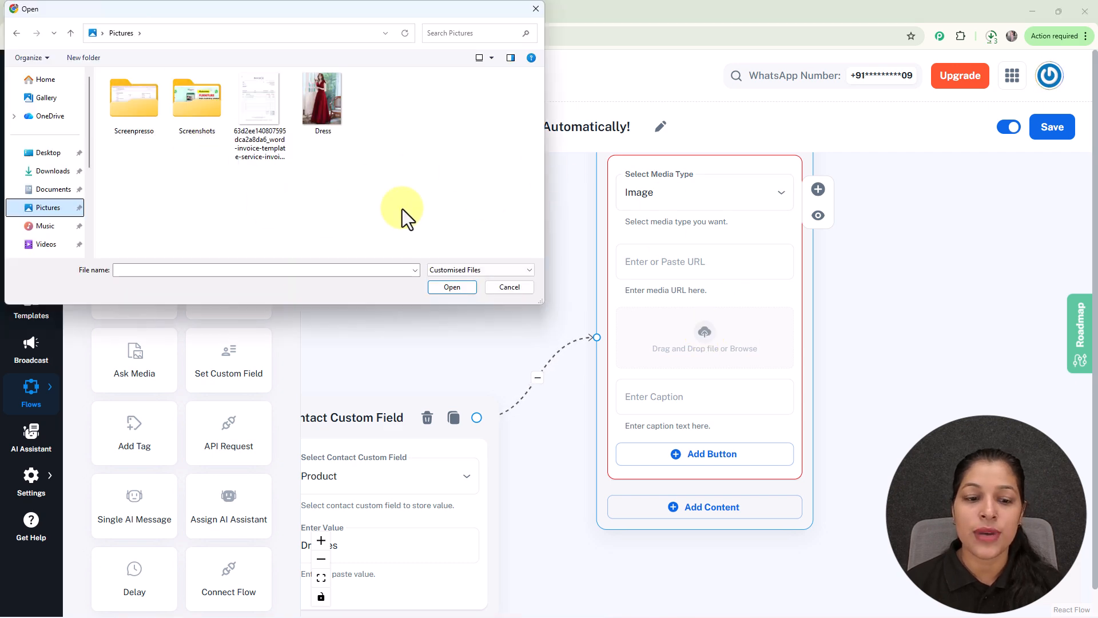
{"action": "left_click", "coordinate": [322, 117]}
{"action": "left_click", "coordinate": [444, 291]}
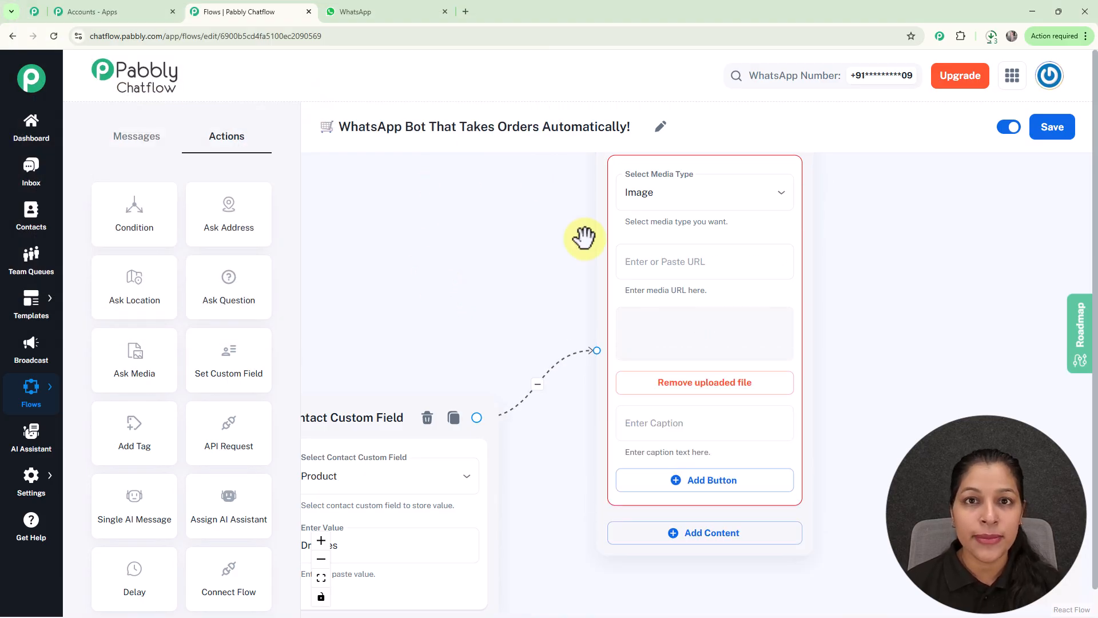
- Caption the dress image in the Media Button message "Dress - ₹7999"
{"action": "scroll", "coordinate": [780, 300], "scroll_direction": "down", "scroll_amount": 1}
{"action": "scroll", "coordinate": [779, 301], "scroll_direction": "down", "scroll_amount": 2}
{"action": "left_click_drag", "start_coordinate": [858, 354], "coordinate": [748, 238]}
{"action": "left_click_drag", "start_coordinate": [690, 271], "coordinate": [662, 213]}
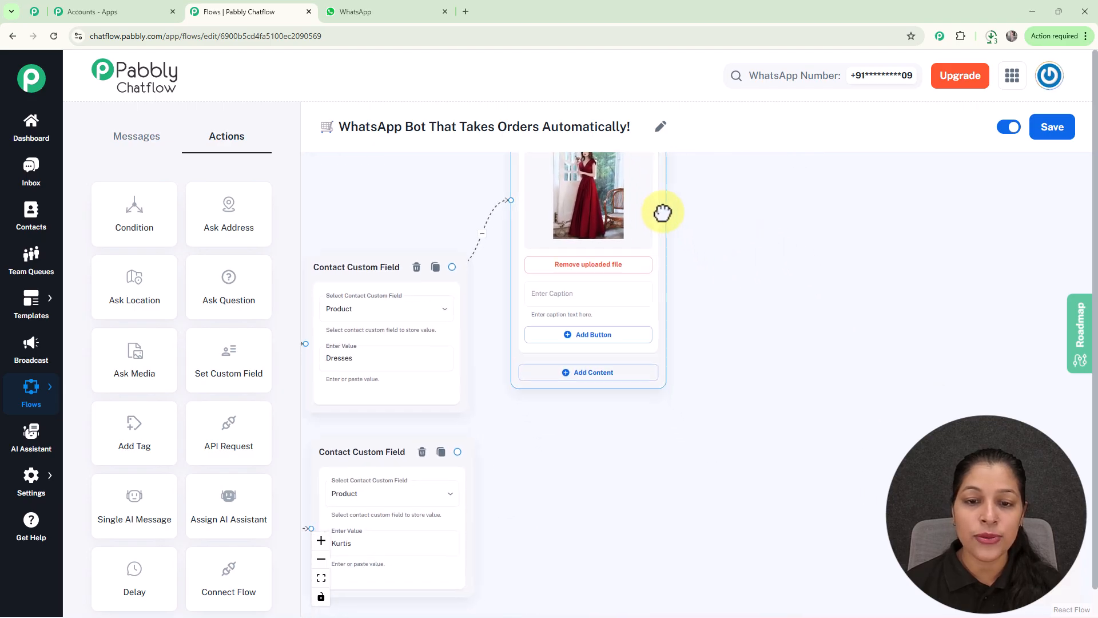
{"action": "left_click", "coordinate": [595, 291]}
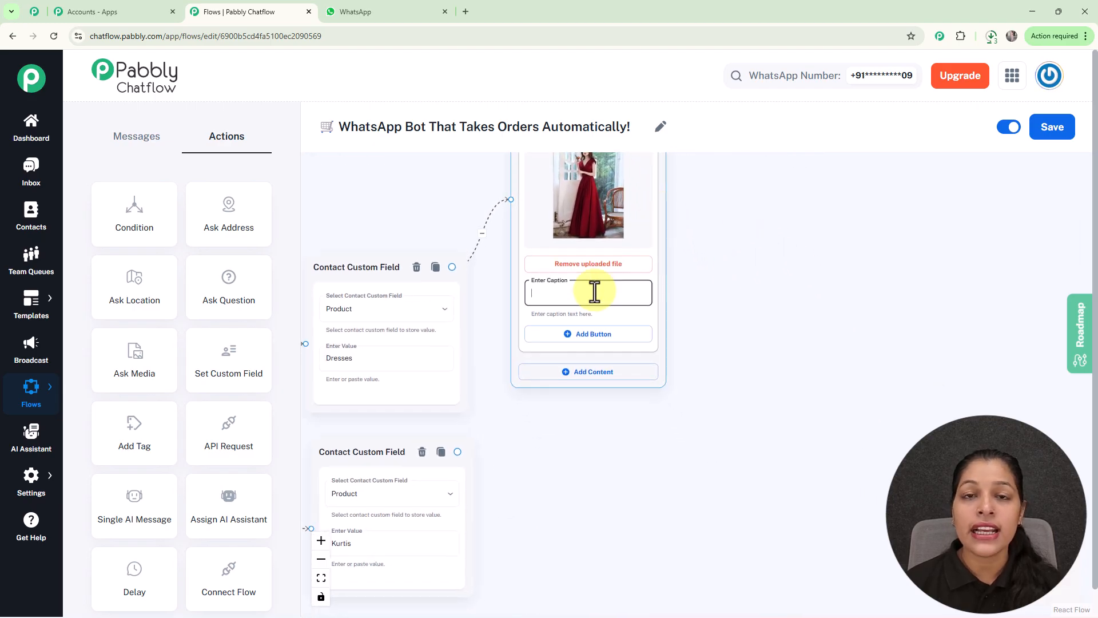
{"action": "scroll", "coordinate": [595, 292], "scroll_direction": "up", "scroll_amount": 1}
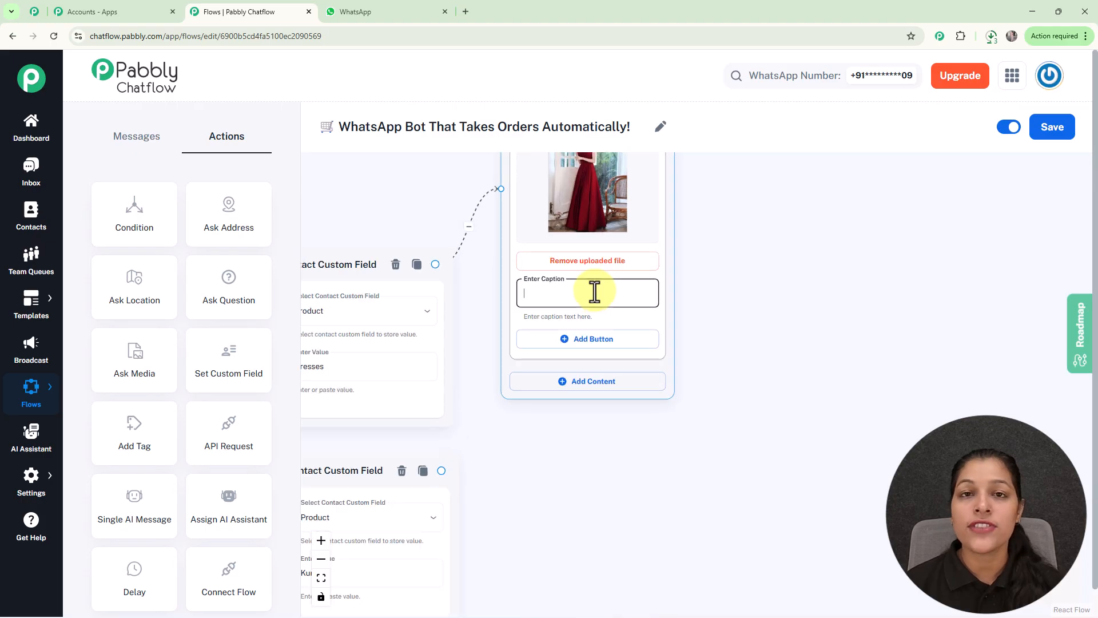
{"action": "type", "text": "Dress - ₹7999"}
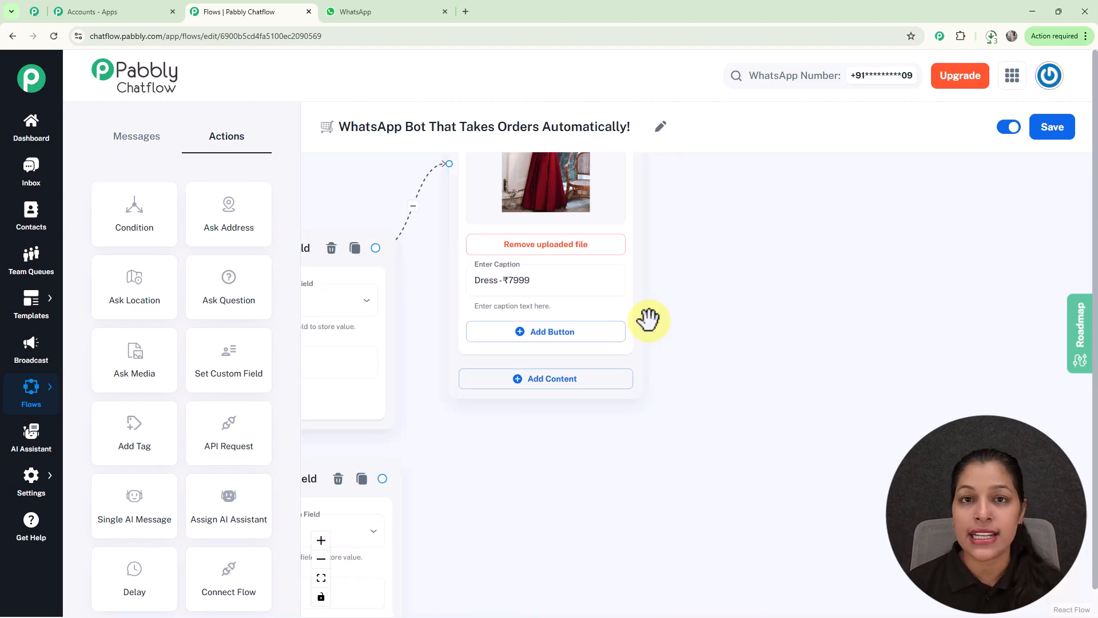
- Add a button labelled "Buy Now" to the dress media message
{"action": "left_click", "coordinate": [551, 337]}
{"action": "left_click", "coordinate": [532, 335]}
{"action": "type", "text": "B"}
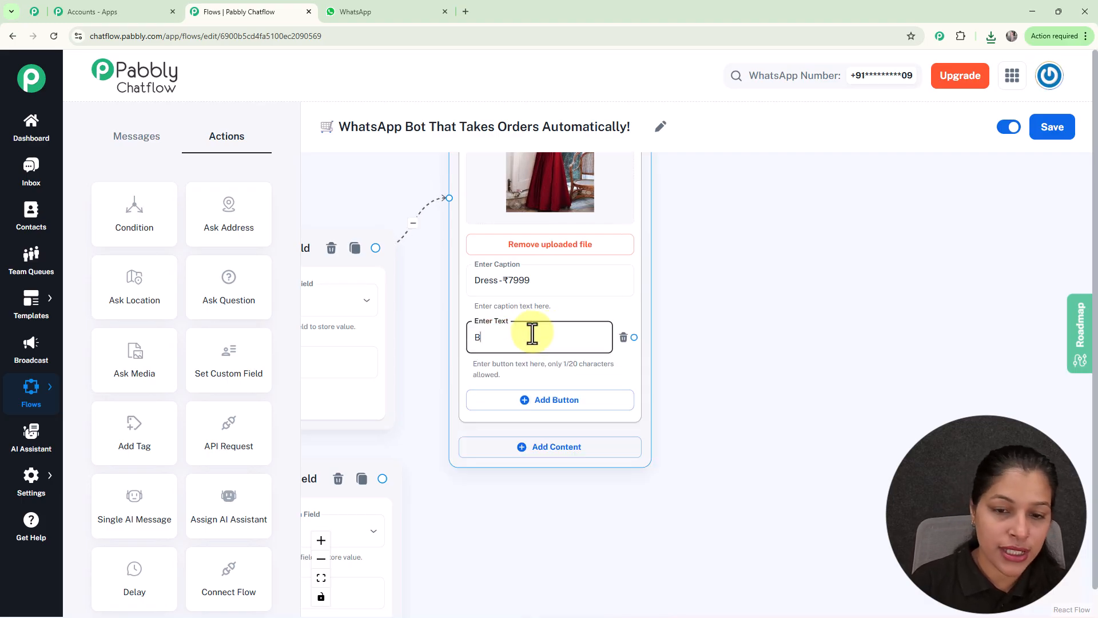
{"action": "type", "text": "uy Ni"}
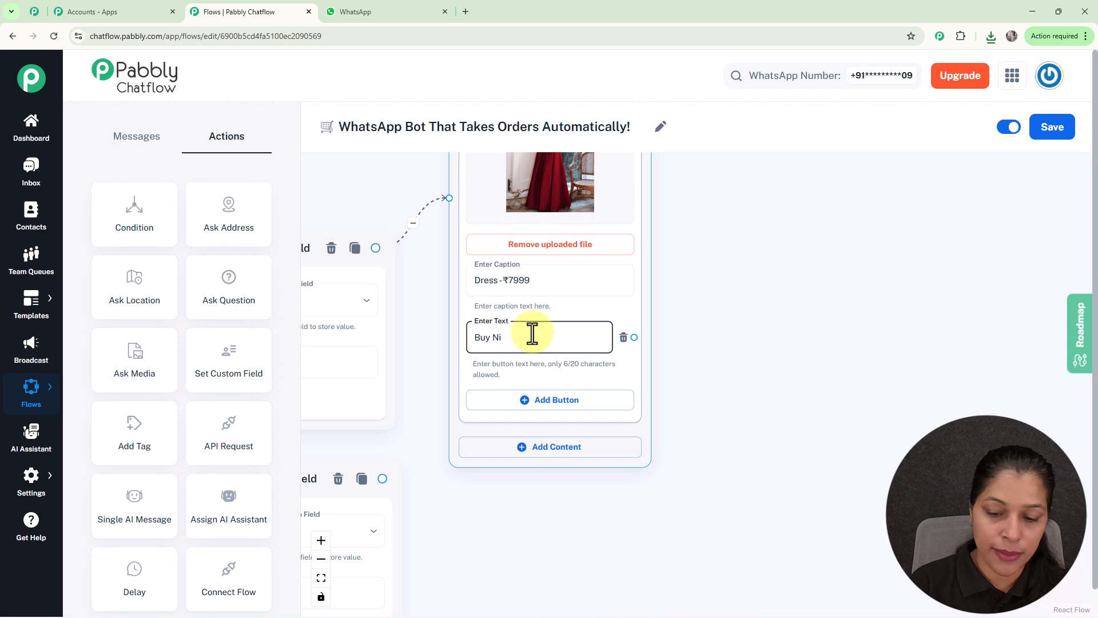
{"action": "key", "text": "BackSpace"}
{"action": "type", "text": "ow"}
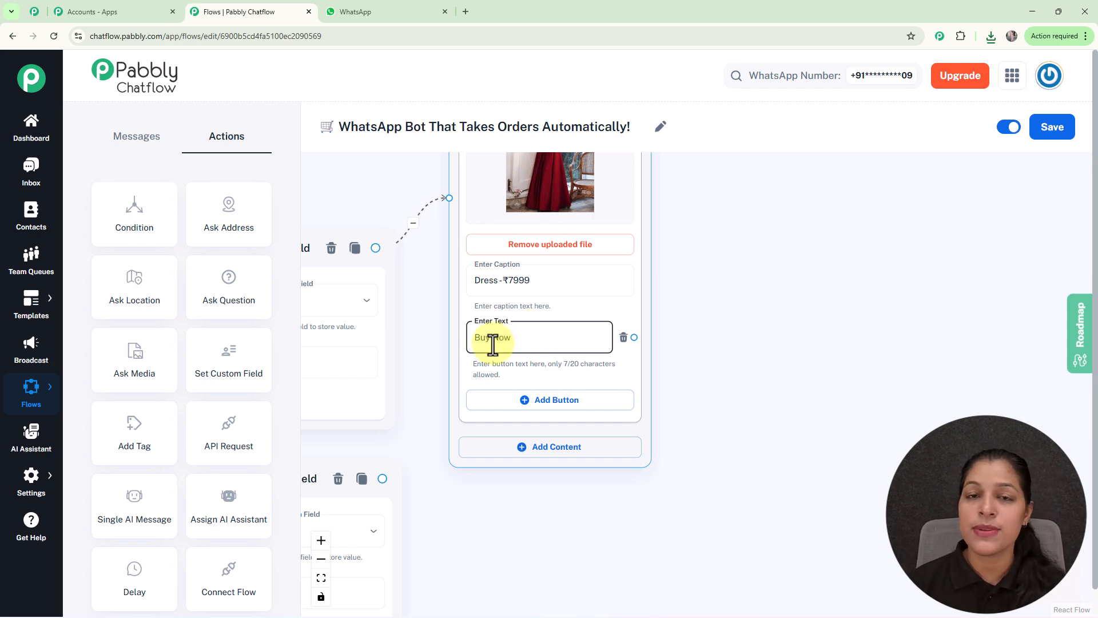
- Connect the Contact Custom Field block for Kurtis to the Media Button message with the Kurti image
{"action": "scroll", "coordinate": [493, 343], "scroll_direction": "down", "scroll_amount": 5}
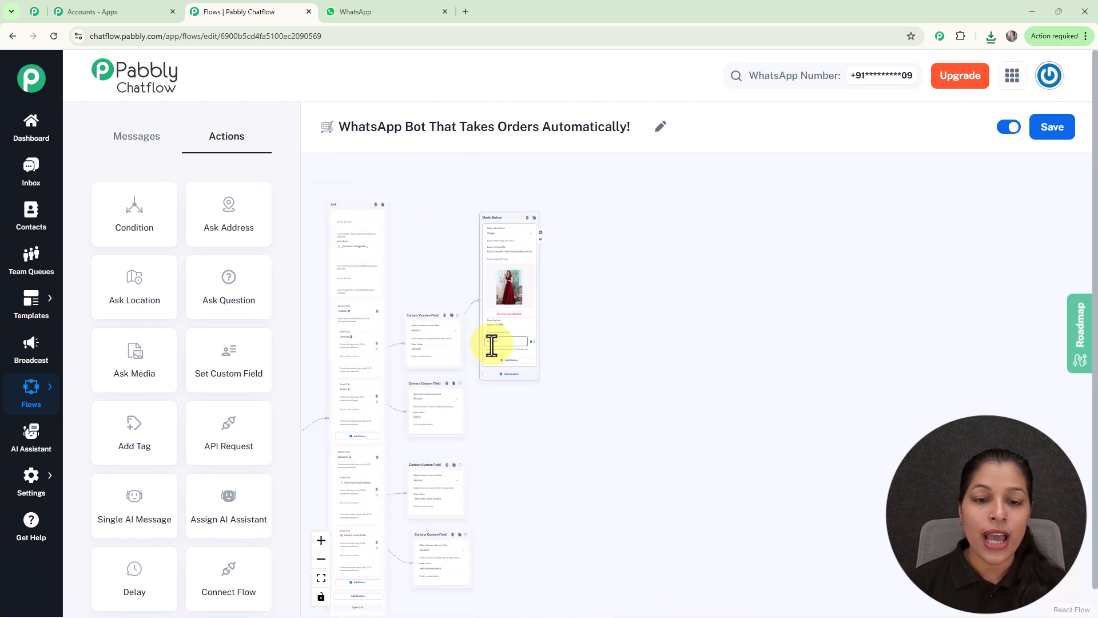
{"action": "left_click_drag", "start_coordinate": [625, 368], "coordinate": [693, 258]}
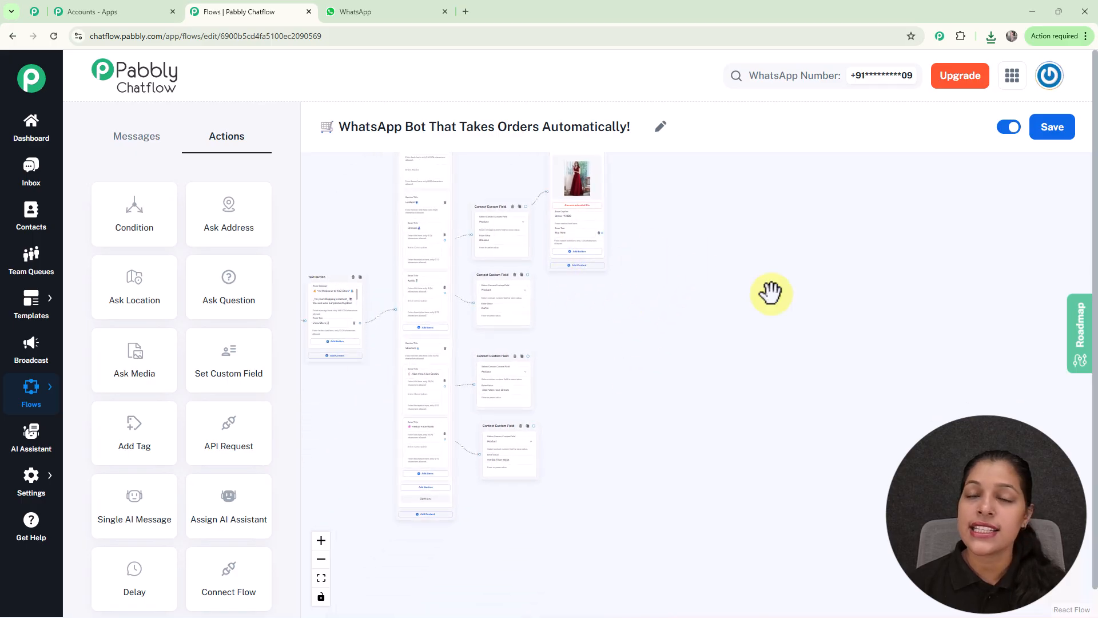
{"action": "scroll", "coordinate": [577, 281], "scroll_direction": "up", "scroll_amount": 5}
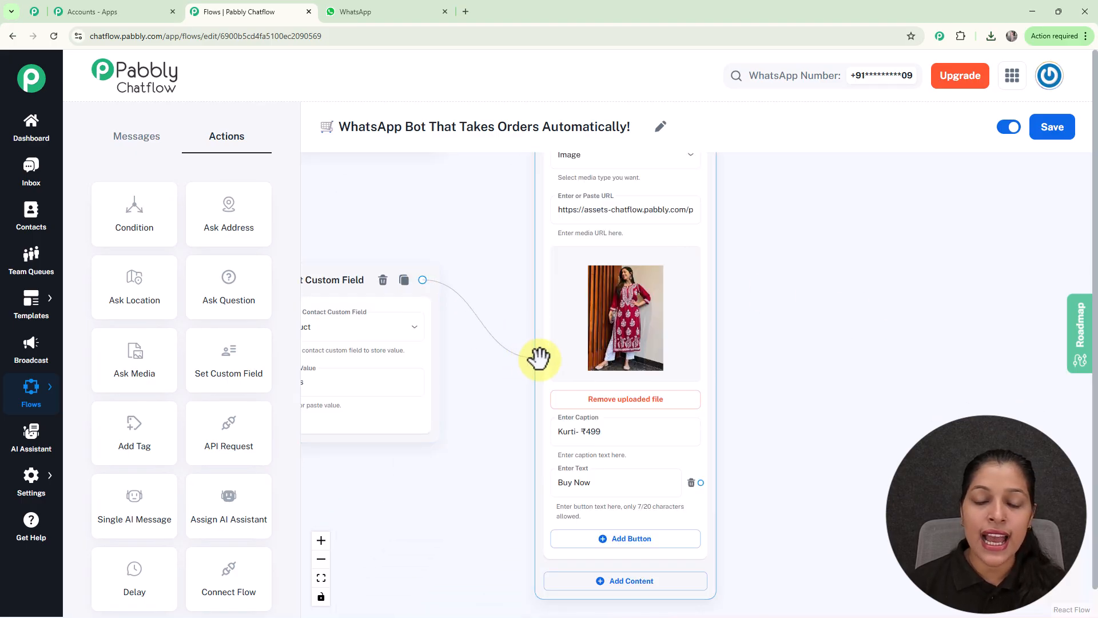
{"action": "left_click_drag", "start_coordinate": [822, 372], "coordinate": [876, 265]}
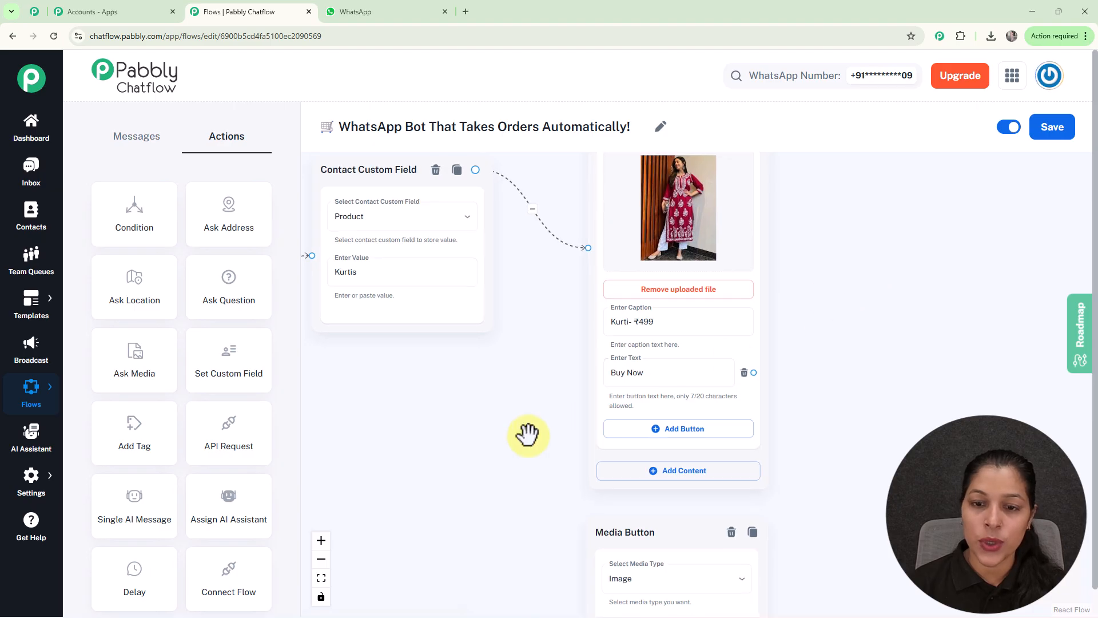
- Connect the Contact Custom Field block for Aloe Vera Face Cream to the face cream's Media Button message
{"action": "left_click_drag", "start_coordinate": [529, 434], "coordinate": [449, 297]}
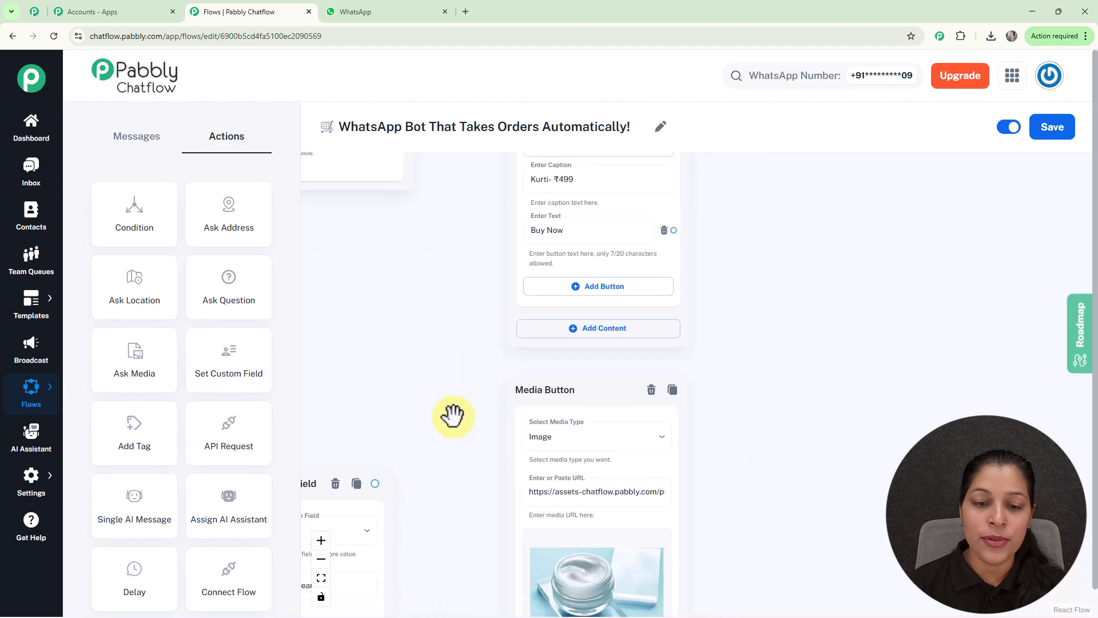
{"action": "left_click_drag", "start_coordinate": [452, 414], "coordinate": [454, 240]}
{"action": "left_click_drag", "start_coordinate": [377, 309], "coordinate": [509, 464]}
{"action": "scroll", "coordinate": [458, 360], "scroll_direction": "down", "scroll_amount": 2}
{"action": "left_click_drag", "start_coordinate": [458, 361], "coordinate": [460, 216]}
{"action": "scroll", "coordinate": [530, 375], "scroll_direction": "up", "scroll_amount": 1}
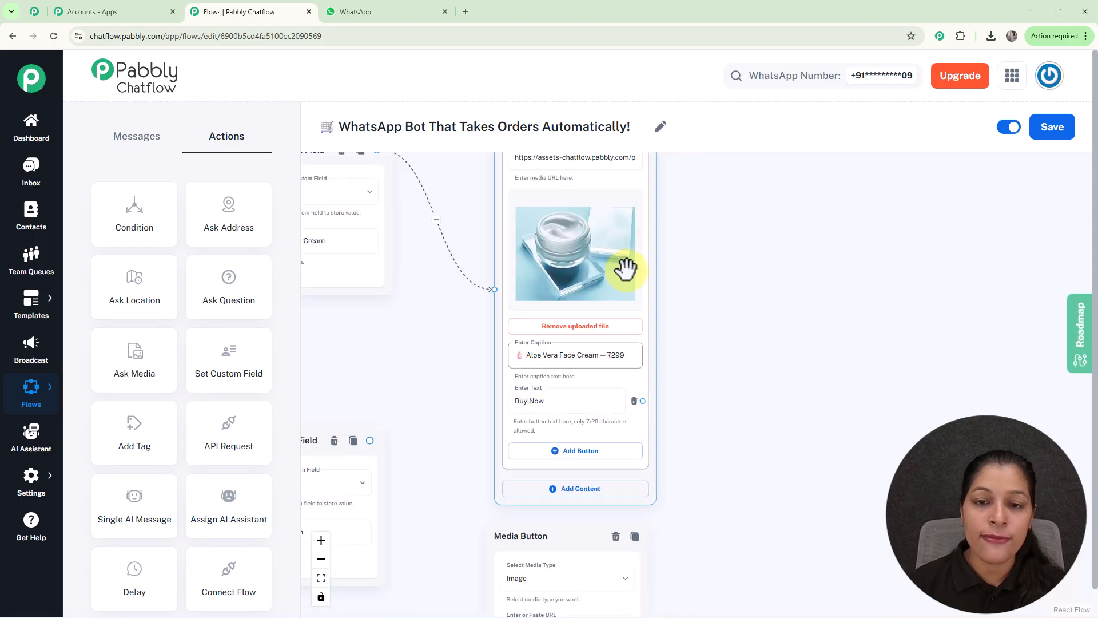
{"action": "left_click", "coordinate": [419, 367]}
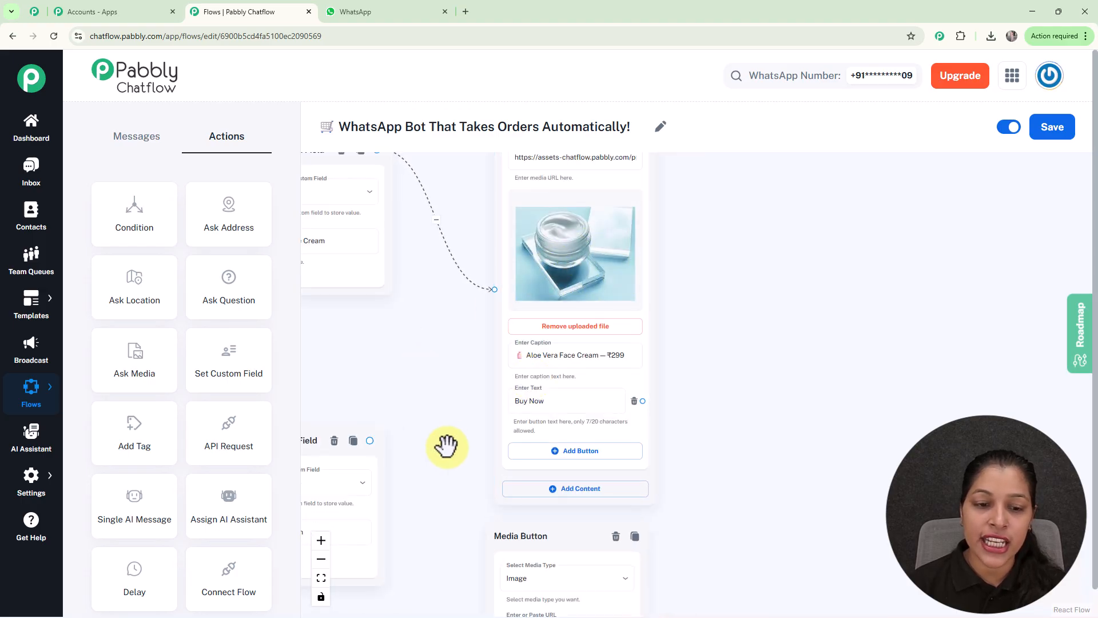
- Connect the Contact Custom Field block for Herbal Face Wash to the face wash's Media Button message
{"action": "left_click_drag", "start_coordinate": [446, 444], "coordinate": [479, 235]}
{"action": "left_click", "coordinate": [393, 228]}
{"action": "left_click_drag", "start_coordinate": [403, 228], "coordinate": [516, 547]}
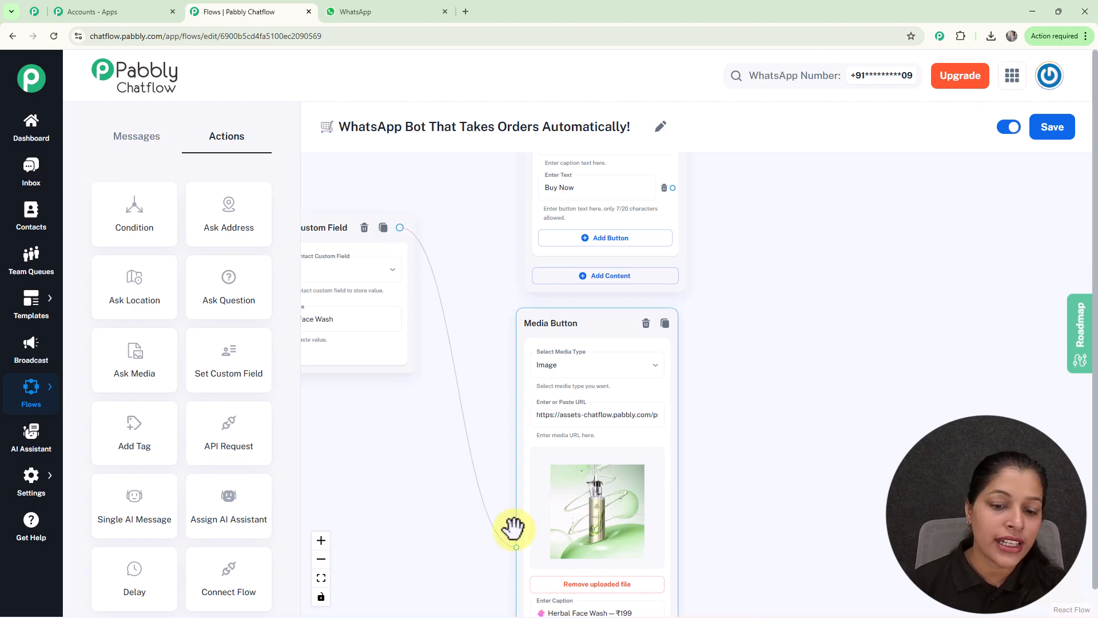
{"action": "left_click_drag", "start_coordinate": [493, 437], "coordinate": [490, 342]}
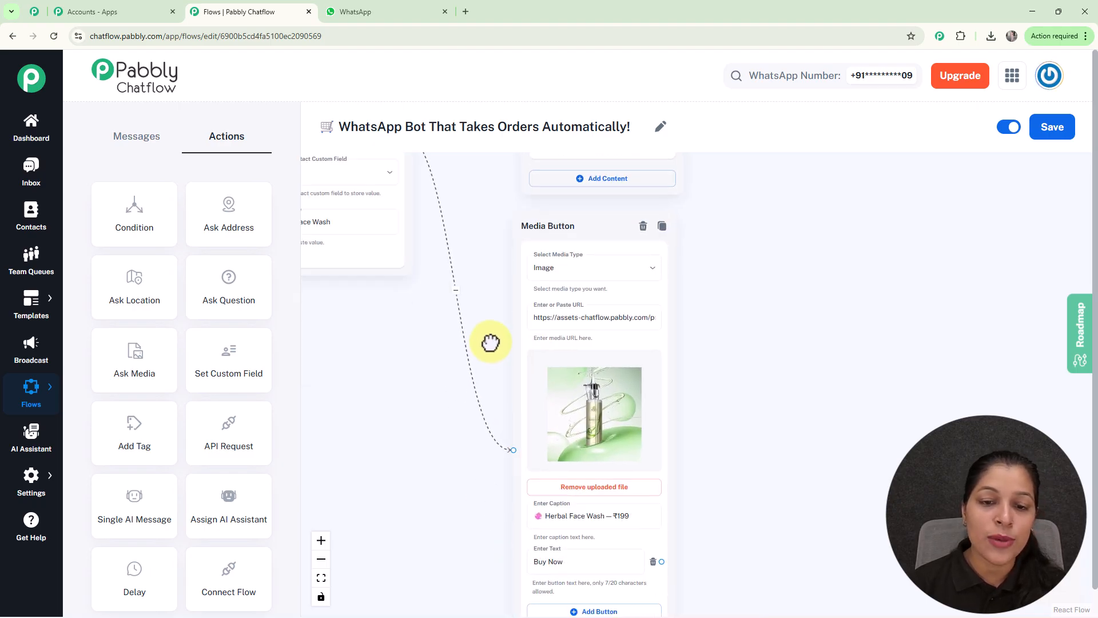
- Add an Ask Question block to the empty canvas area beyond the product media messages
{"action": "scroll", "coordinate": [491, 341], "scroll_direction": "down", "scroll_amount": 3}
{"action": "left_click_drag", "start_coordinate": [758, 211], "coordinate": [720, 366]}
{"action": "scroll", "coordinate": [734, 295], "scroll_direction": "down", "scroll_amount": 3}
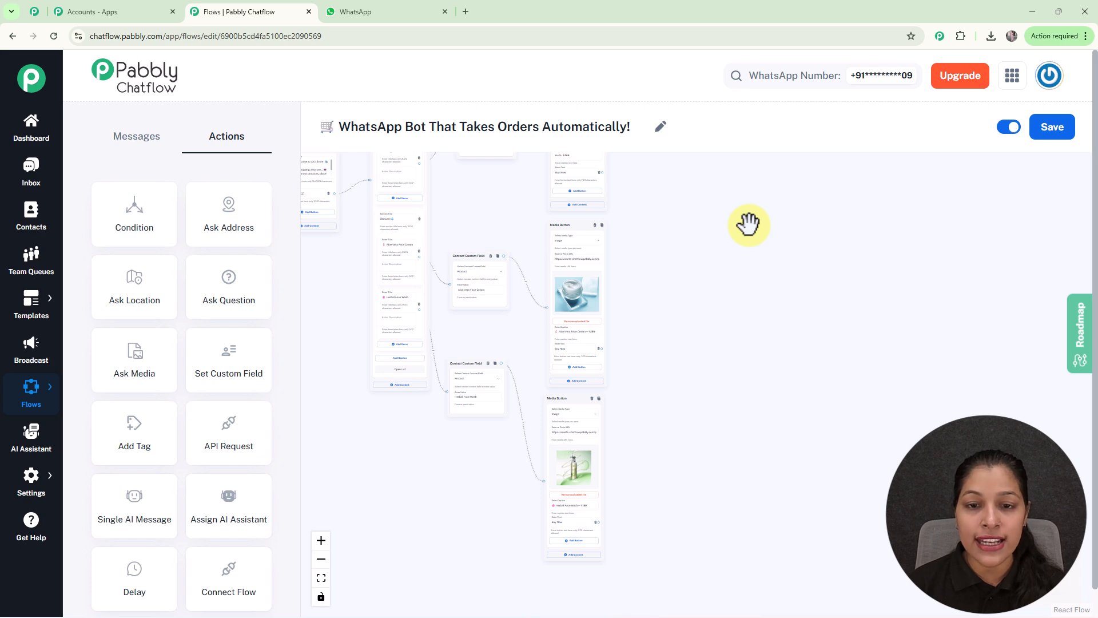
{"action": "scroll", "coordinate": [749, 224], "scroll_direction": "down", "scroll_amount": 1}
{"action": "left_click_drag", "start_coordinate": [740, 243], "coordinate": [651, 322]}
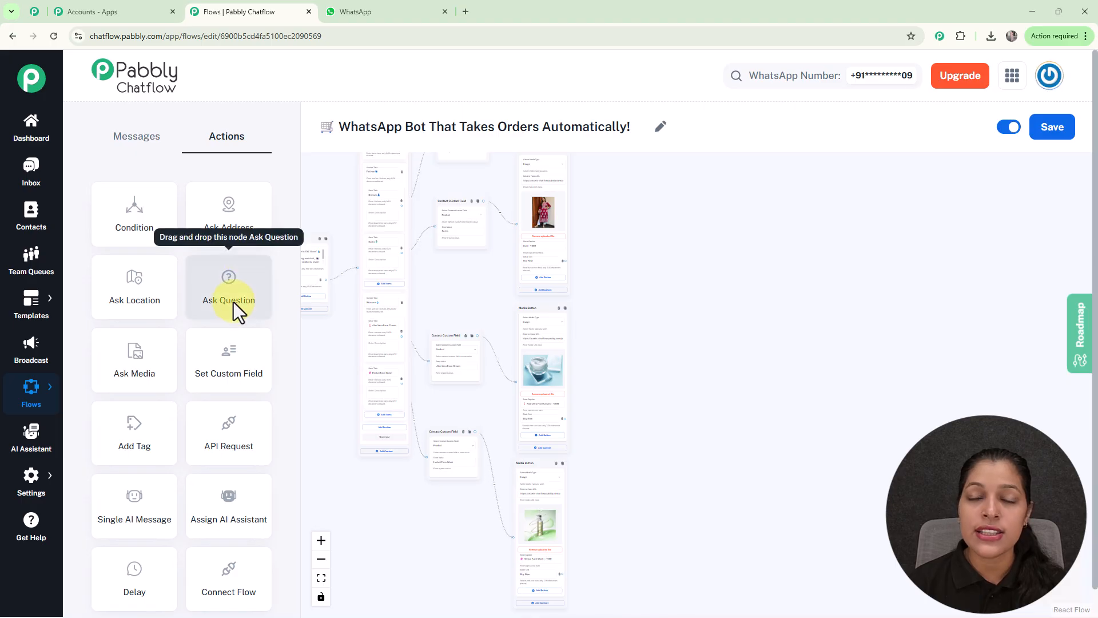
{"action": "left_click_drag", "start_coordinate": [234, 302], "coordinate": [647, 248]}
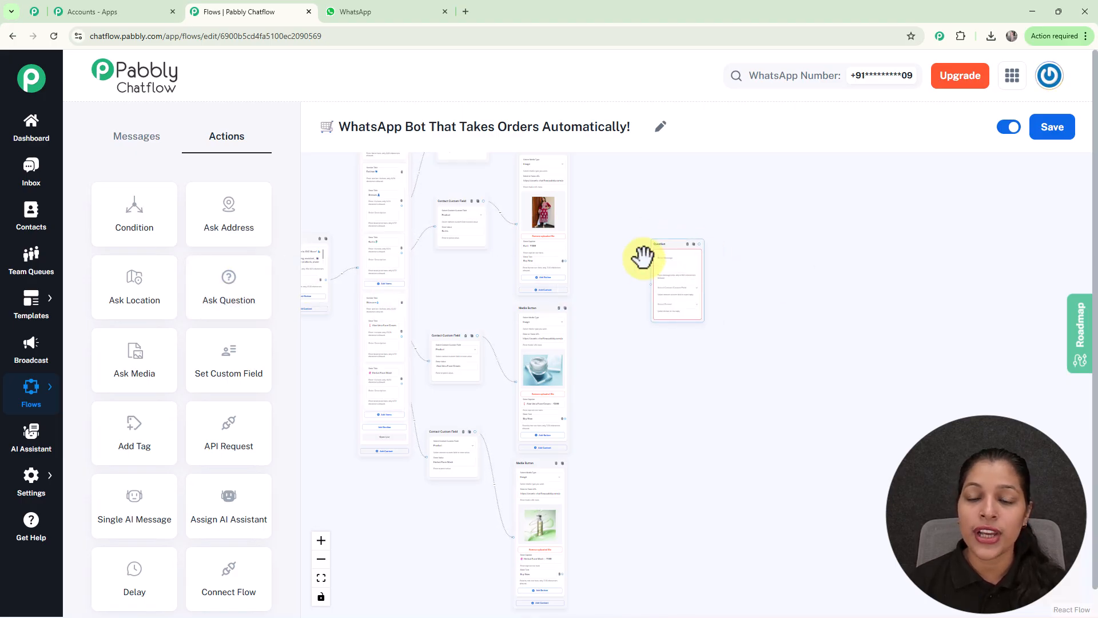
- Connect the Buy Now buttons of the Kurti and Aloe Vera Face Cream media messages to the Question block
{"action": "scroll", "coordinate": [650, 257], "scroll_direction": "up", "scroll_amount": 4}
{"action": "scroll", "coordinate": [478, 269], "scroll_direction": "up", "scroll_amount": 1}
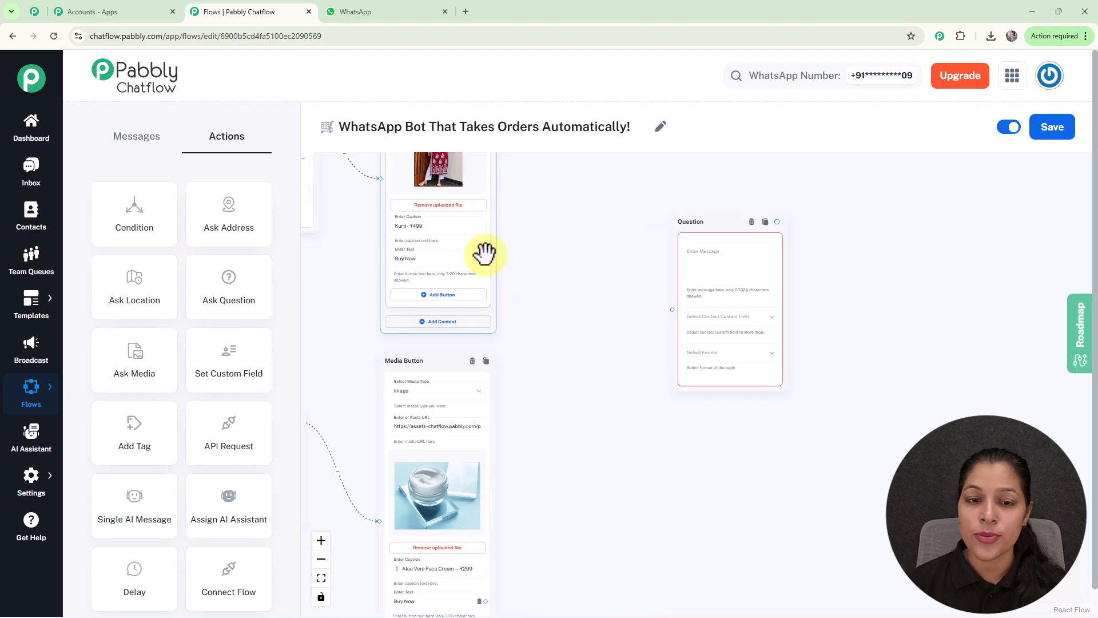
{"action": "left_click_drag", "start_coordinate": [486, 259], "coordinate": [672, 309]}
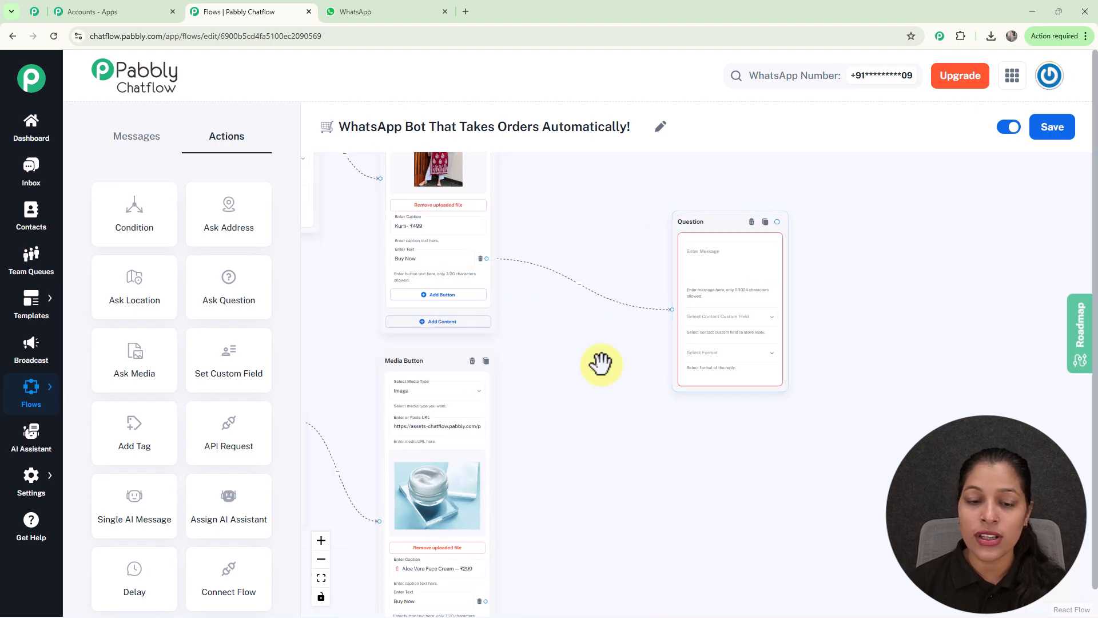
{"action": "left_click_drag", "start_coordinate": [579, 390], "coordinate": [578, 235]}
{"action": "left_click_drag", "start_coordinate": [482, 446], "coordinate": [672, 212]}
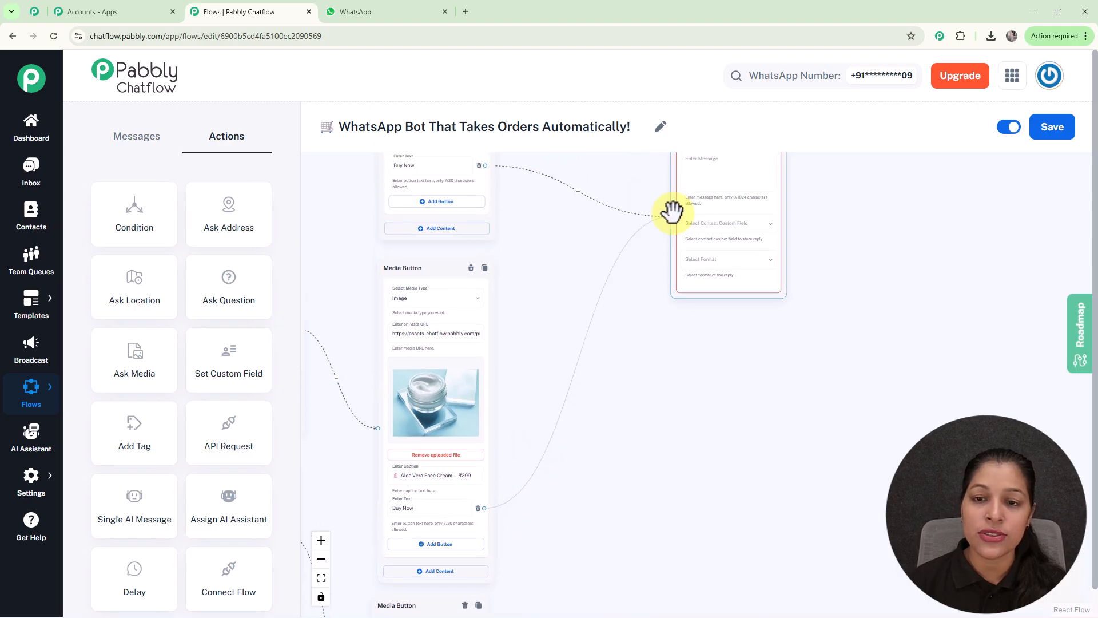
- Connect the Buy Now buttons of the Herbal Face Wash and Dress media messages to the Question block
{"action": "scroll", "coordinate": [593, 385], "scroll_direction": "down", "scroll_amount": 4}
{"action": "scroll", "coordinate": [490, 483], "scroll_direction": "down", "scroll_amount": 2}
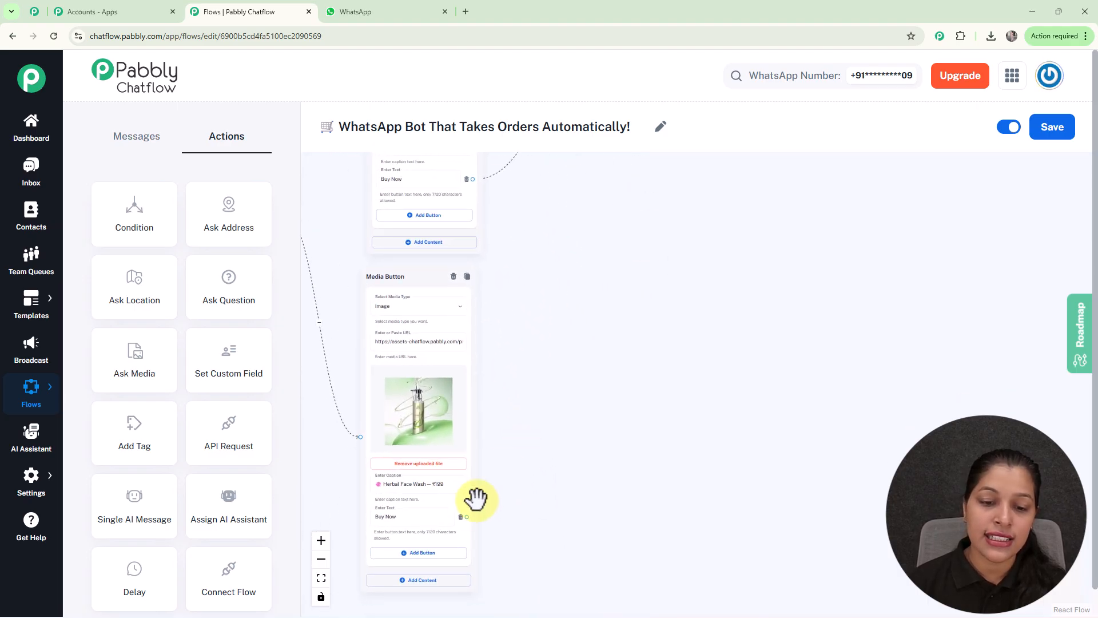
{"action": "left_click_drag", "start_coordinate": [467, 517], "coordinate": [659, 219]}
{"action": "scroll", "coordinate": [624, 188], "scroll_direction": "down", "scroll_amount": 3}
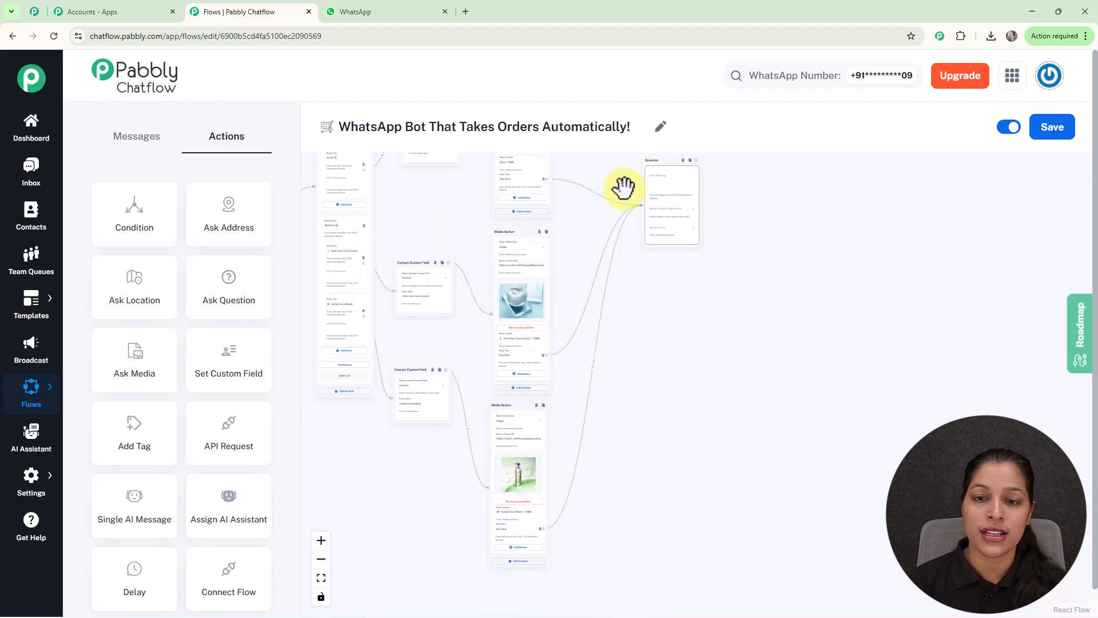
- Set the Question block's message to "Awesome choice 😍 — $Product" followed by "Please enter the quantity you’d like to order 👇"
{"action": "scroll", "coordinate": [629, 189], "scroll_direction": "up", "scroll_amount": 3}
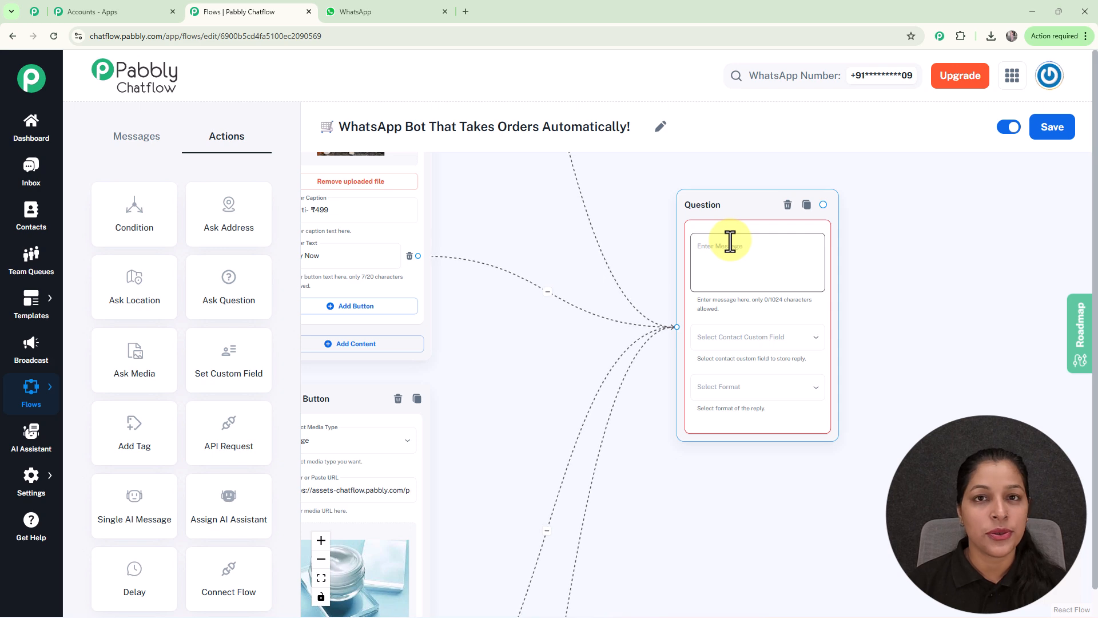
{"action": "left_click", "coordinate": [731, 242]}
{"action": "type", "text": "Awesome choice 😍 — $Product  Please enter the quantity you’d like to order 👇"}
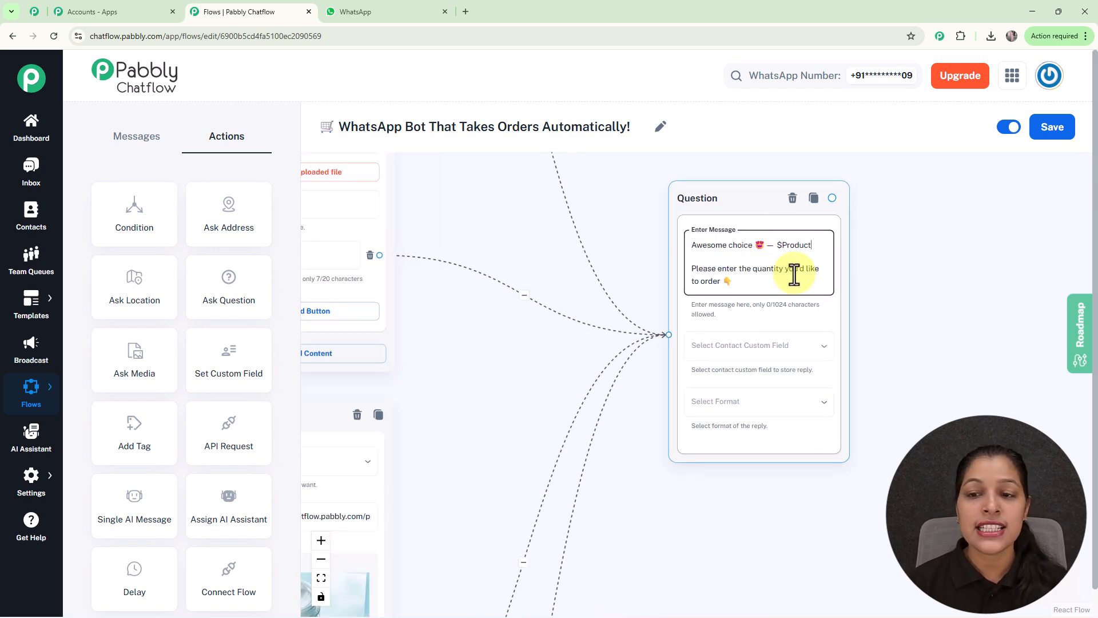
{"action": "double_click", "coordinate": [792, 246]}
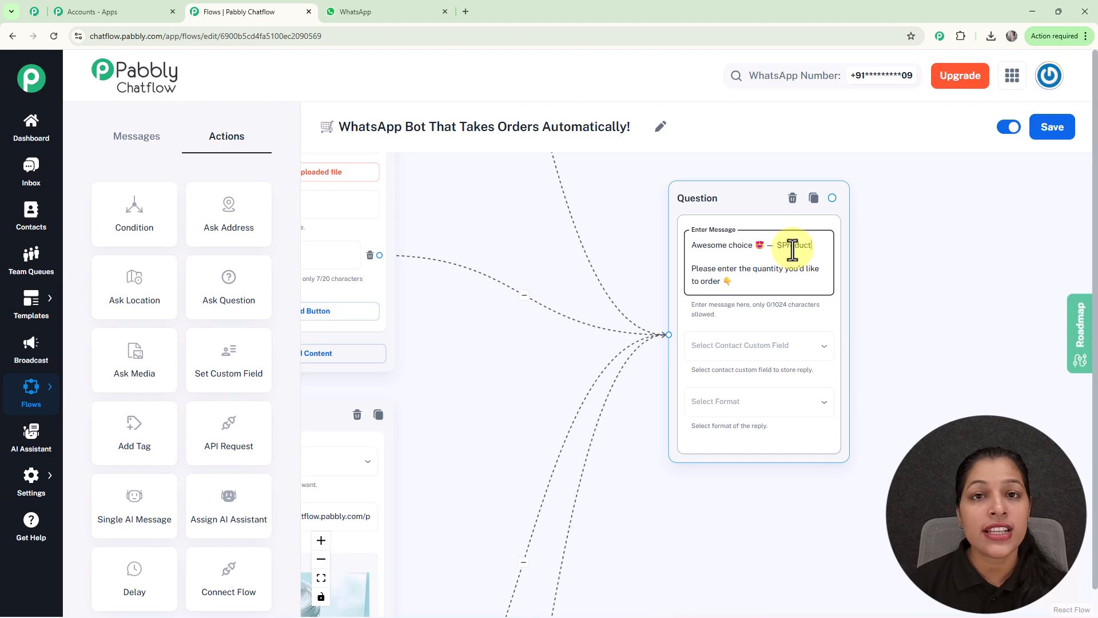
{"action": "scroll", "coordinate": [792, 251], "scroll_direction": "down", "scroll_amount": 3}
{"action": "left_click_drag", "start_coordinate": [578, 244], "coordinate": [690, 312]}
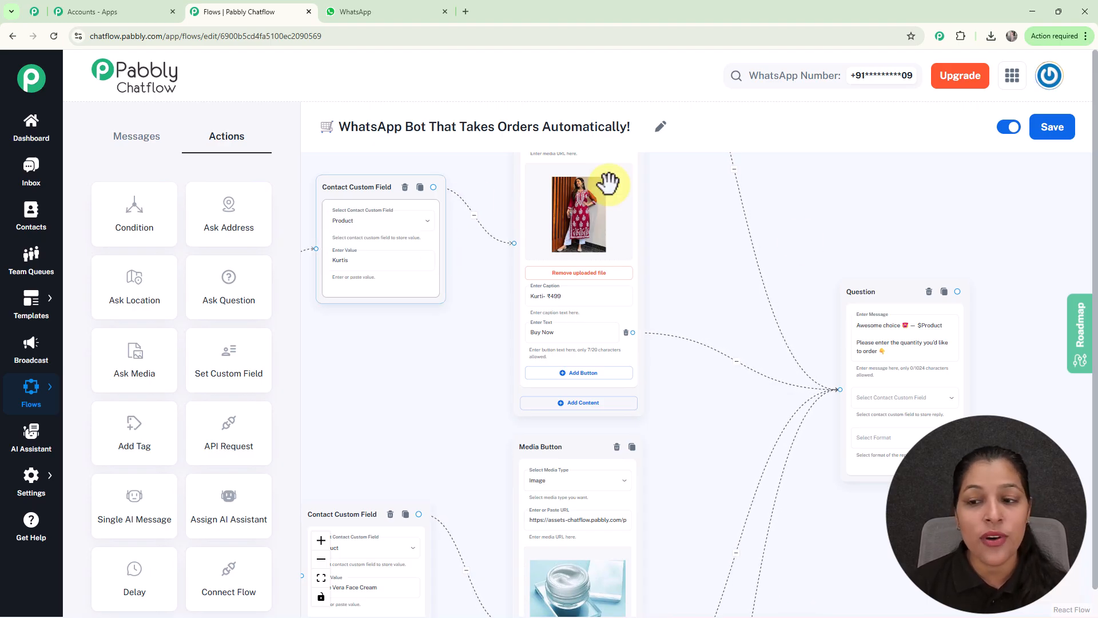
{"action": "left_click_drag", "start_coordinate": [853, 213], "coordinate": [682, 169]}
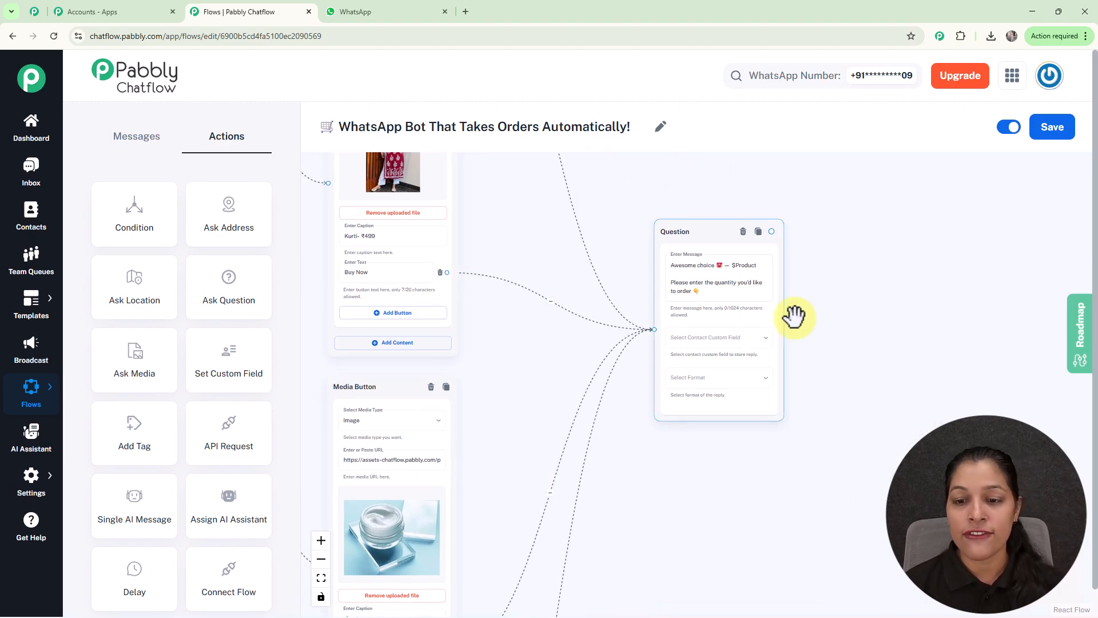
{"action": "left_click_drag", "start_coordinate": [805, 297], "coordinate": [792, 241]}
{"action": "scroll", "coordinate": [778, 286], "scroll_direction": "up", "scroll_amount": 2}
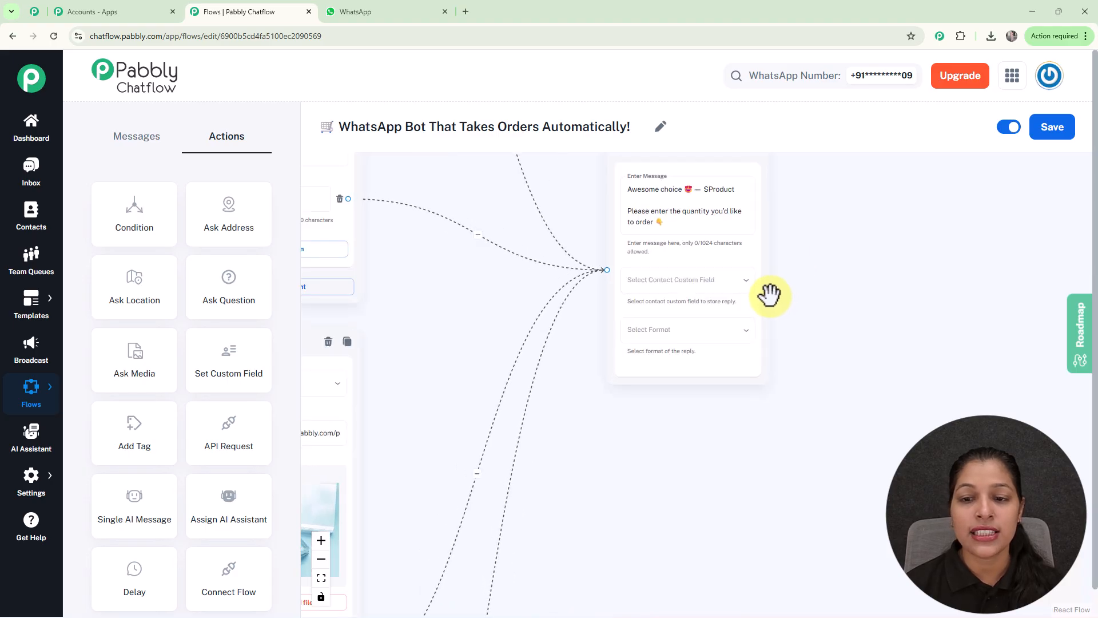
- Store the quantity question's reply in the Quantity contact custom field and set its reply format to Any
{"action": "left_click", "coordinate": [709, 280]}
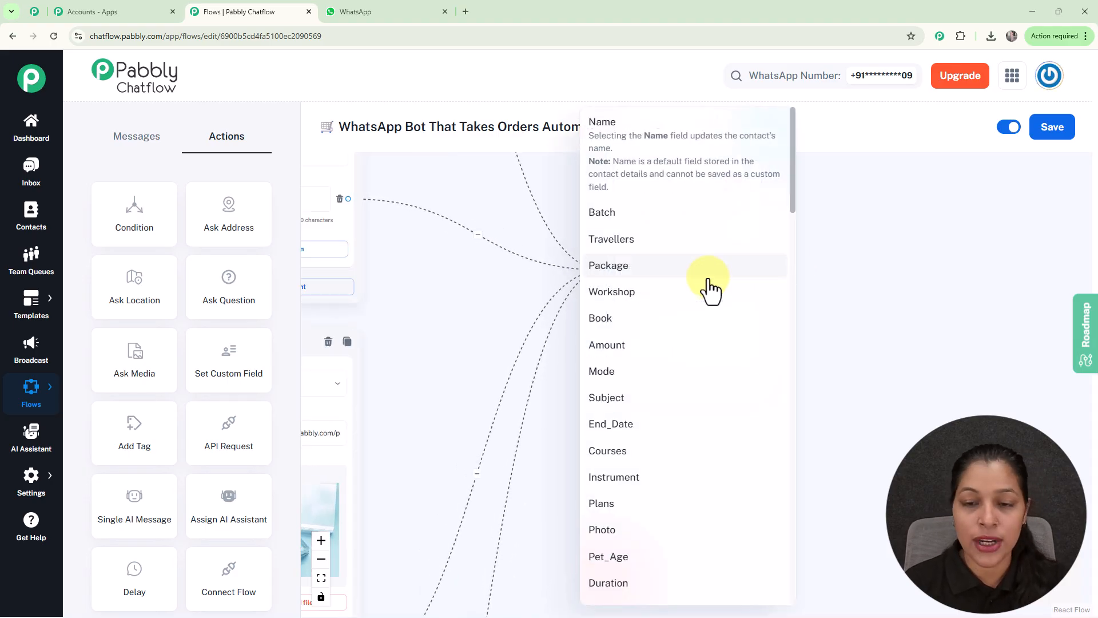
{"action": "scroll", "coordinate": [711, 292], "scroll_direction": "down", "scroll_amount": 5}
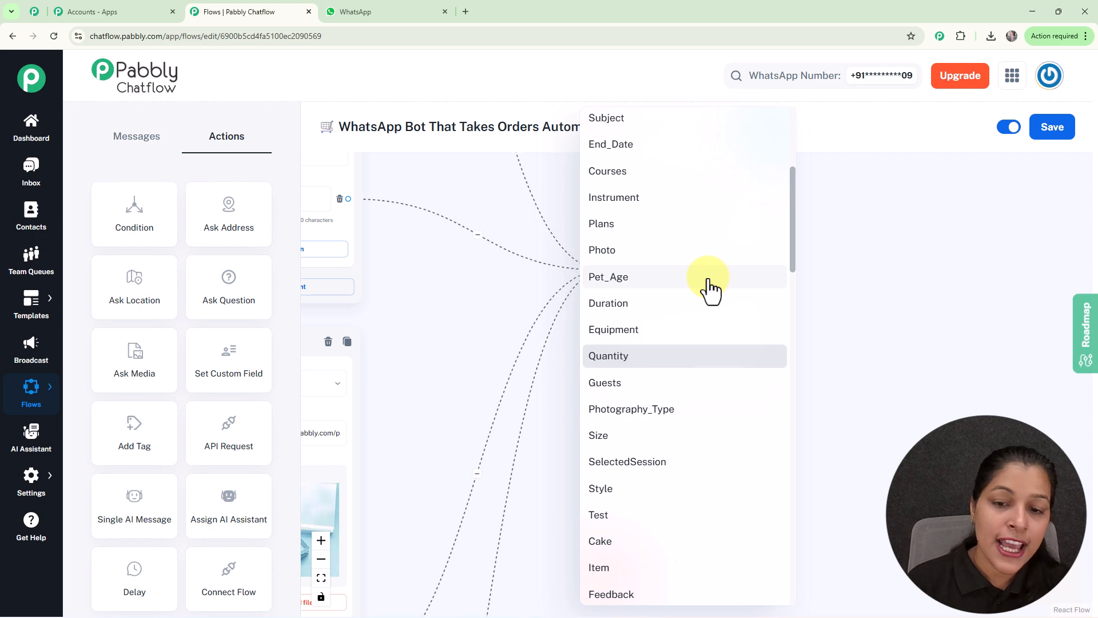
{"action": "left_click", "coordinate": [692, 354]}
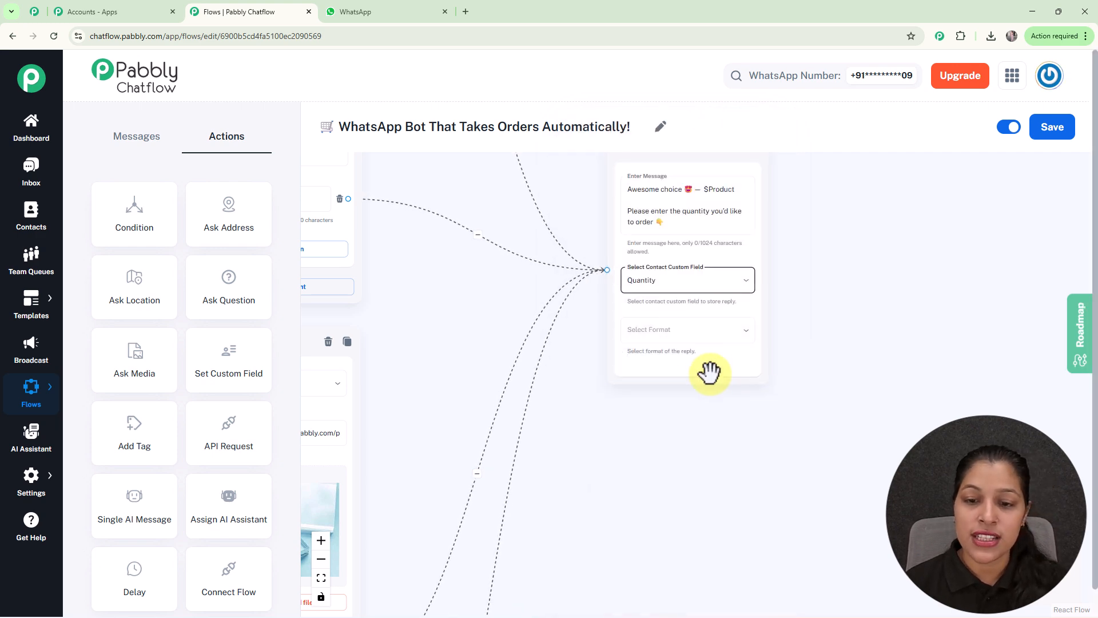
{"action": "left_click", "coordinate": [706, 332]}
{"action": "left_click", "coordinate": [649, 366]}
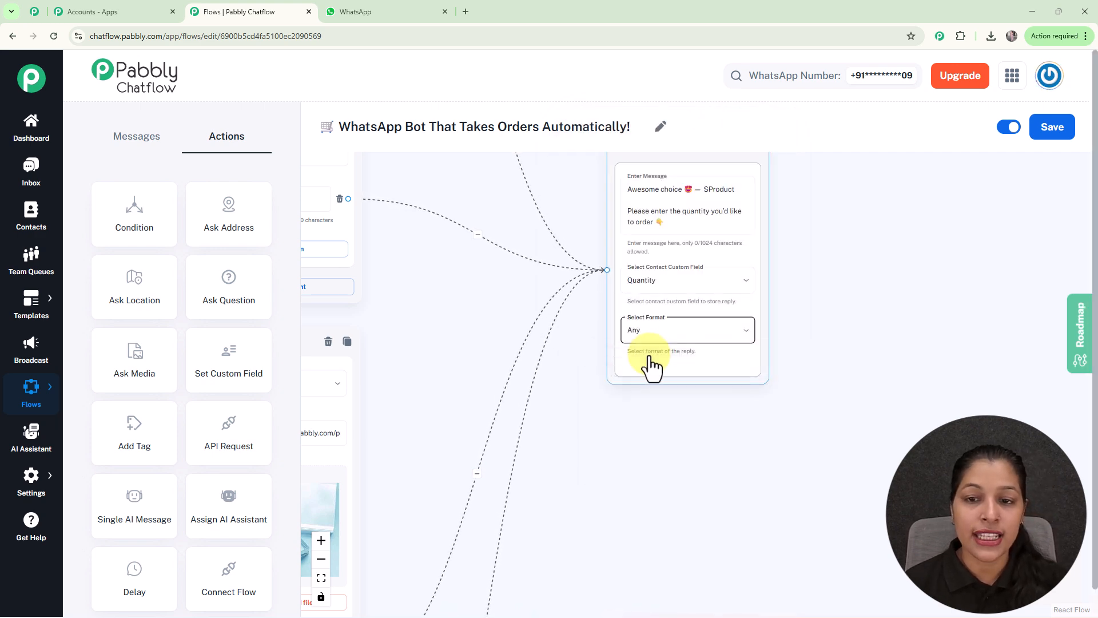
- Connect the quantity Question block to the FullName Question block, and the FullName block to the Delivery Address Question block
{"action": "scroll", "coordinate": [651, 352], "scroll_direction": "down", "scroll_amount": 2}
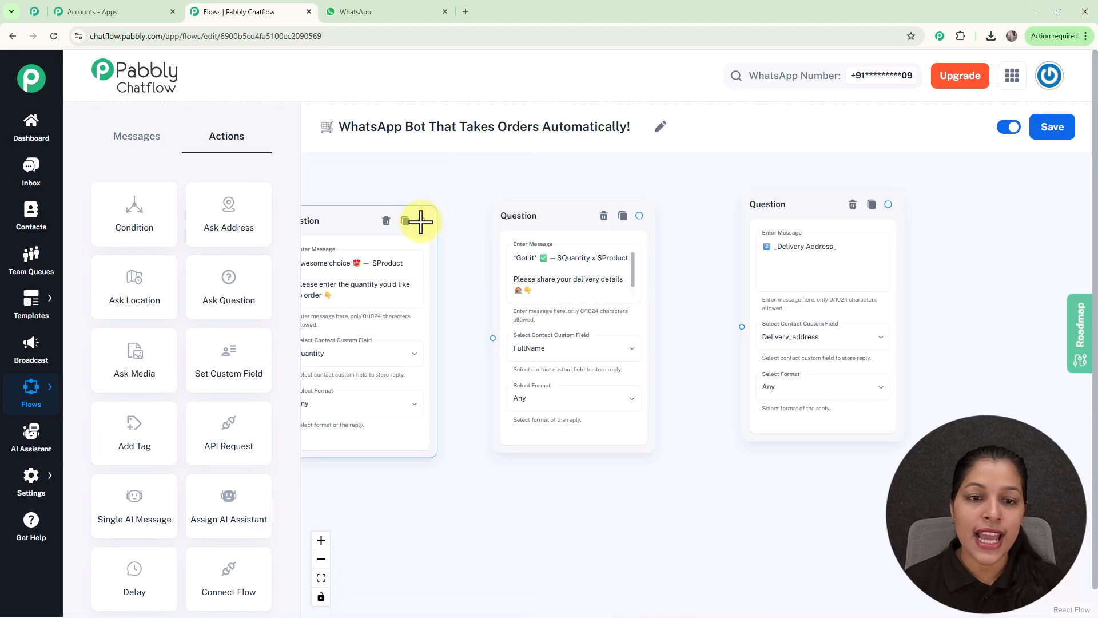
{"action": "left_click_drag", "start_coordinate": [467, 305], "coordinate": [493, 339]}
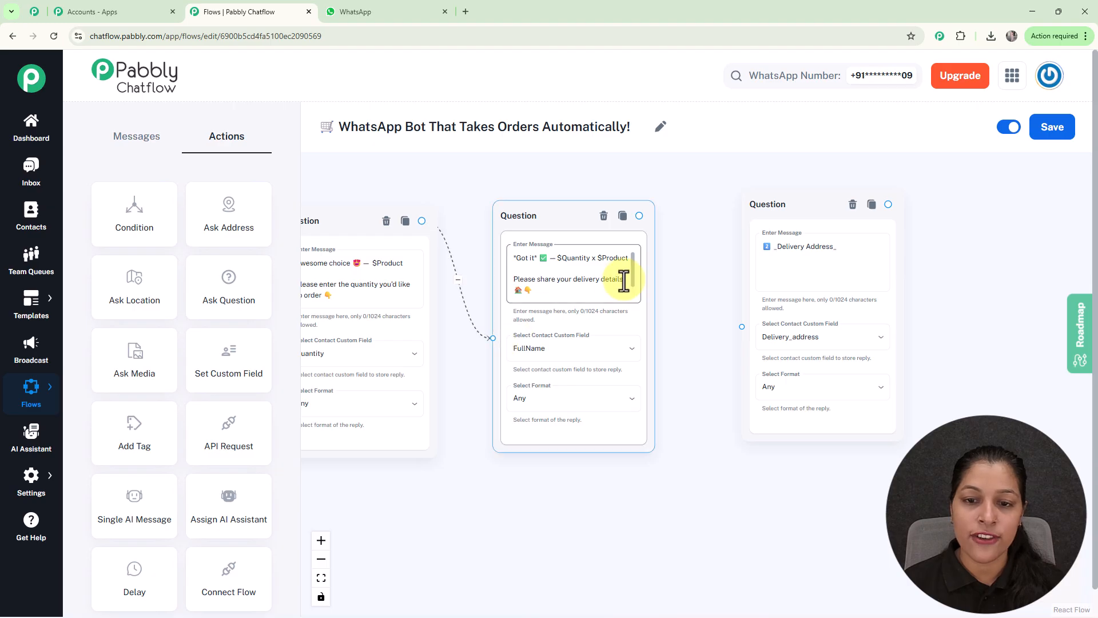
{"action": "scroll", "coordinate": [633, 278], "scroll_direction": "down", "scroll_amount": 1}
{"action": "scroll", "coordinate": [633, 278], "scroll_direction": "up", "scroll_amount": 2}
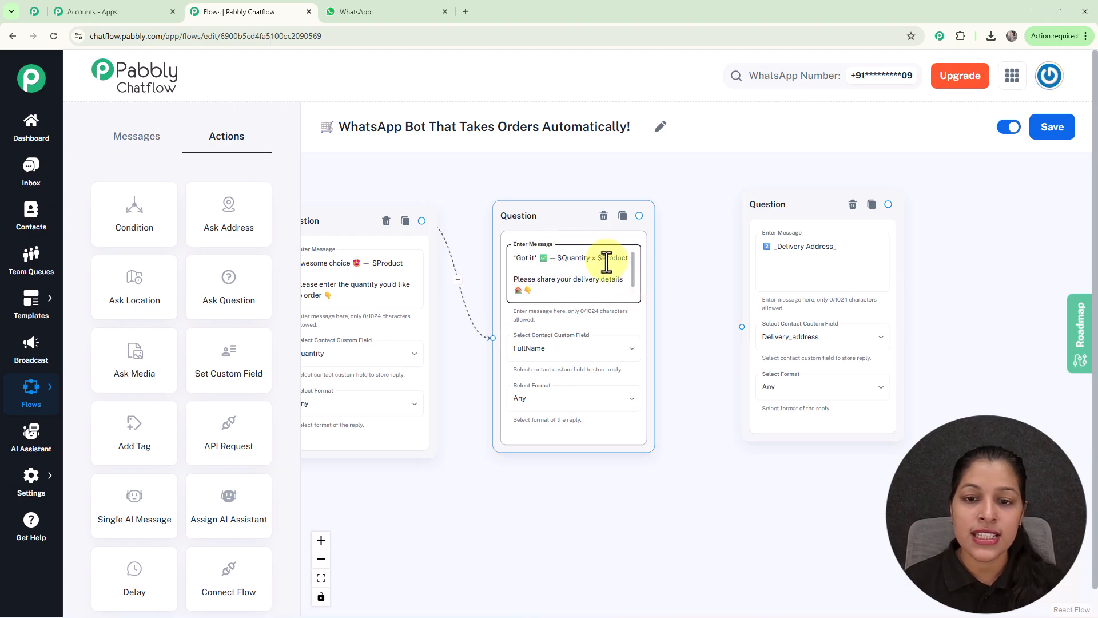
{"action": "left_click_drag", "start_coordinate": [637, 216], "coordinate": [738, 316]}
{"action": "left_click", "coordinate": [771, 248]}
{"action": "left_click", "coordinate": [692, 240]}
{"action": "scroll", "coordinate": [690, 241], "scroll_direction": "down", "scroll_amount": 4}
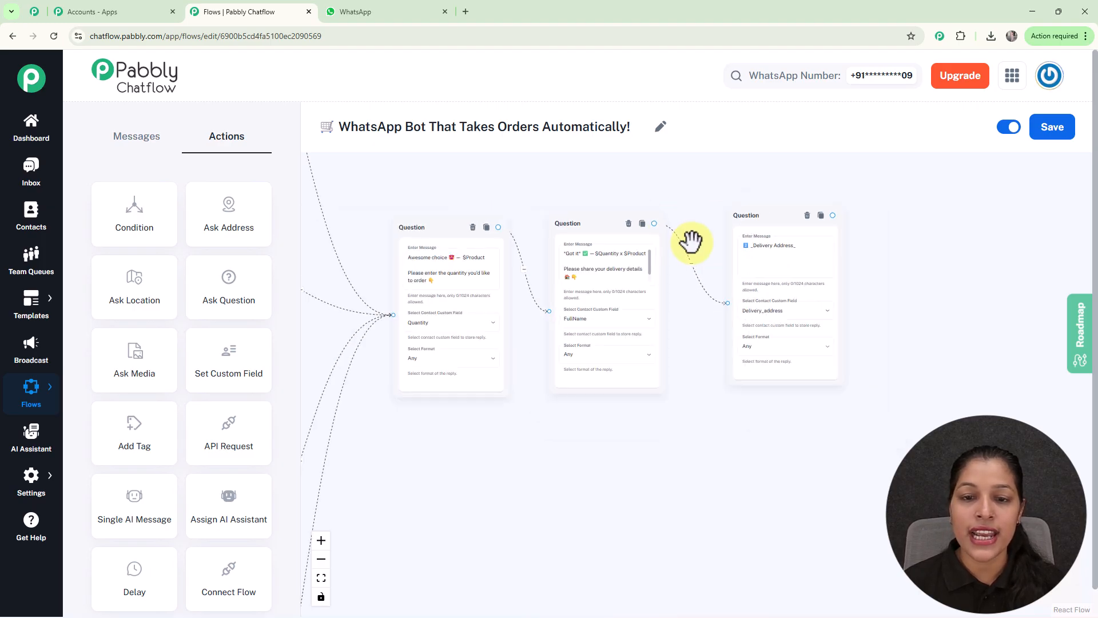
- Add a Text Button block after the Delivery Address question with the message "🎉 _Thank you, $FullName!_ Your order has been placed successfully ✅"
{"action": "scroll", "coordinate": [689, 241], "scroll_direction": "up", "scroll_amount": 2}
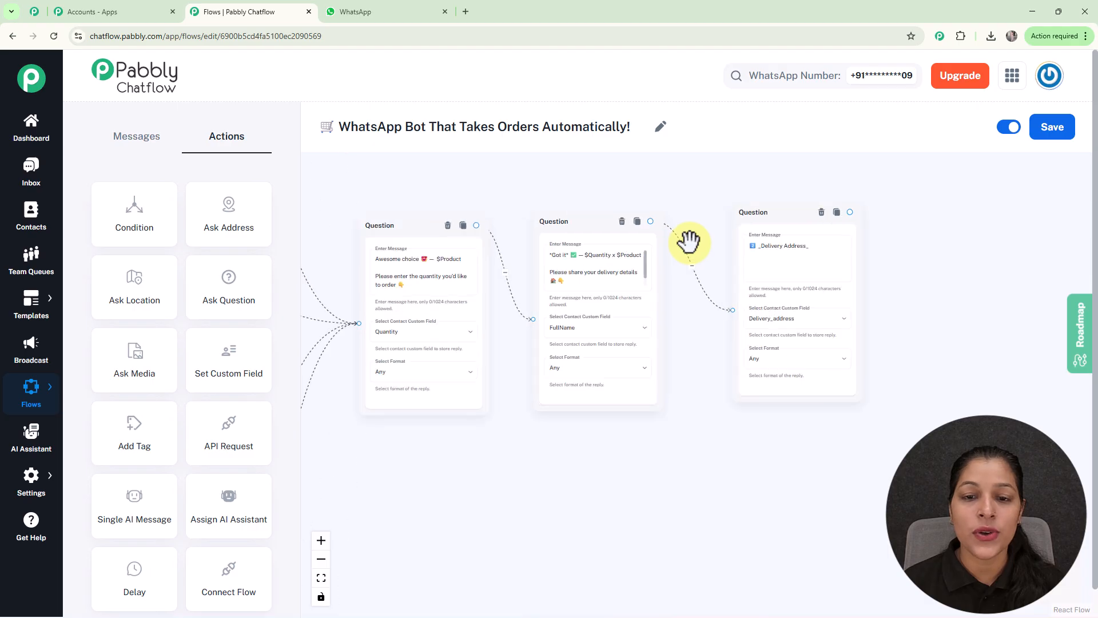
{"action": "scroll", "coordinate": [689, 242], "scroll_direction": "down", "scroll_amount": 2}
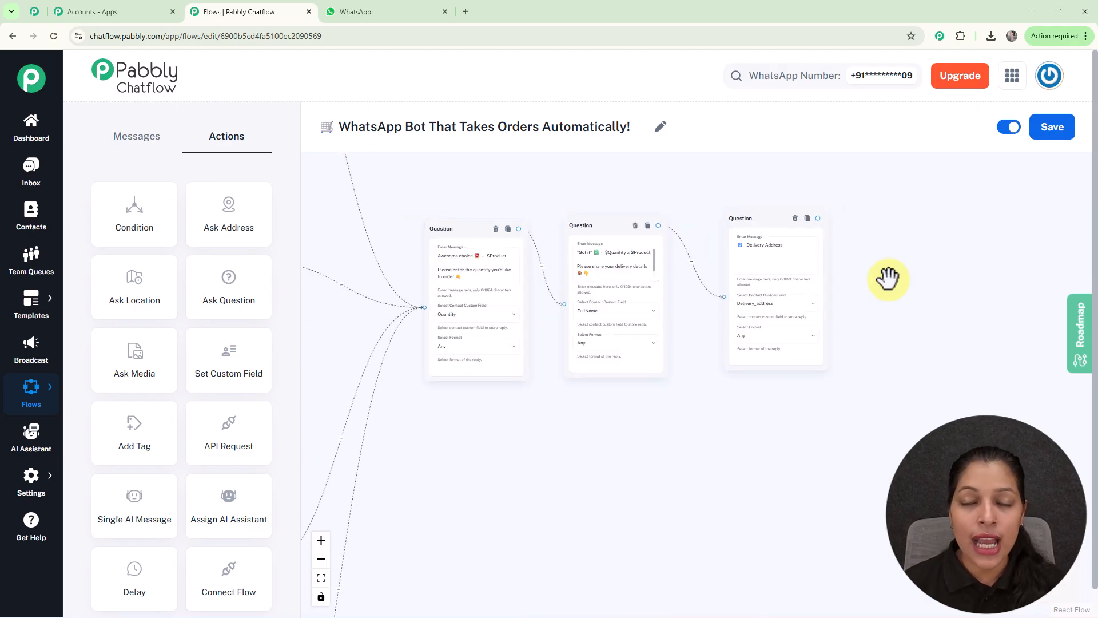
{"action": "left_click_drag", "start_coordinate": [876, 284], "coordinate": [762, 303]}
{"action": "scroll", "coordinate": [774, 291], "scroll_direction": "up", "scroll_amount": 4}
{"action": "left_click_drag", "start_coordinate": [662, 207], "coordinate": [692, 285]}
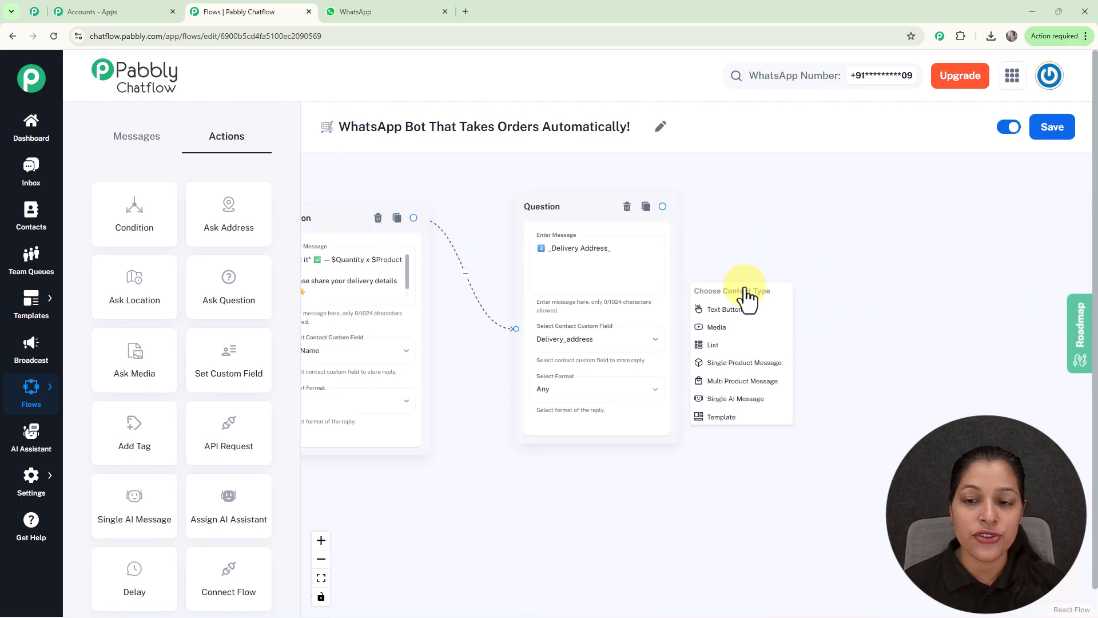
{"action": "left_click", "coordinate": [724, 310]}
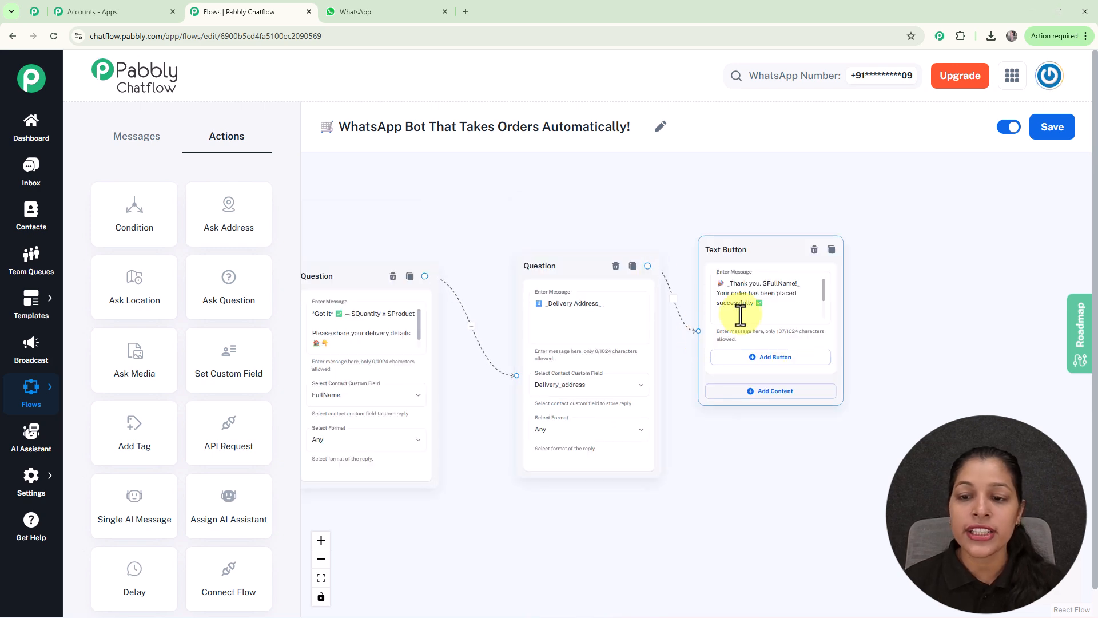
- Save the completed order-taking flow
{"action": "scroll", "coordinate": [817, 296], "scroll_direction": "up", "scroll_amount": 2}
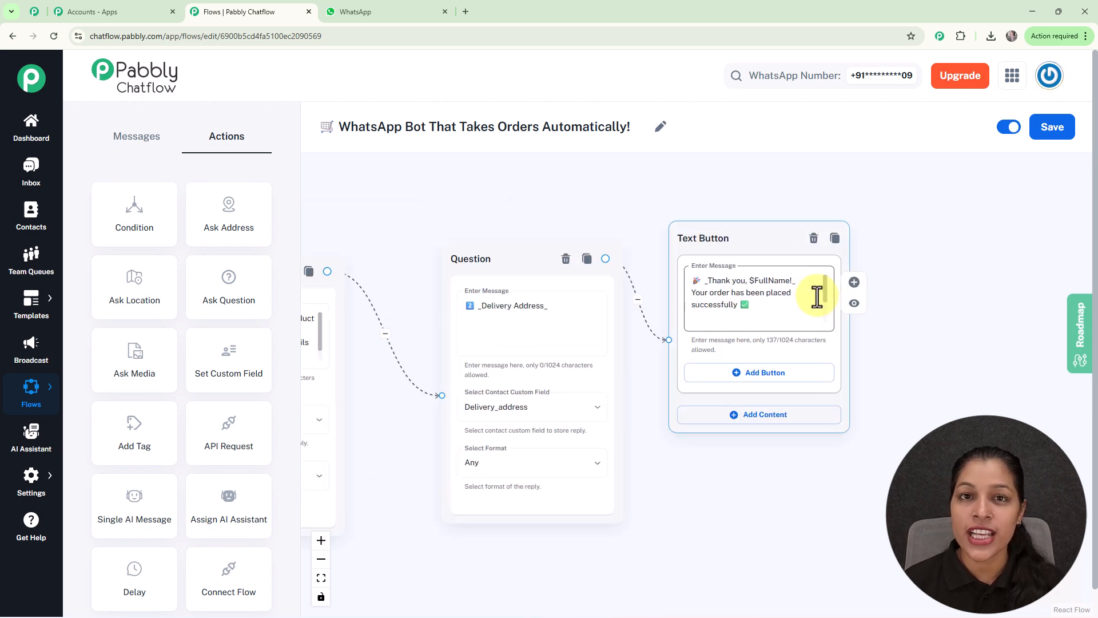
{"action": "scroll", "coordinate": [726, 295], "scroll_direction": "down", "scroll_amount": 8}
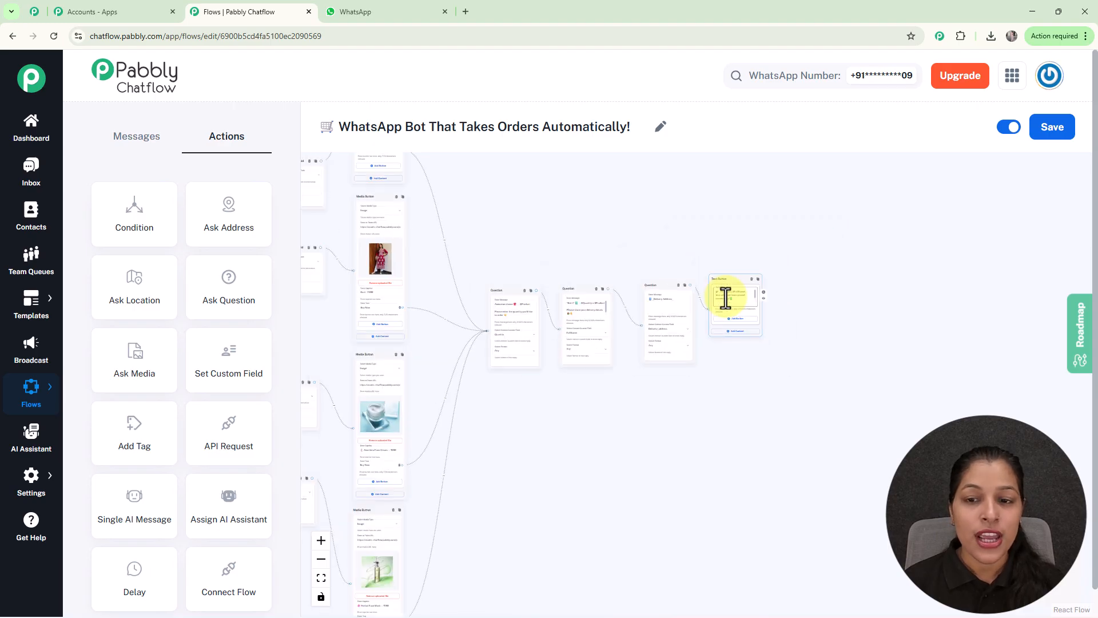
{"action": "left_click_drag", "start_coordinate": [628, 215], "coordinate": [710, 313]}
{"action": "left_click", "coordinate": [1052, 134]}
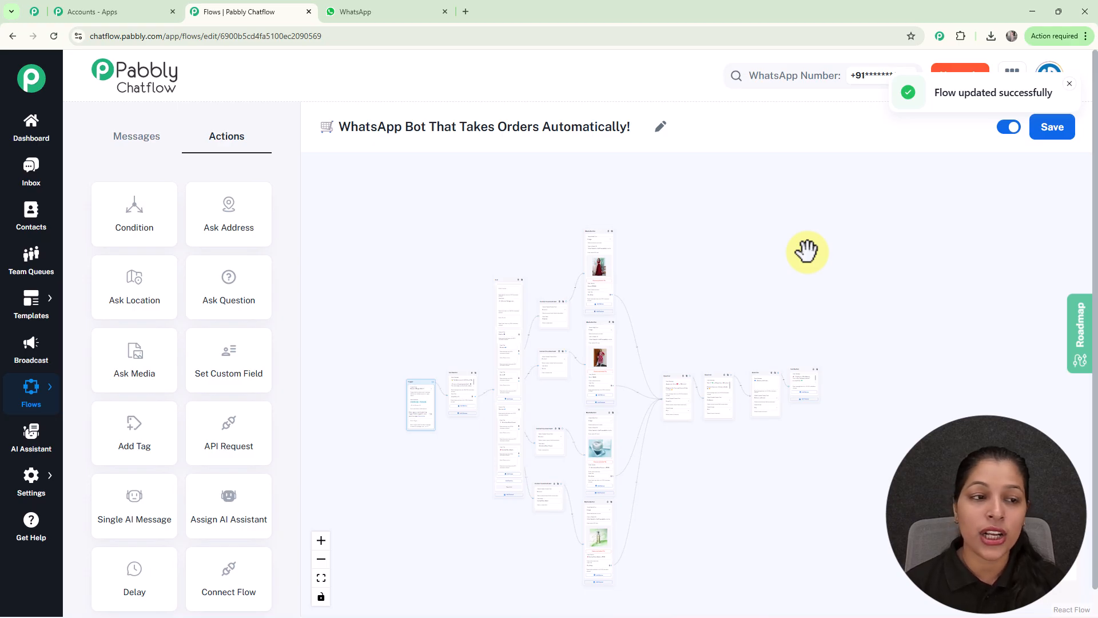
- Open the test customer's chat in the Inbox and examine the bot conversation from the View Store trigger to the product category choice
{"action": "left_click", "coordinate": [29, 178]}
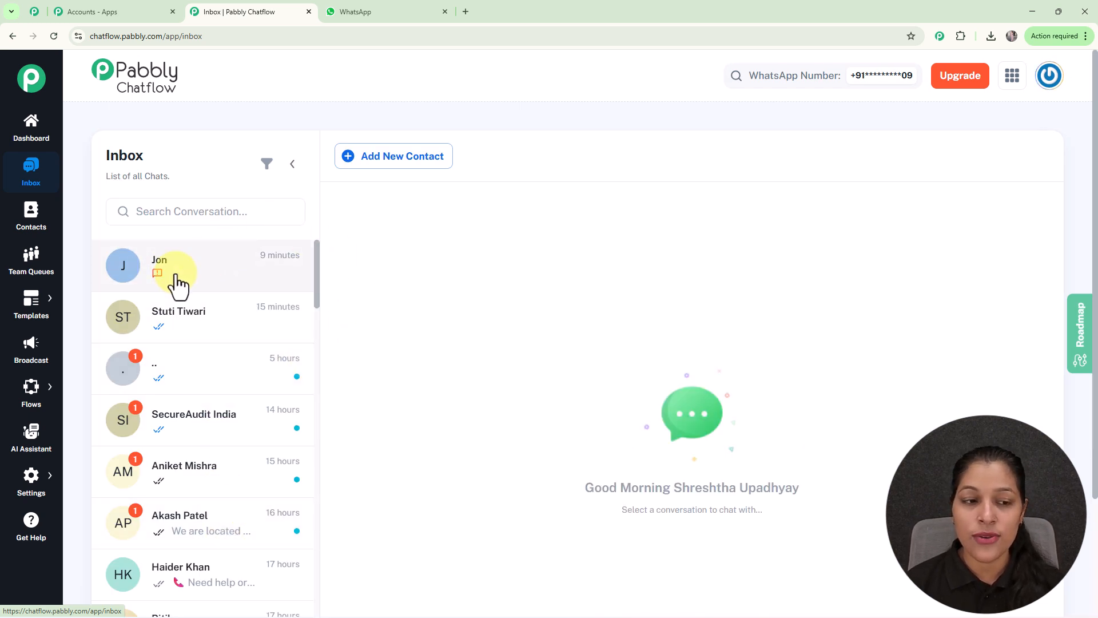
{"action": "left_click", "coordinate": [189, 332]}
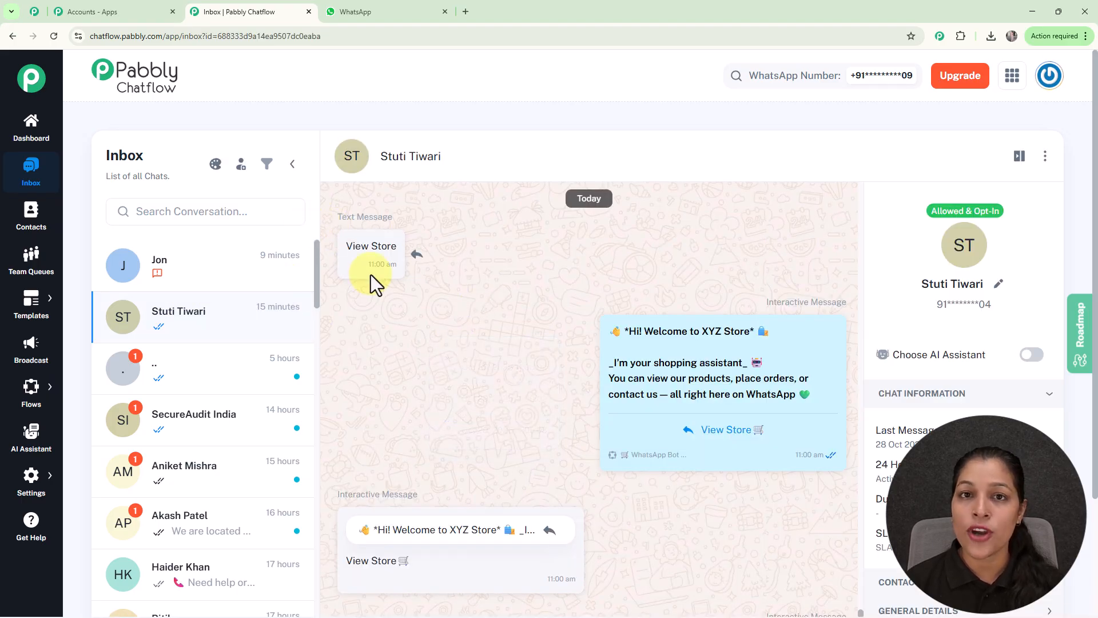
{"action": "mouse_move", "coordinate": [710, 304]}
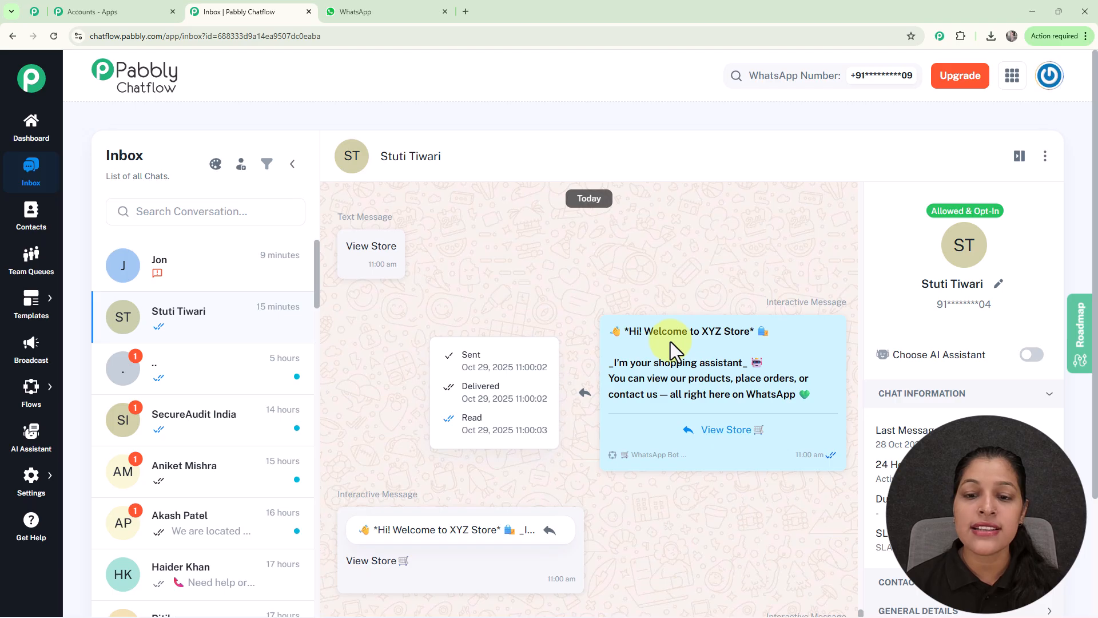
{"action": "scroll", "coordinate": [670, 341], "scroll_direction": "down", "scroll_amount": 2}
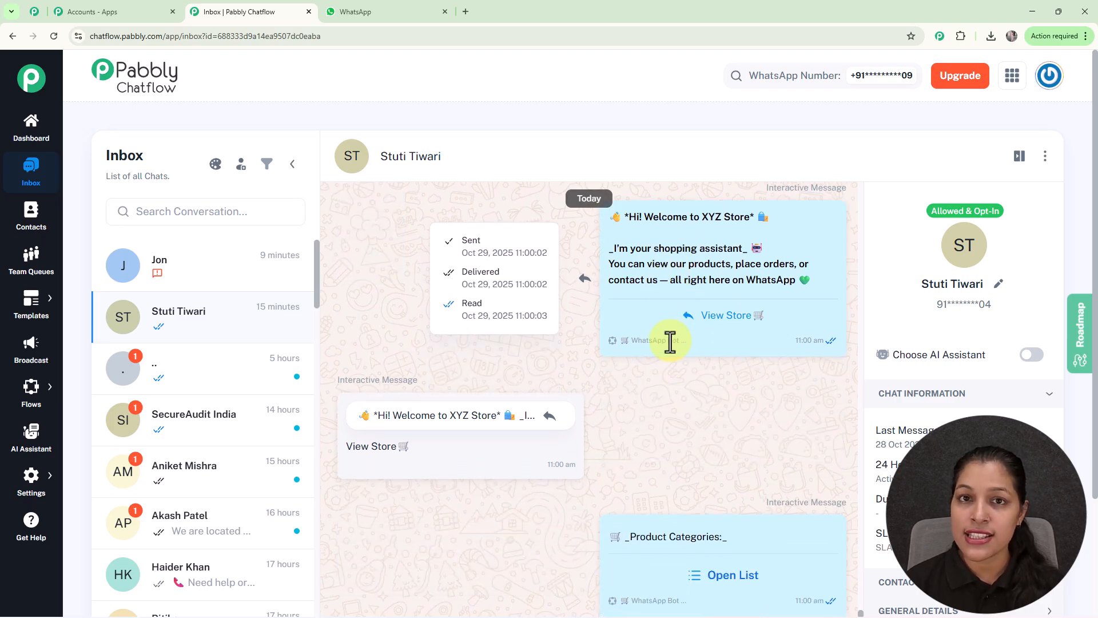
{"action": "scroll", "coordinate": [671, 341], "scroll_direction": "up", "scroll_amount": 1}
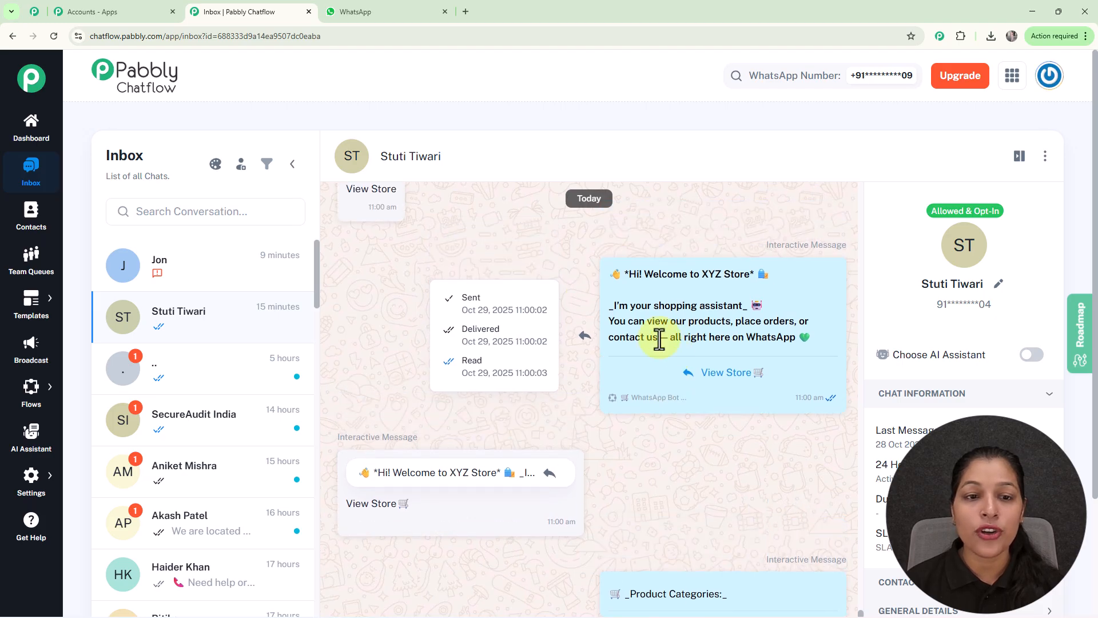
{"action": "mouse_move", "coordinate": [578, 346]}
{"action": "scroll", "coordinate": [584, 352], "scroll_direction": "down", "scroll_amount": 2}
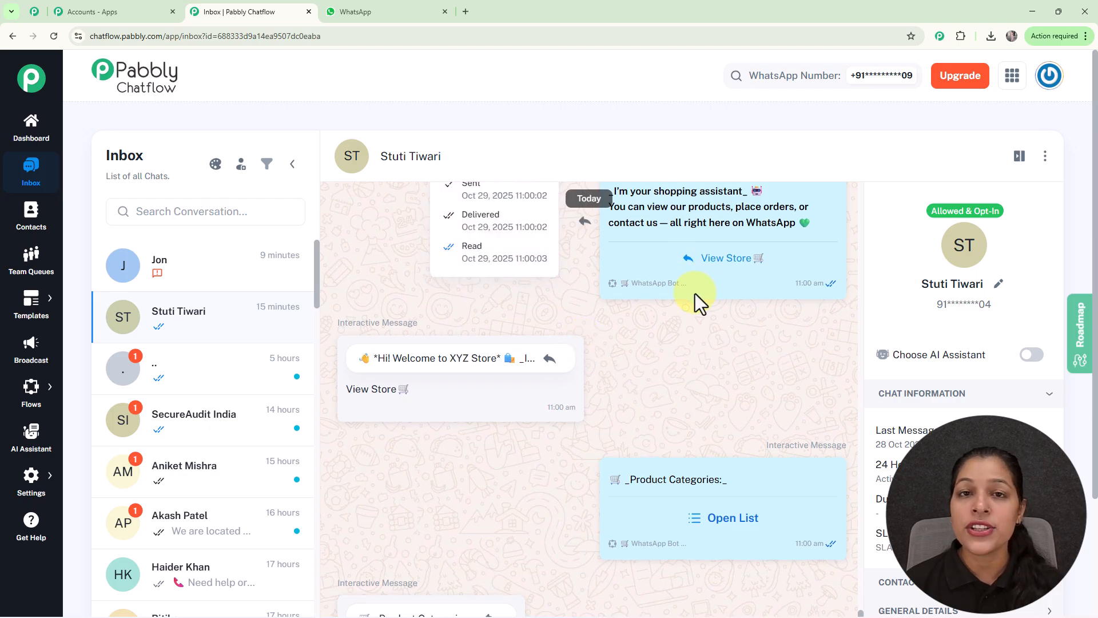
{"action": "scroll", "coordinate": [667, 321], "scroll_direction": "down", "scroll_amount": 1}
{"action": "scroll", "coordinate": [668, 321], "scroll_direction": "down", "scroll_amount": 3}
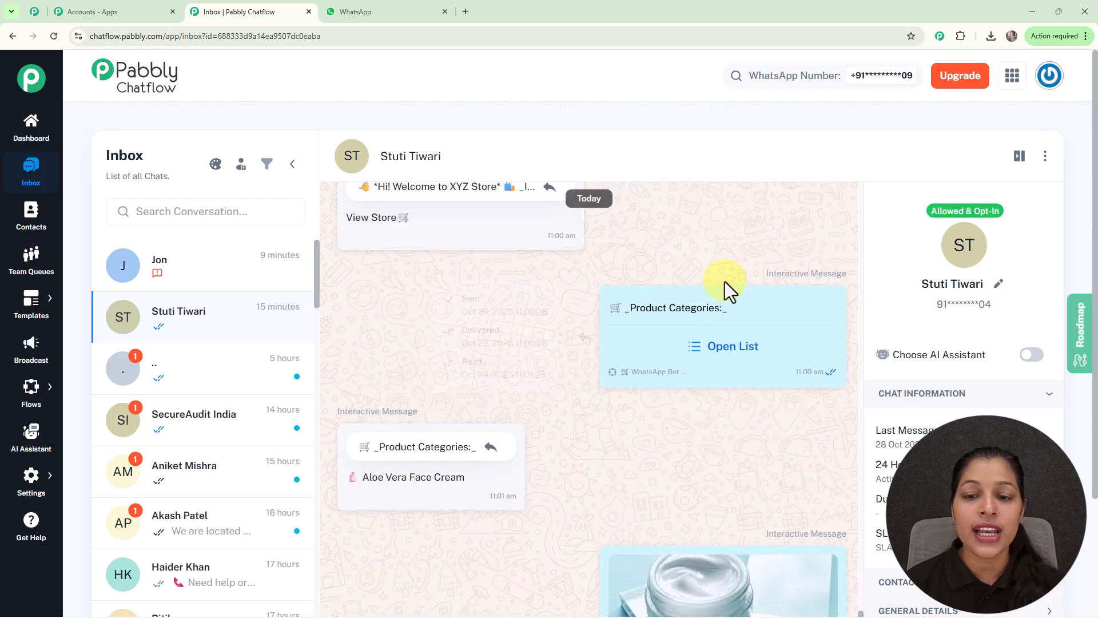
{"action": "mouse_move", "coordinate": [710, 334]}
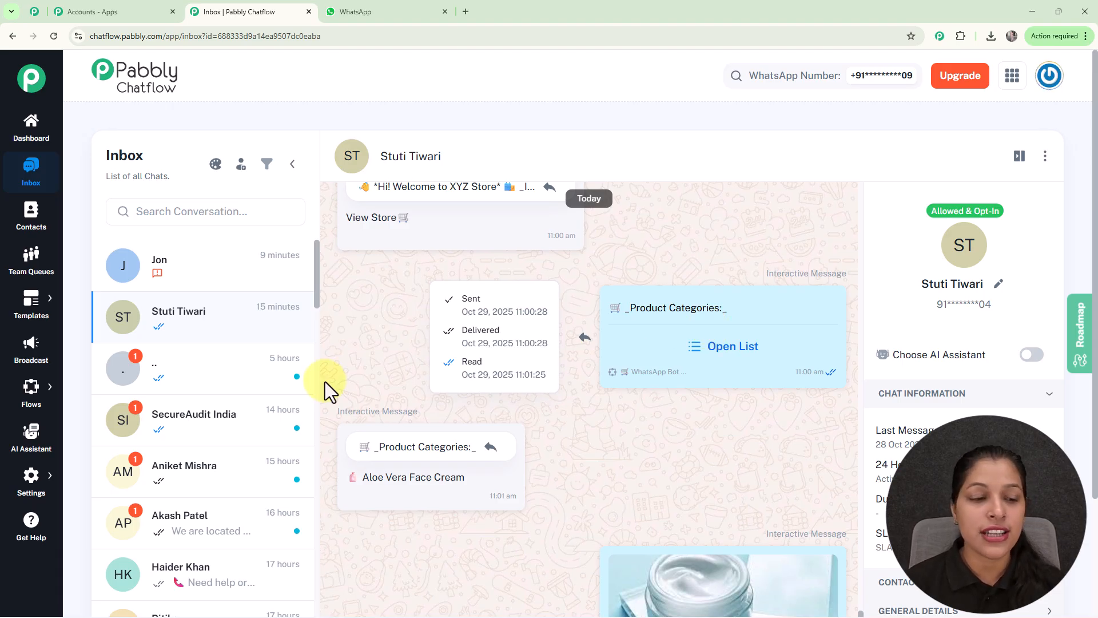
- View the share link of the "WhatsApp Bot That Takes Orders Automatically!" flow from the flows list, then close it
{"action": "left_click", "coordinate": [73, 385]}
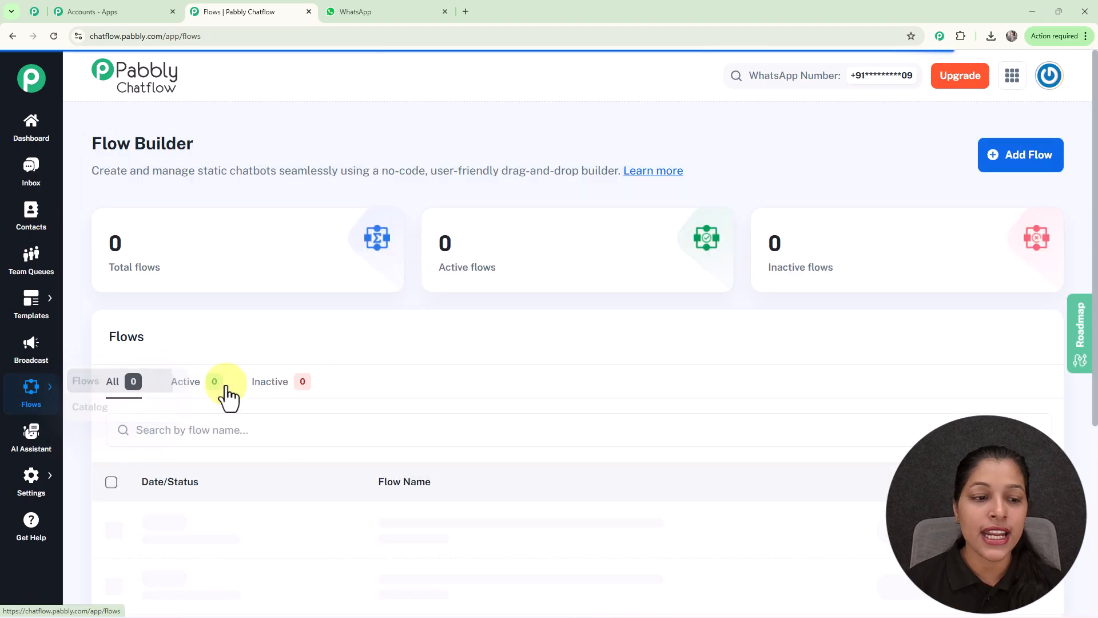
{"action": "scroll", "coordinate": [376, 371], "scroll_direction": "down", "scroll_amount": 4}
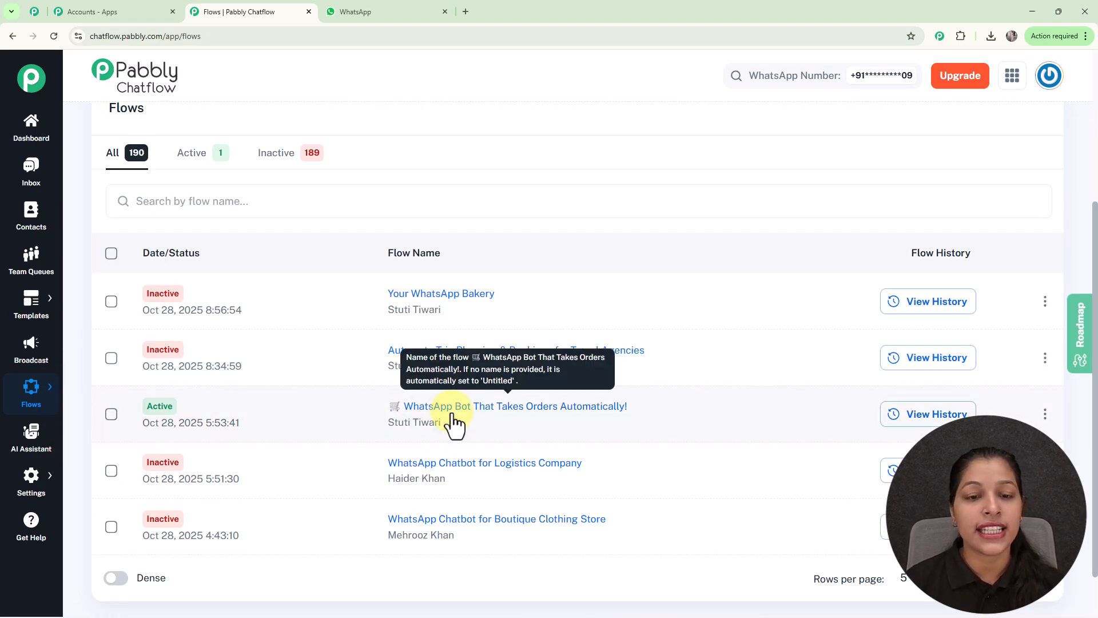
{"action": "left_click", "coordinate": [1047, 417]}
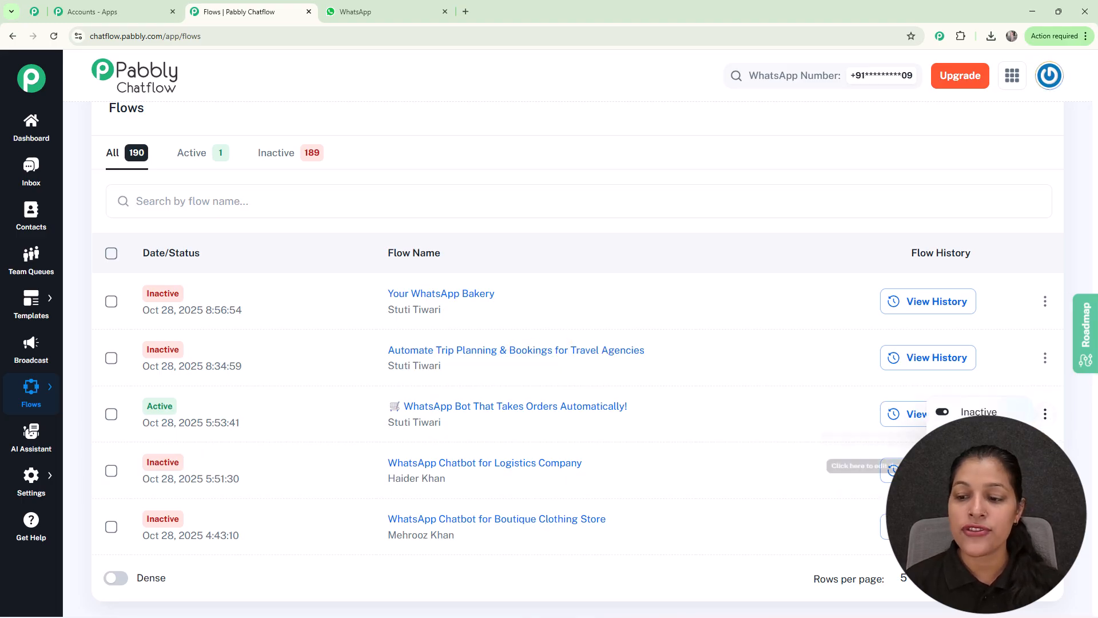
{"action": "left_click", "coordinate": [973, 494]}
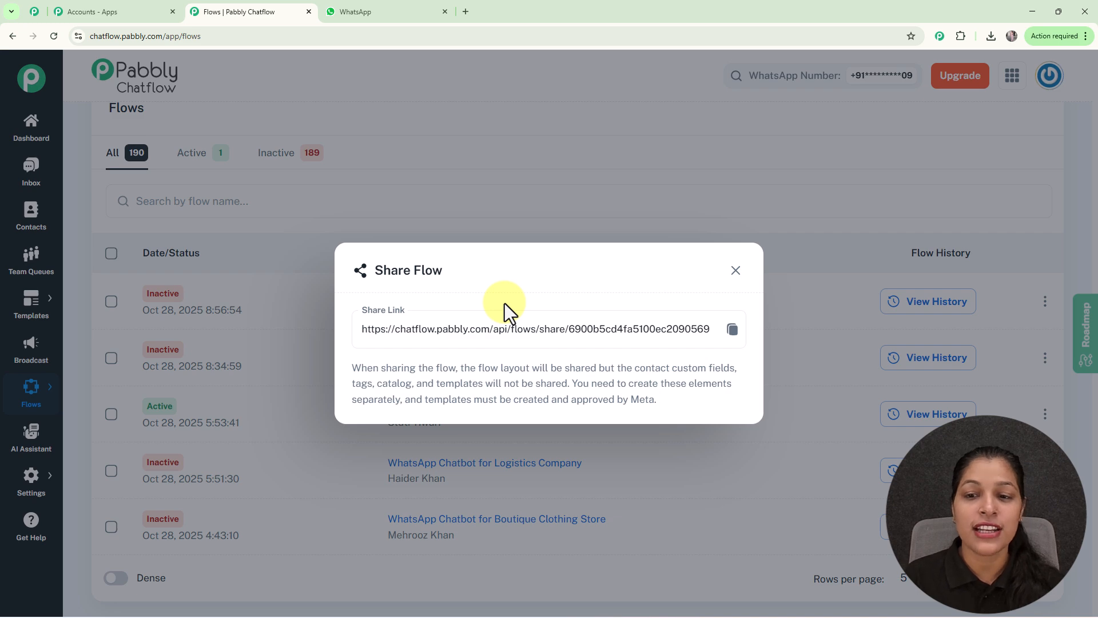
{"action": "left_click", "coordinate": [735, 270]}
{"action": "scroll", "coordinate": [709, 286], "scroll_direction": "up", "scroll_amount": 4}
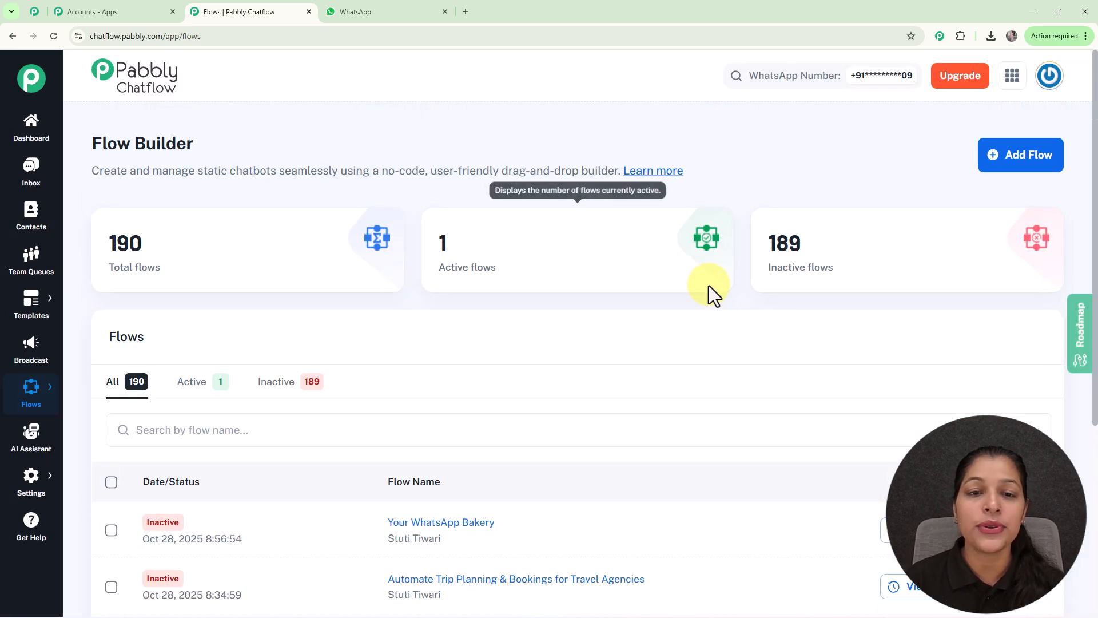